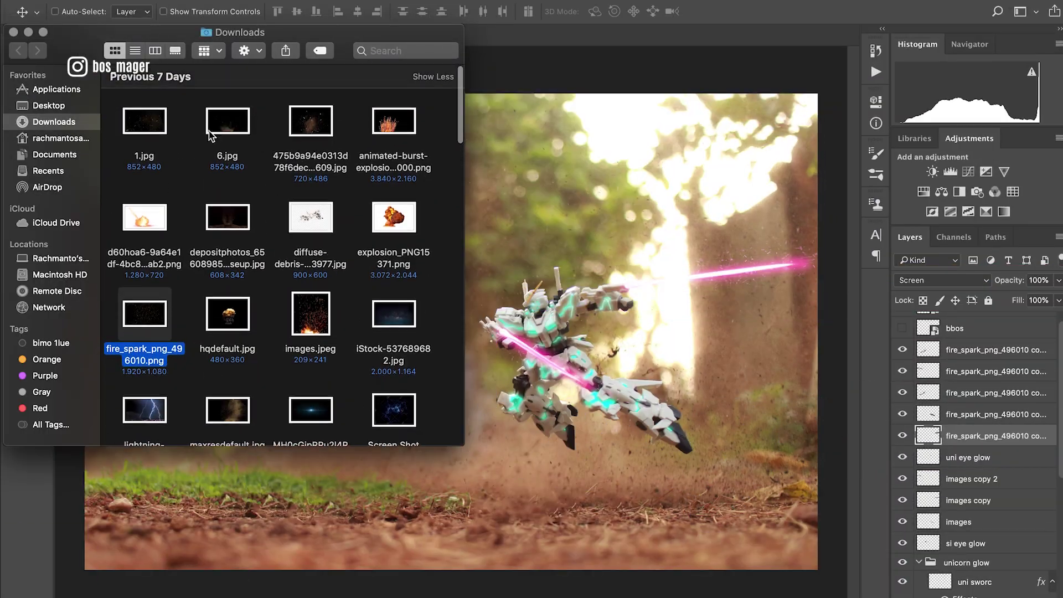
Preview 1.jpg in Downloads, then drag fire_spark_png_496010.png onto the Photoshop composite
{"action": "left_click", "coordinate": [153, 117]}
{"action": "key", "text": "space"}
{"action": "key", "text": "space"}
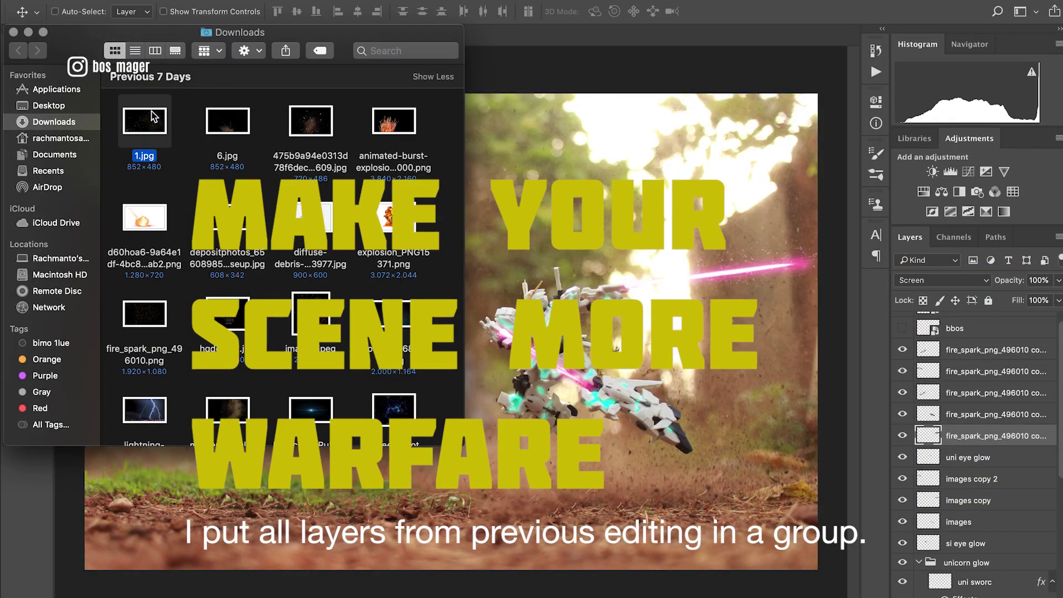
{"action": "scroll", "coordinate": [280, 284], "scroll_direction": "down", "scroll_amount": 5}
{"action": "scroll", "coordinate": [280, 284], "scroll_direction": "up", "scroll_amount": 2}
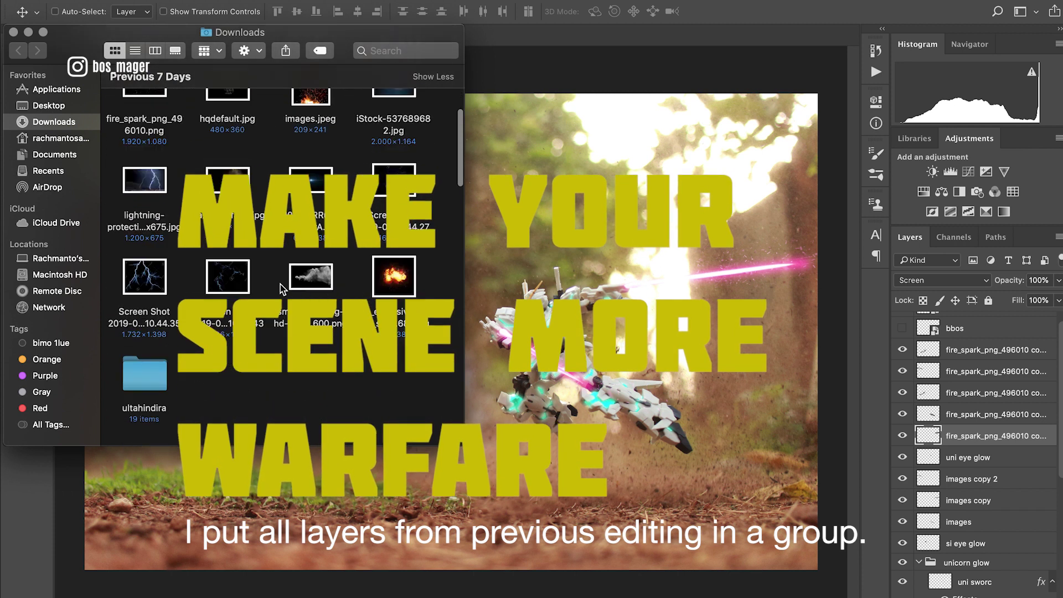
{"action": "scroll", "coordinate": [280, 284], "scroll_direction": "up", "scroll_amount": 2}
{"action": "left_click", "coordinate": [143, 252]}
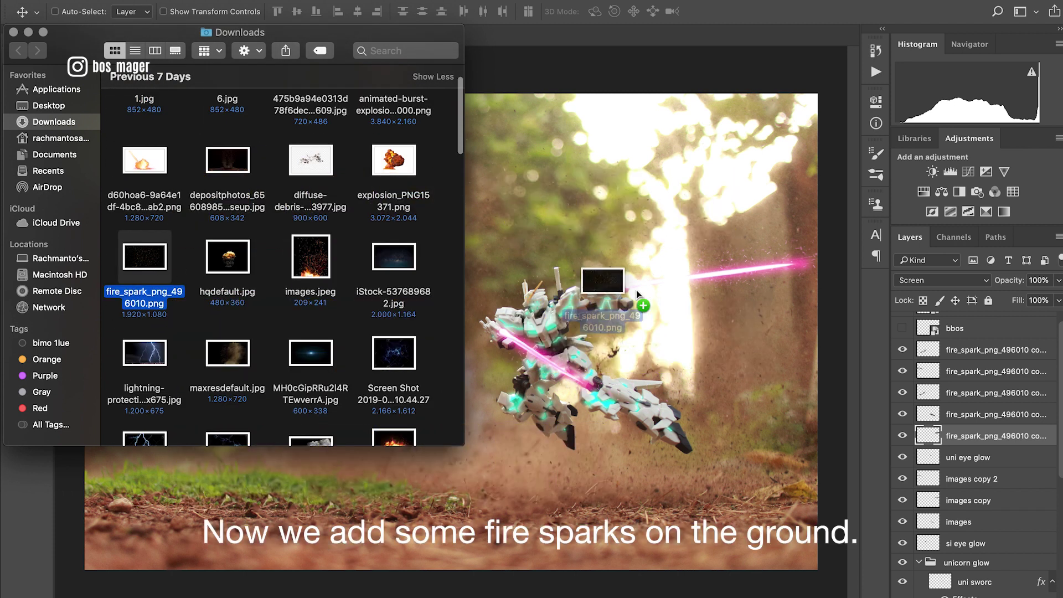
{"action": "left_click_drag", "start_coordinate": [143, 252], "coordinate": [643, 340]}
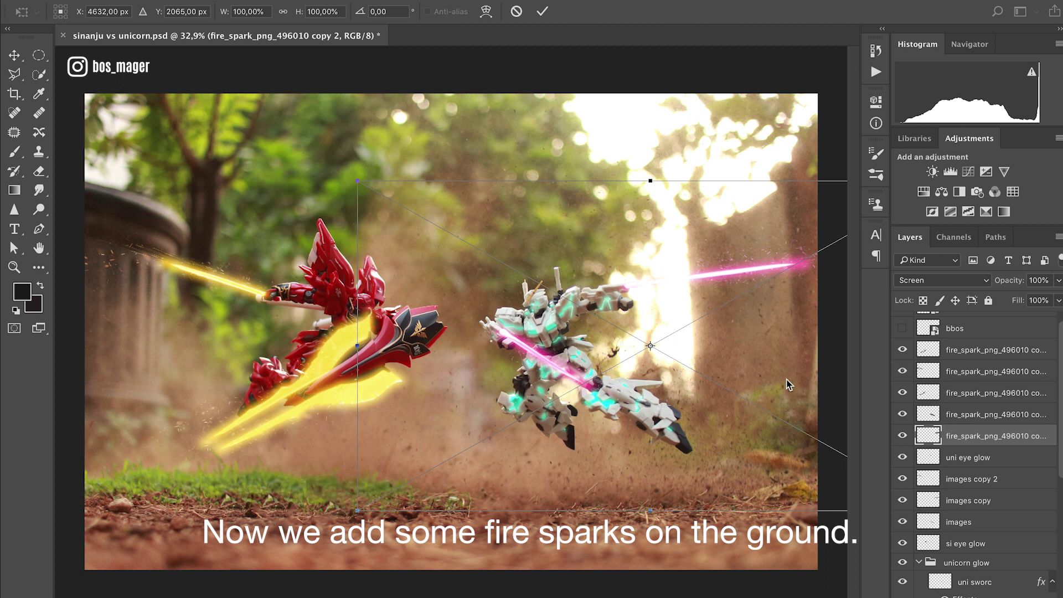
Place the fire spark image, rasterize it, and erase its black around both Gundams at 0% hardness
{"action": "left_click_drag", "start_coordinate": [748, 387], "coordinate": [541, 406]}
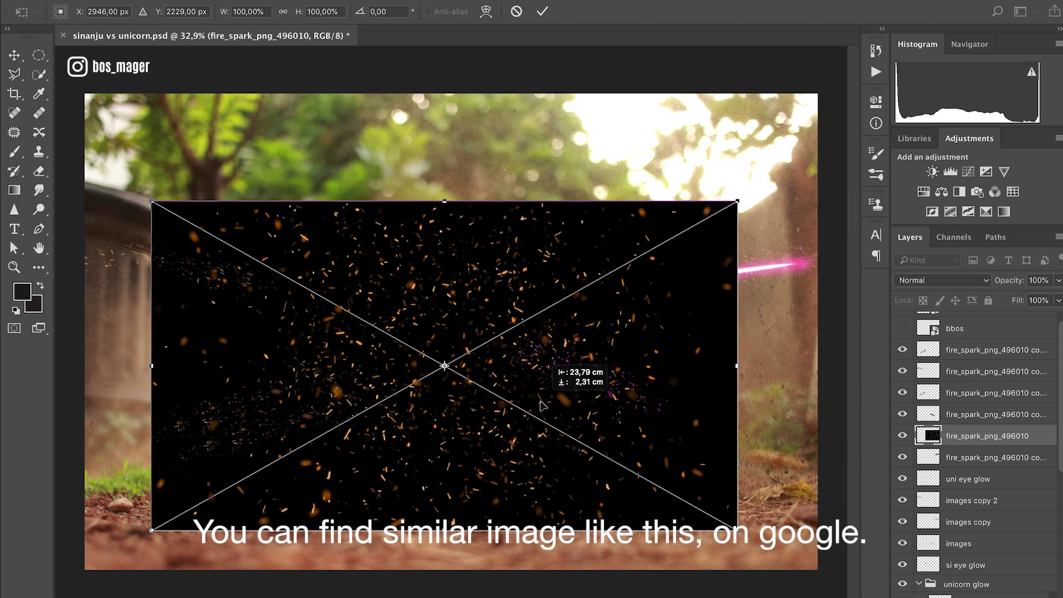
{"action": "key", "text": "Return"}
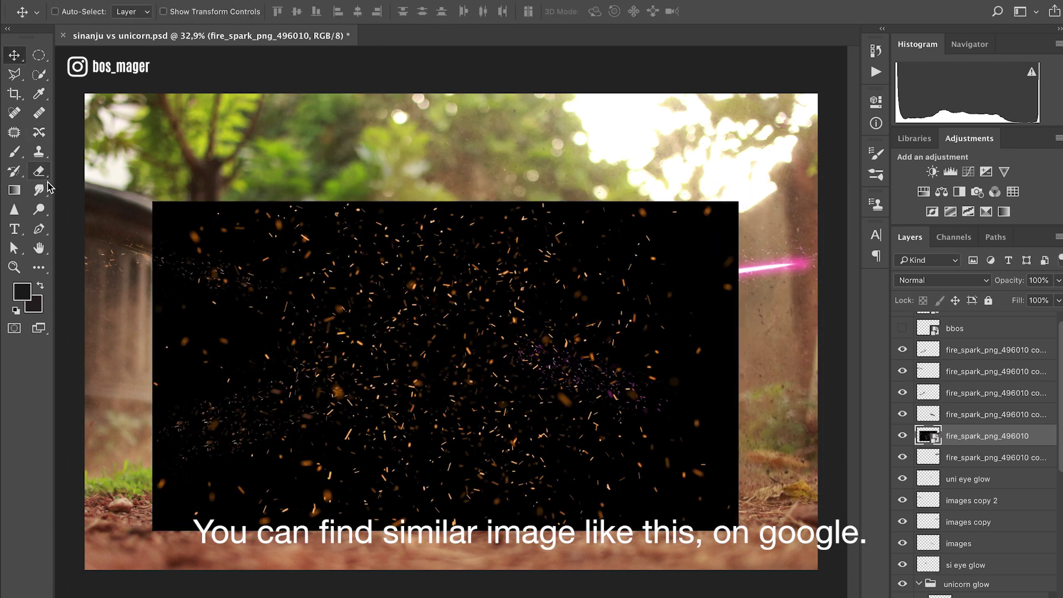
{"action": "left_click", "coordinate": [40, 171]}
{"action": "left_click", "coordinate": [261, 237]}
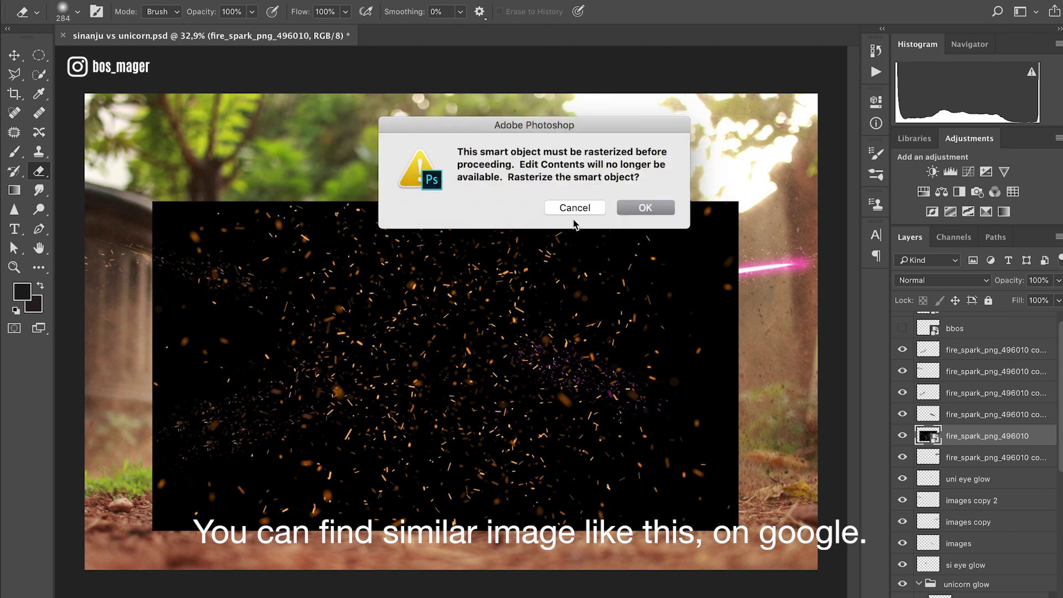
{"action": "left_click", "coordinate": [642, 206]}
{"action": "right_click", "coordinate": [169, 210]}
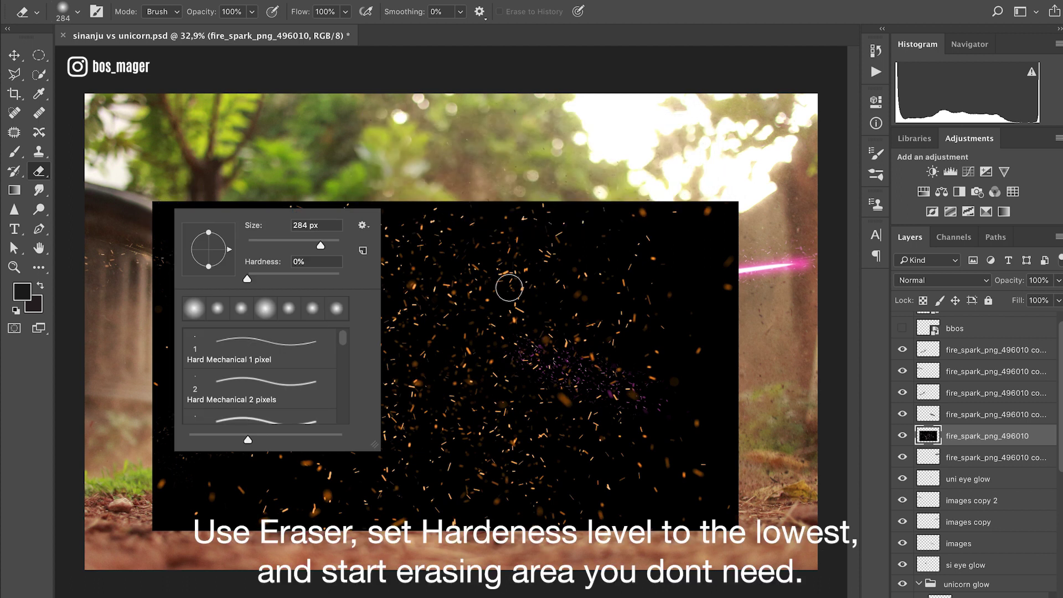
{"action": "mouse_move", "coordinate": [369, 184]}
{"action": "left_mouse_down"}
{"action": "mouse_move", "coordinate": [415, 238]}
{"action": "mouse_move", "coordinate": [471, 255]}
{"action": "mouse_move", "coordinate": [310, 210]}
{"action": "mouse_move", "coordinate": [117, 198]}
{"action": "mouse_move", "coordinate": [399, 310]}
{"action": "mouse_move", "coordinate": [637, 222]}
{"action": "mouse_move", "coordinate": [526, 332]}
{"action": "mouse_move", "coordinate": [742, 246]}
{"action": "mouse_move", "coordinate": [83, 550]}
{"action": "mouse_move", "coordinate": [138, 515]}
{"action": "mouse_move", "coordinate": [179, 277]}
{"action": "left_mouse_up"}
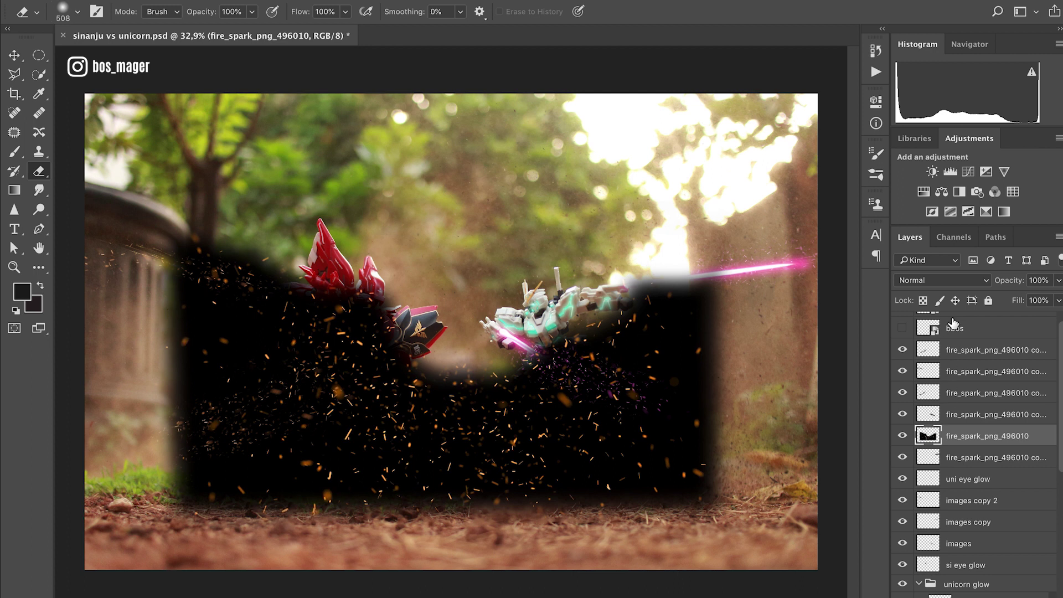
Set the spark layer's blend mode to Screen after briefly trying Overlay
{"action": "left_click", "coordinate": [986, 280]}
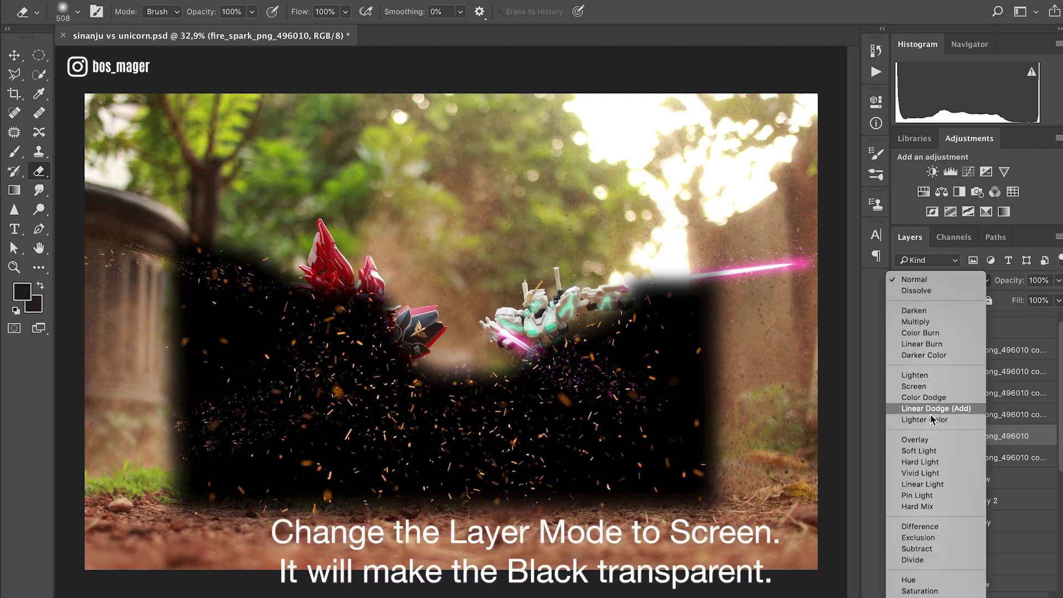
{"action": "left_click", "coordinate": [920, 439]}
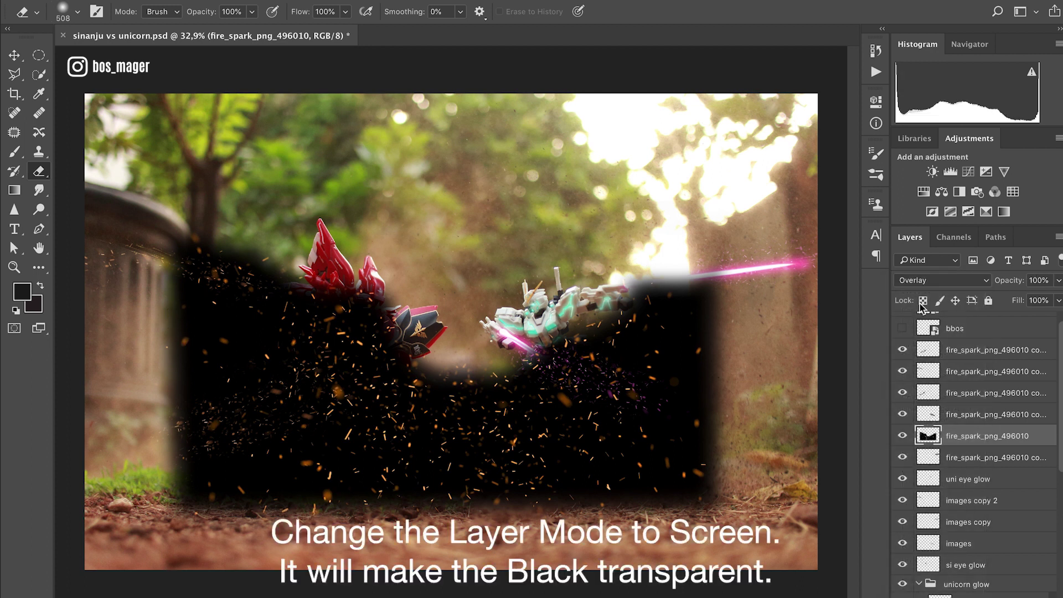
{"action": "left_click", "coordinate": [922, 280]}
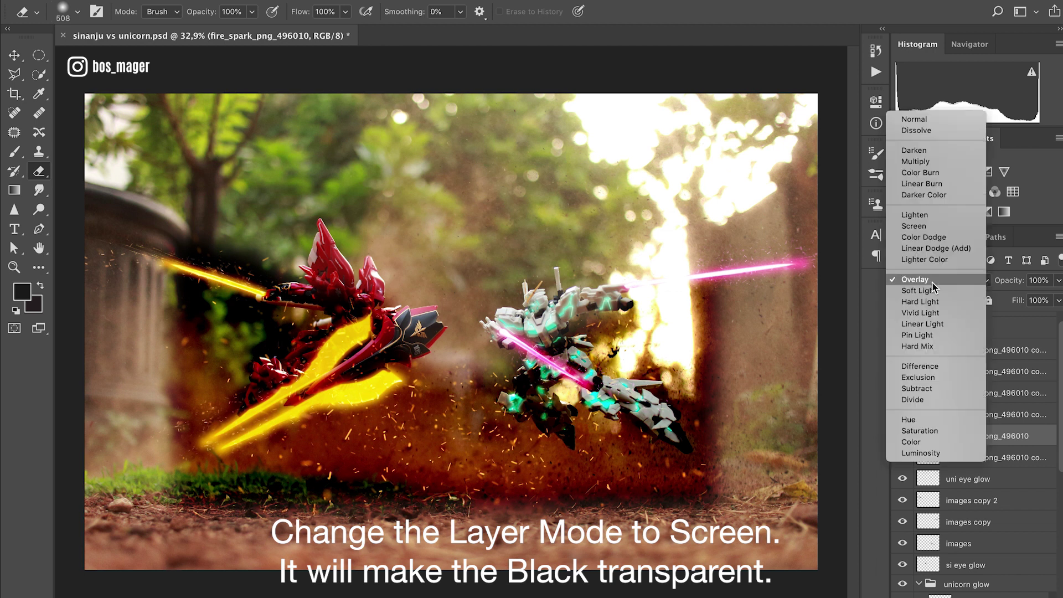
{"action": "left_click", "coordinate": [917, 228]}
Enlarge the sparks, move them down, then squash and fit them along the ground
{"action": "left_click", "coordinate": [9, 60]}
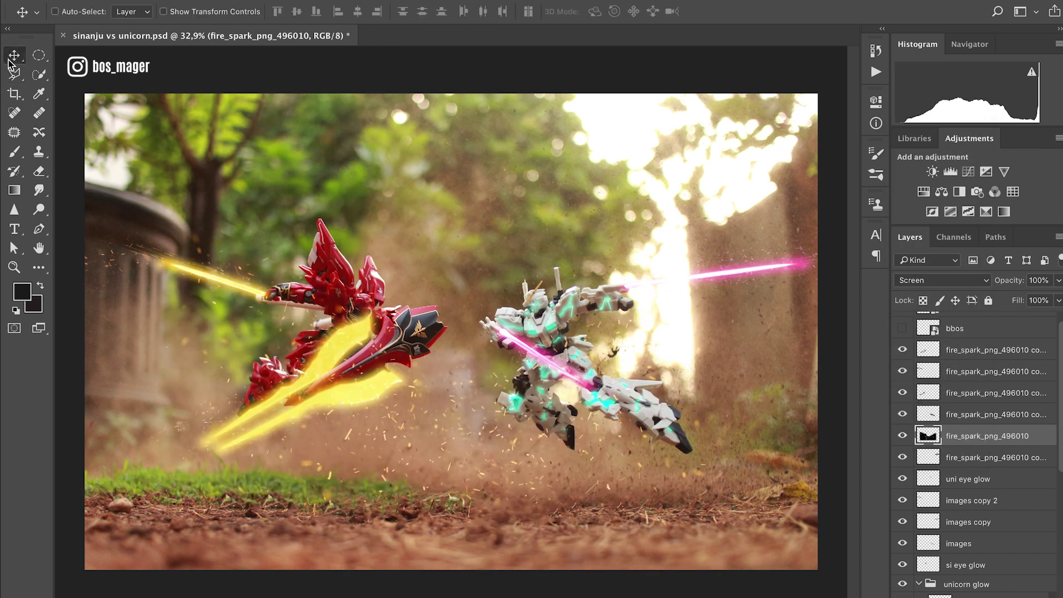
{"action": "scroll", "coordinate": [376, 429], "scroll_direction": "down", "scroll_amount": 1}
{"action": "key", "text": "ctrl+t"}
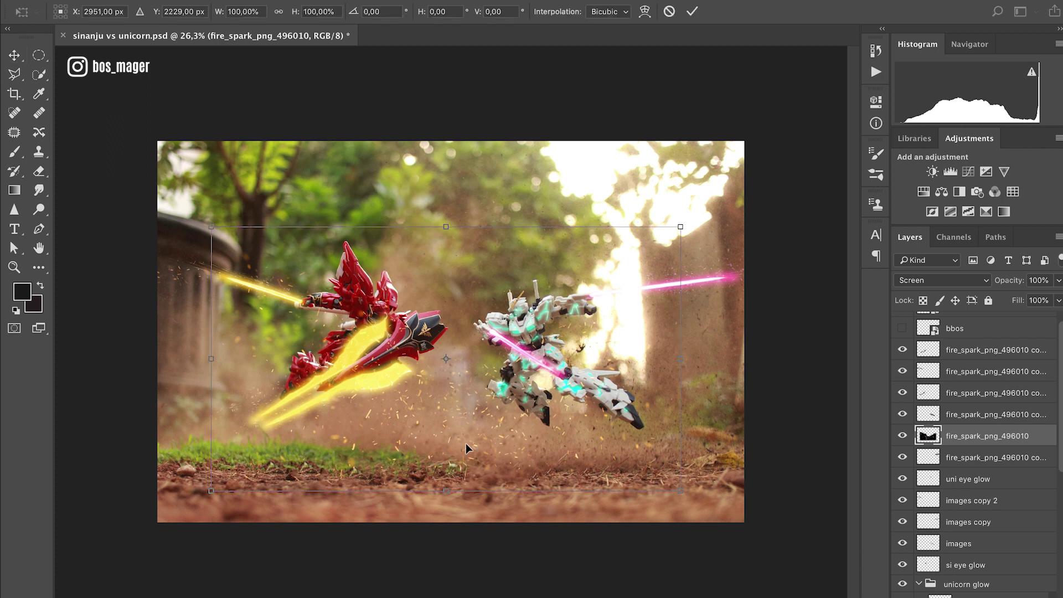
{"action": "left_click_drag", "start_coordinate": [681, 233], "coordinate": [842, 142]}
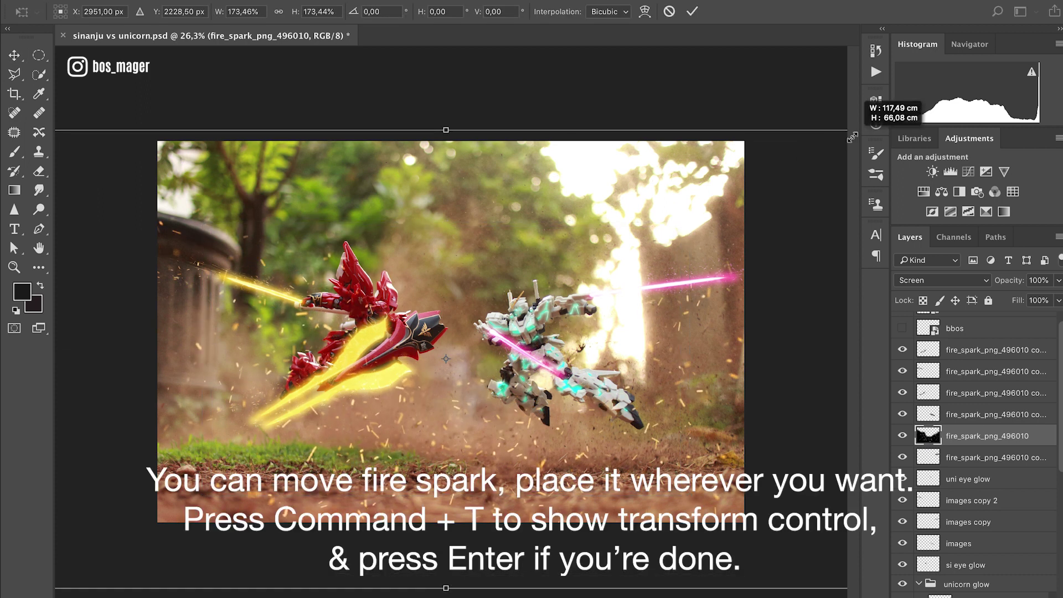
{"action": "key", "text": "Return"}
{"action": "left_click_drag", "start_coordinate": [575, 415], "coordinate": [574, 459]}
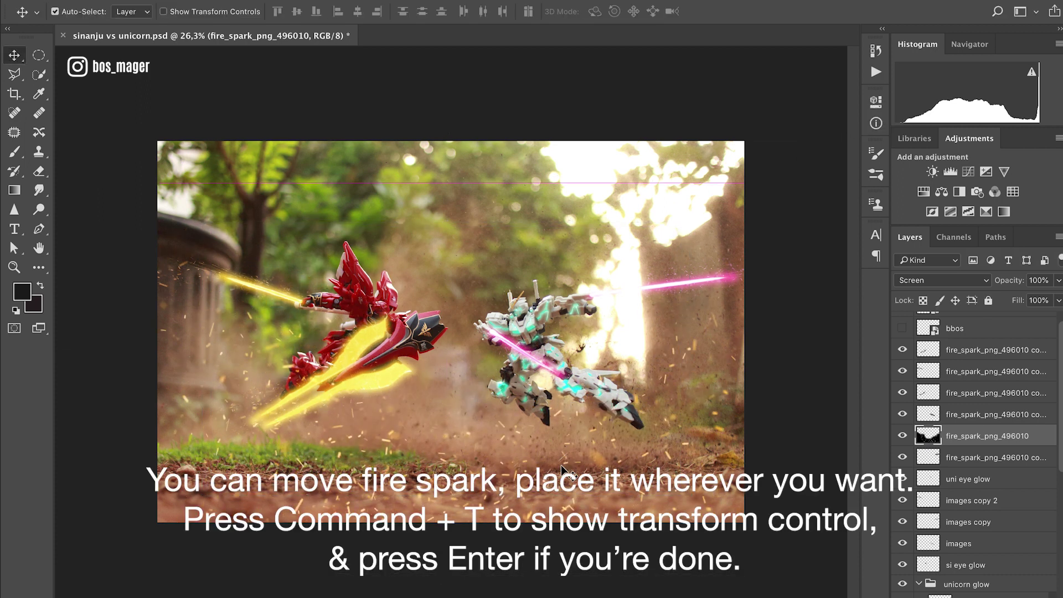
{"action": "key", "text": "ctrl+t"}
{"action": "left_click_drag", "start_coordinate": [433, 183], "coordinate": [433, 312]}
{"action": "left_click_drag", "start_coordinate": [535, 353], "coordinate": [534, 259]}
{"action": "mouse_move", "coordinate": [839, 218]}
{"action": "left_mouse_down"}
{"action": "mouse_move", "coordinate": [742, 320]}
{"action": "mouse_move", "coordinate": [659, 470]}
{"action": "left_mouse_up"}
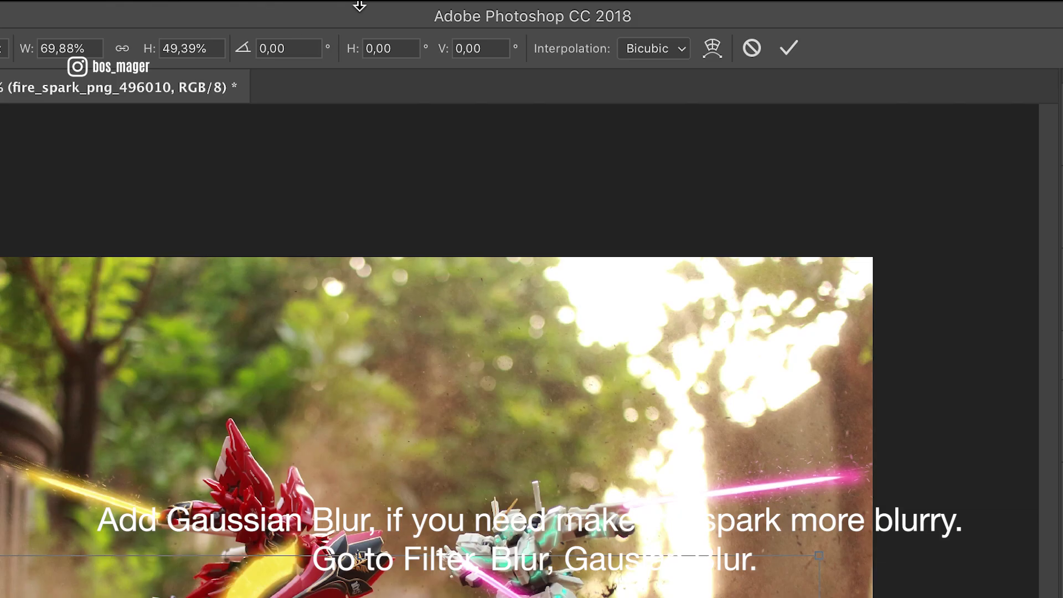
Soften the spark layer with a 9.3 px Gaussian Blur and nudge it into place
{"action": "key", "text": "Return"}
{"action": "left_click", "coordinate": [262, 15]}
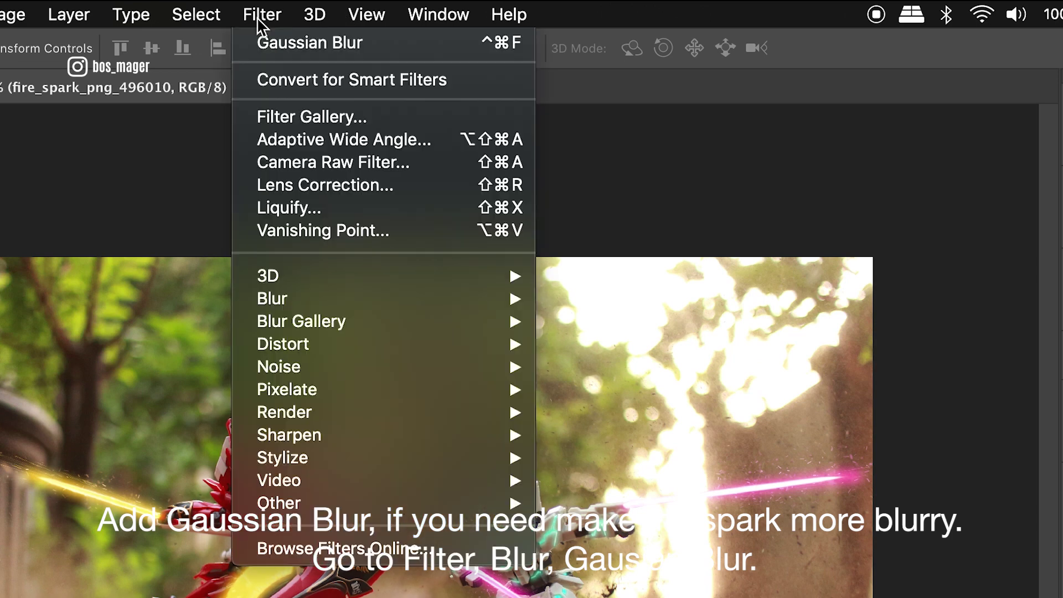
{"action": "left_click", "coordinate": [611, 389]}
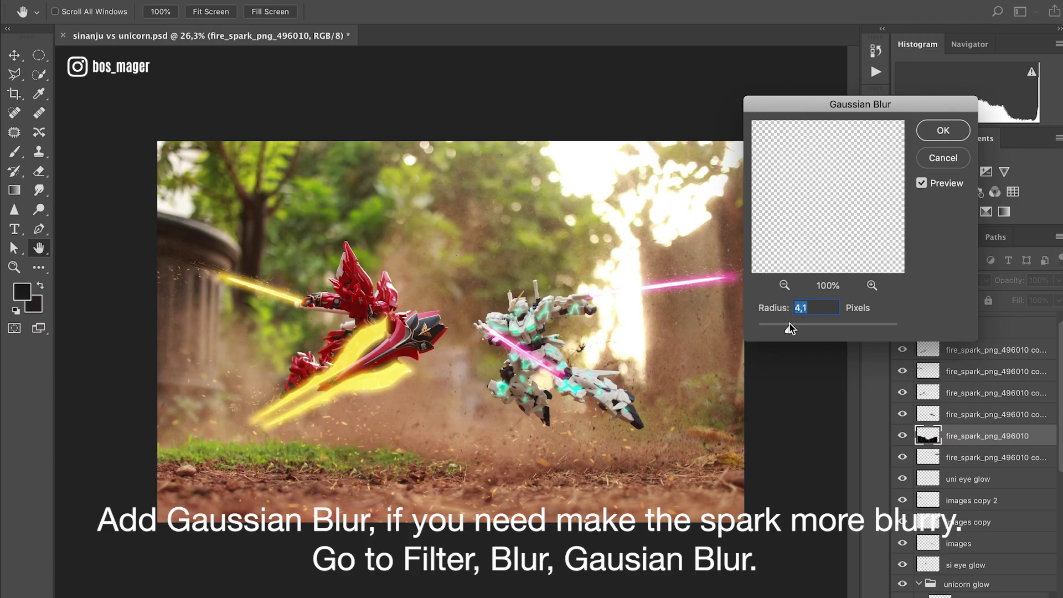
{"action": "left_click_drag", "start_coordinate": [795, 327], "coordinate": [802, 326]}
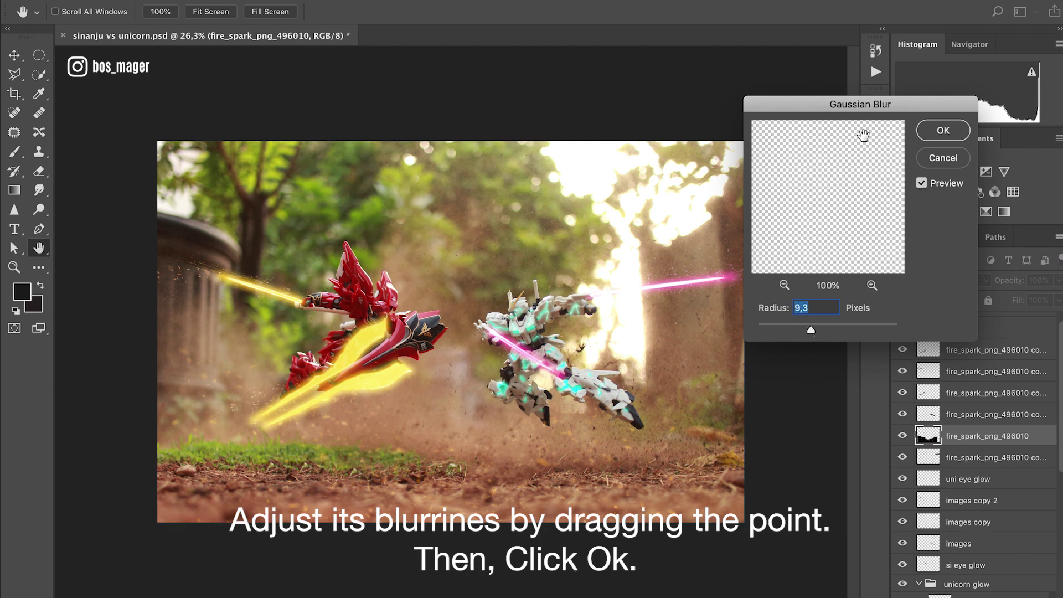
{"action": "left_click", "coordinate": [943, 130]}
{"action": "left_click_drag", "start_coordinate": [554, 492], "coordinate": [570, 497]}
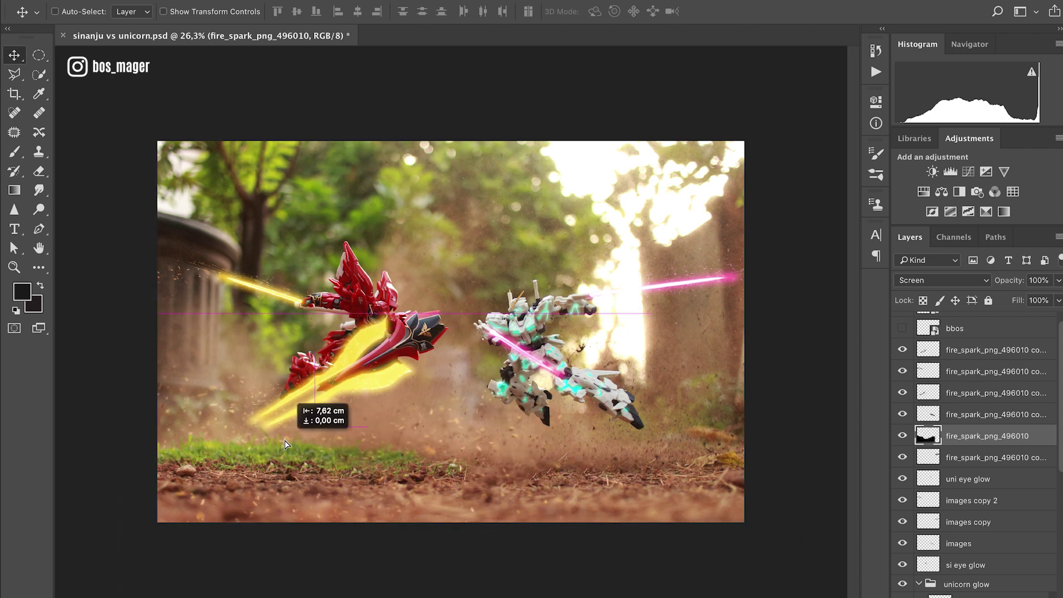
Reposition the spark layer across the canvas and erase more of it
{"action": "mouse_move", "coordinate": [570, 497]}
{"action": "left_mouse_down"}
{"action": "mouse_move", "coordinate": [171, 416]}
{"action": "mouse_move", "coordinate": [188, 400]}
{"action": "left_mouse_up"}
{"action": "left_click", "coordinate": [40, 170]}
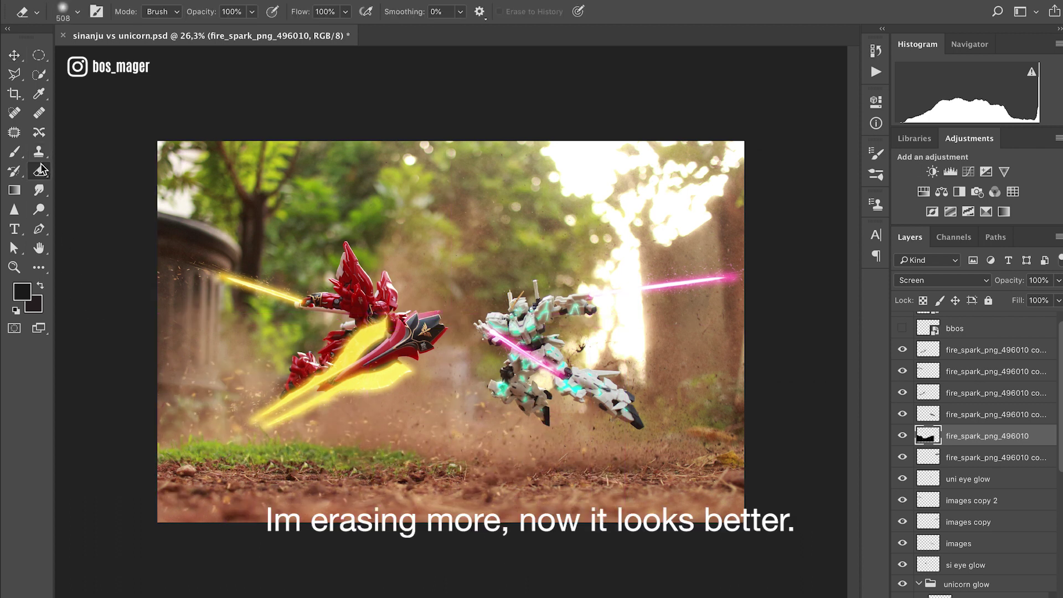
{"action": "right_click", "coordinate": [486, 404]}
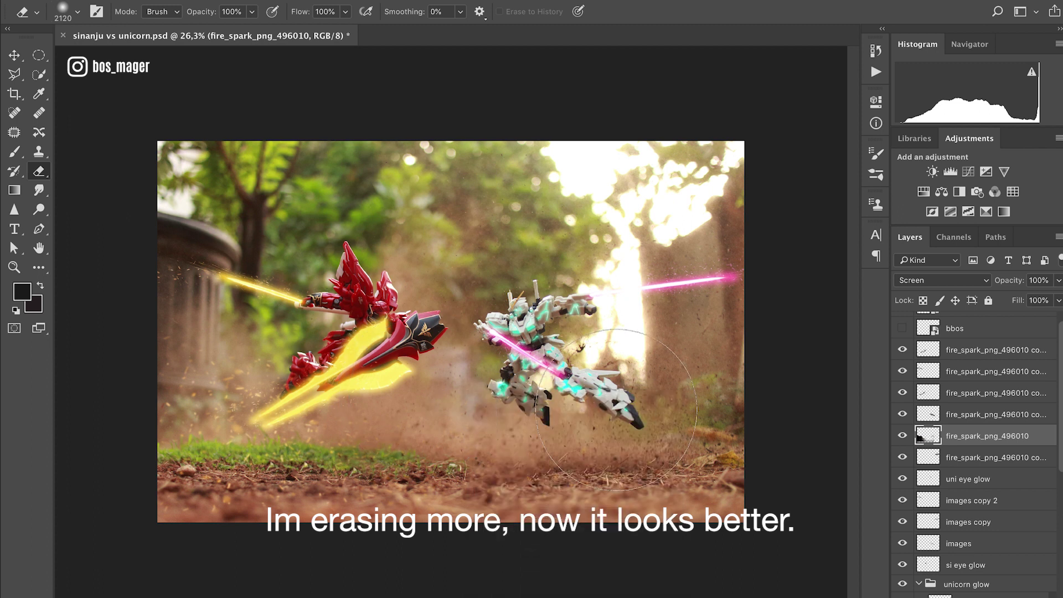
{"action": "key", "text": "v"}
Add duplicated spark copies around the unicorn's feet and its right side
{"action": "mouse_move", "coordinate": [640, 425]}
{"action": "left_mouse_down"}
{"action": "mouse_move", "coordinate": [610, 428]}
{"action": "mouse_move", "coordinate": [638, 455]}
{"action": "mouse_move", "coordinate": [470, 502]}
{"action": "mouse_move", "coordinate": [491, 434]}
{"action": "left_mouse_up"}
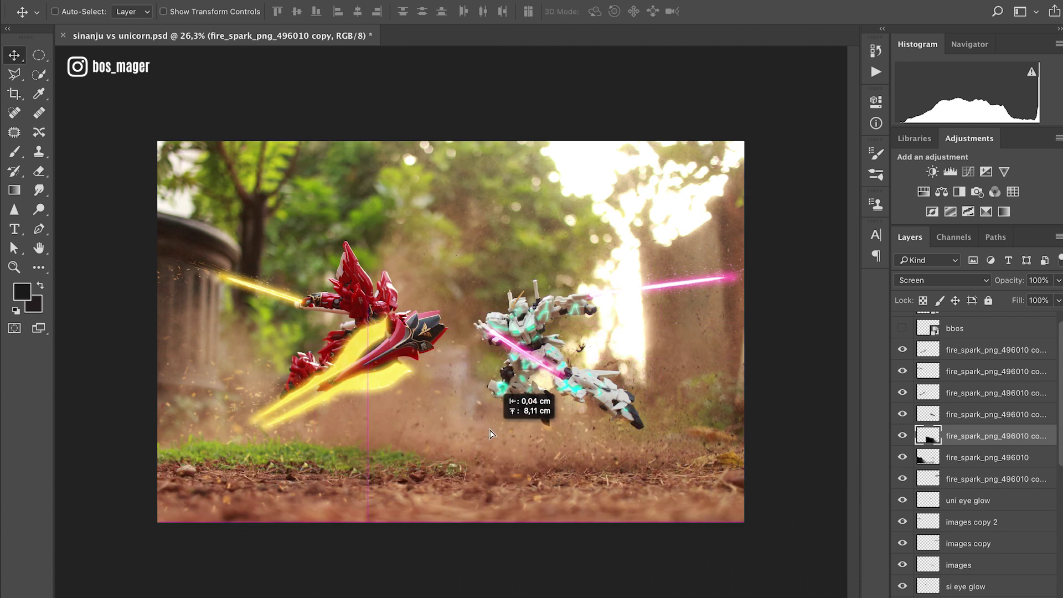
{"action": "left_click_drag", "start_coordinate": [491, 434], "coordinate": [546, 409]}
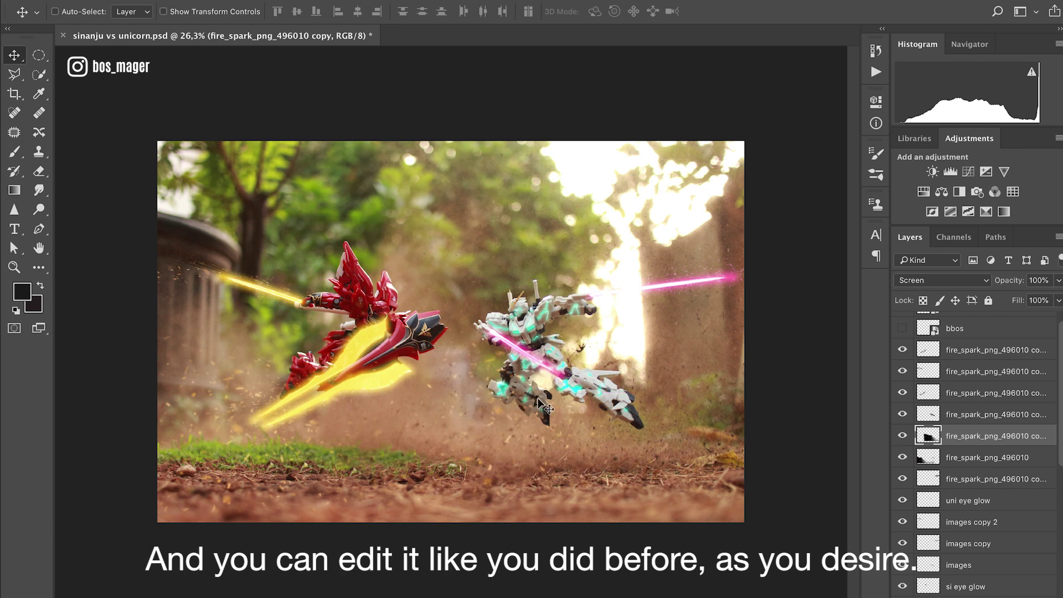
{"action": "scroll", "coordinate": [537, 398], "scroll_direction": "up", "scroll_amount": 2}
{"action": "left_click_drag", "start_coordinate": [780, 406], "coordinate": [773, 399]}
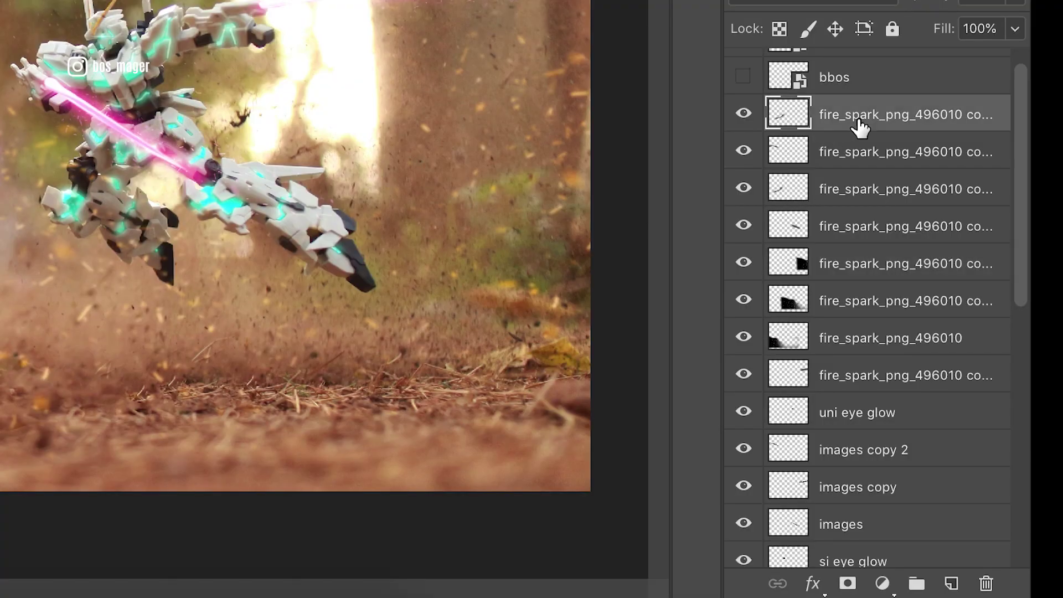
Put the selected spark and glow layers into a new group named efx
{"action": "scroll", "coordinate": [952, 404], "scroll_direction": "down", "scroll_amount": 3}
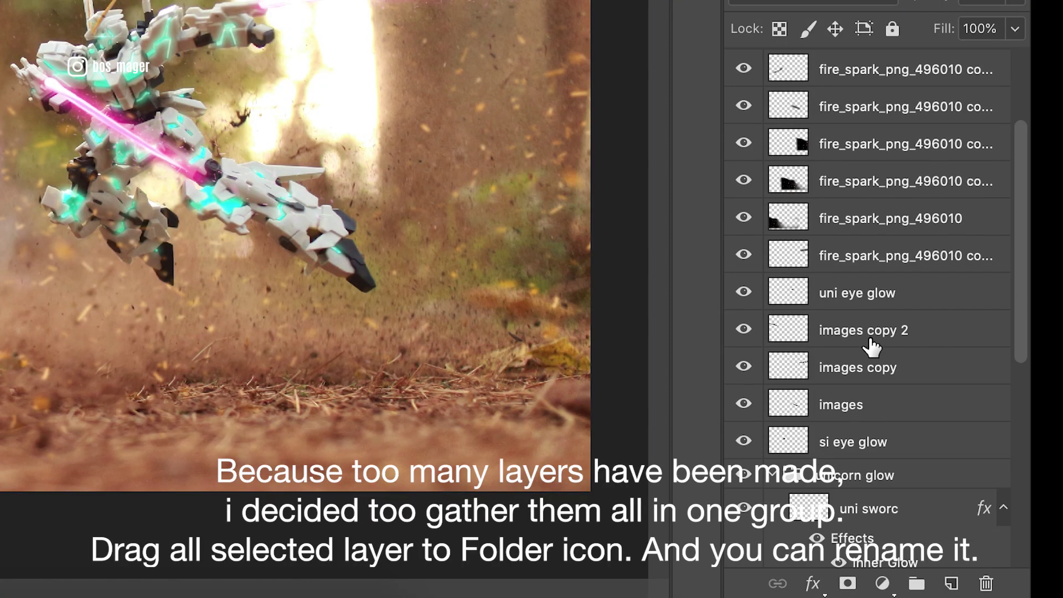
{"action": "left_click", "coordinate": [872, 333], "text": "shift"}
{"action": "left_click_drag", "start_coordinate": [872, 332], "coordinate": [916, 583]}
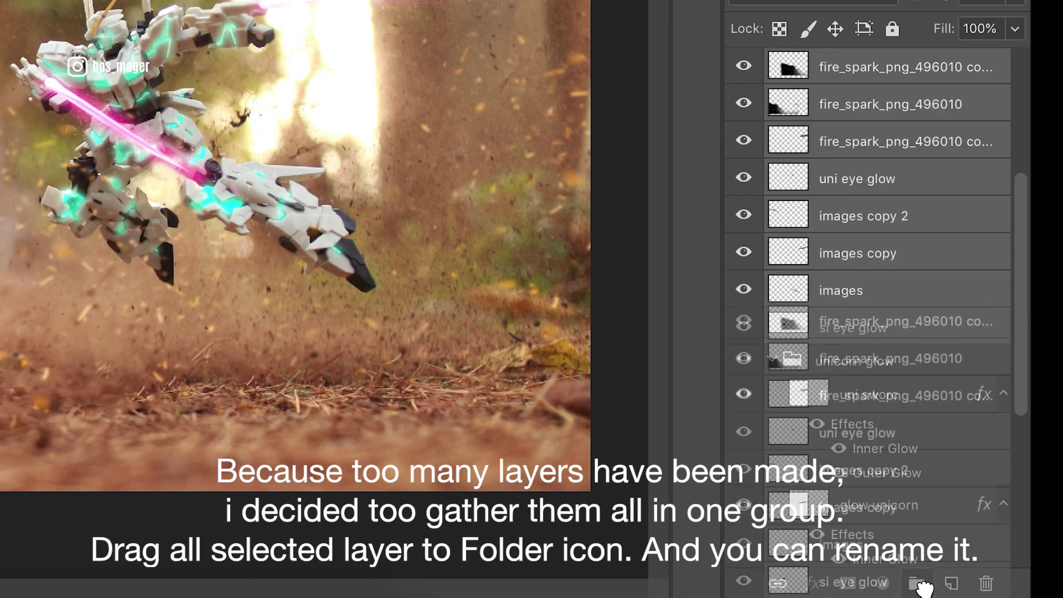
{"action": "double_click", "coordinate": [842, 65]}
{"action": "type", "text": "efx"}
{"action": "key", "text": "Return"}
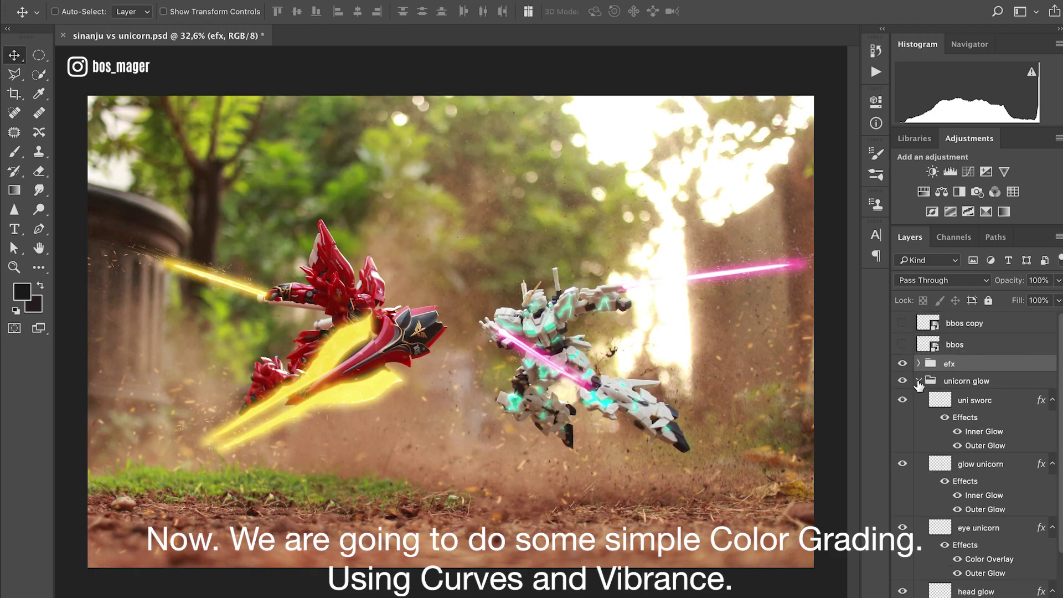
Collapse the unicorn glow group and add a Curves adjustment above Layer 3
{"action": "left_click", "coordinate": [918, 382]}
{"action": "left_click", "coordinate": [958, 419]}
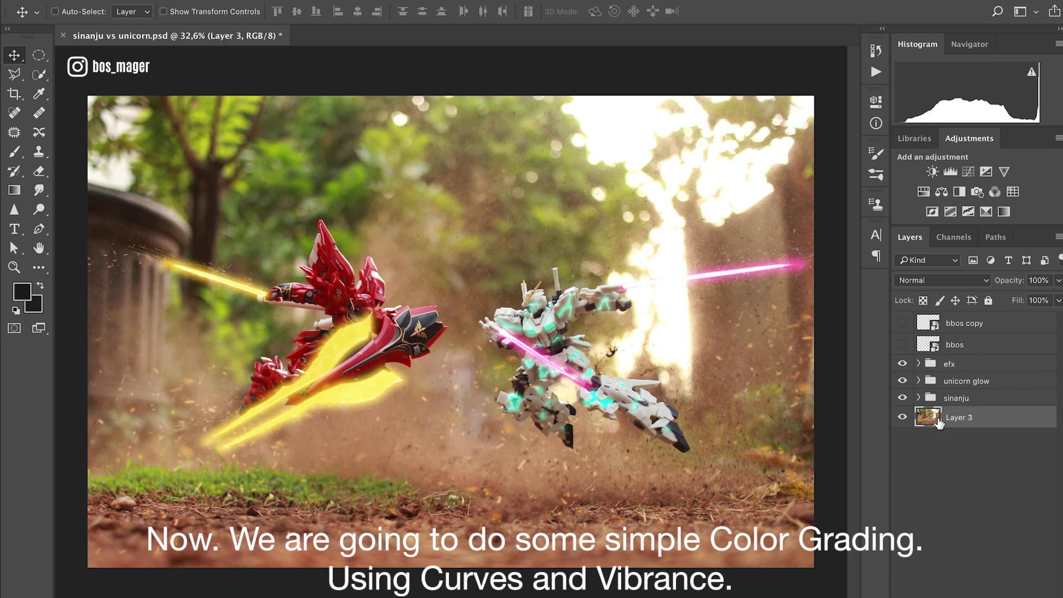
{"action": "left_click", "coordinate": [968, 172]}
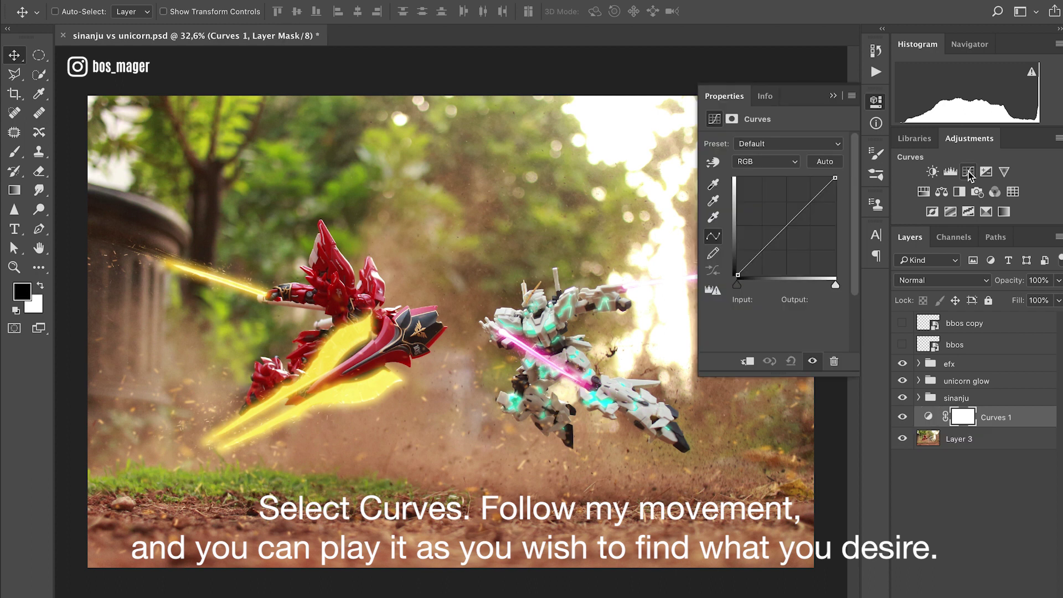
Shape the curve into a gentle S that darkens midtones and deepens contrast
{"action": "left_click_drag", "start_coordinate": [787, 239], "coordinate": [784, 241]}
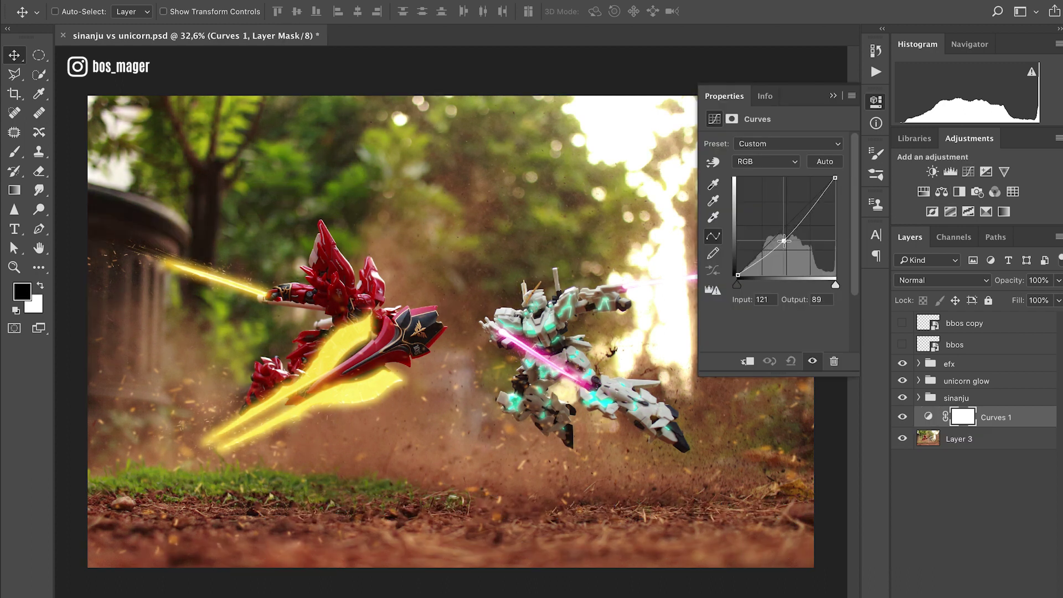
{"action": "left_click_drag", "start_coordinate": [784, 240], "coordinate": [780, 243]}
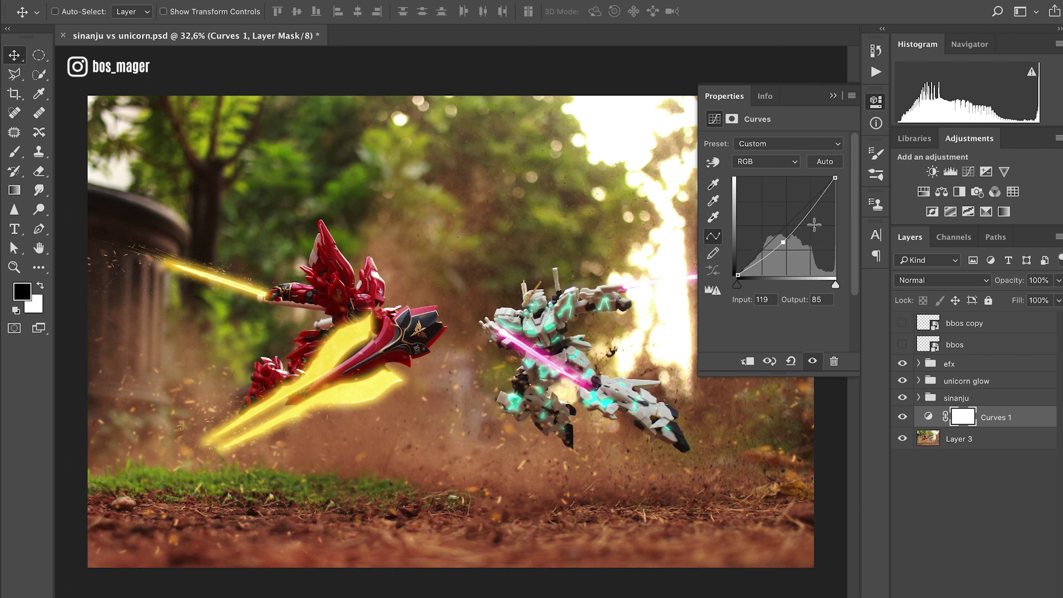
{"action": "left_click", "coordinate": [802, 213]}
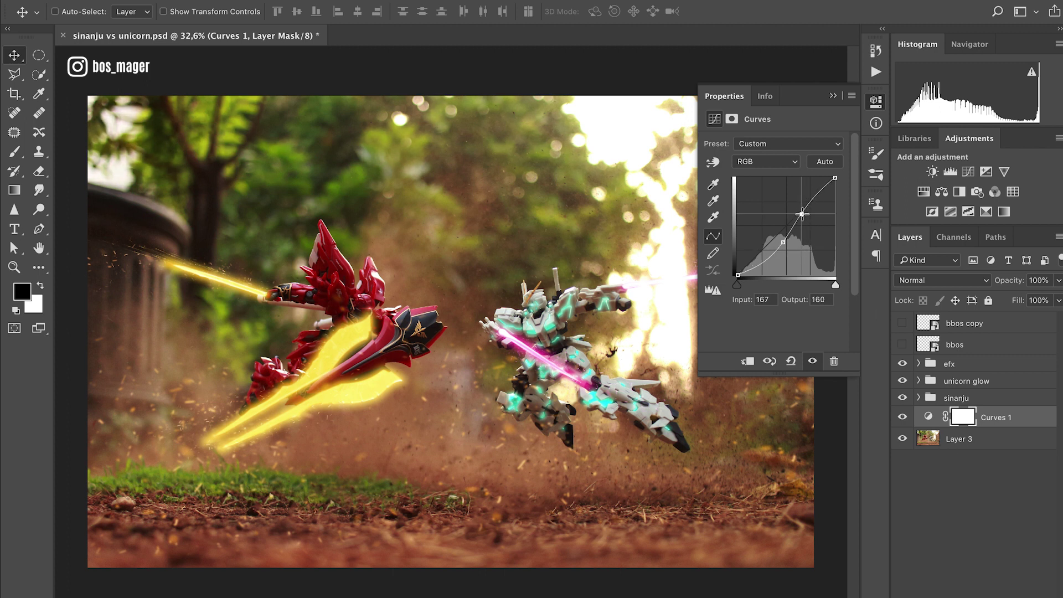
{"action": "left_click_drag", "start_coordinate": [802, 214], "coordinate": [775, 251]}
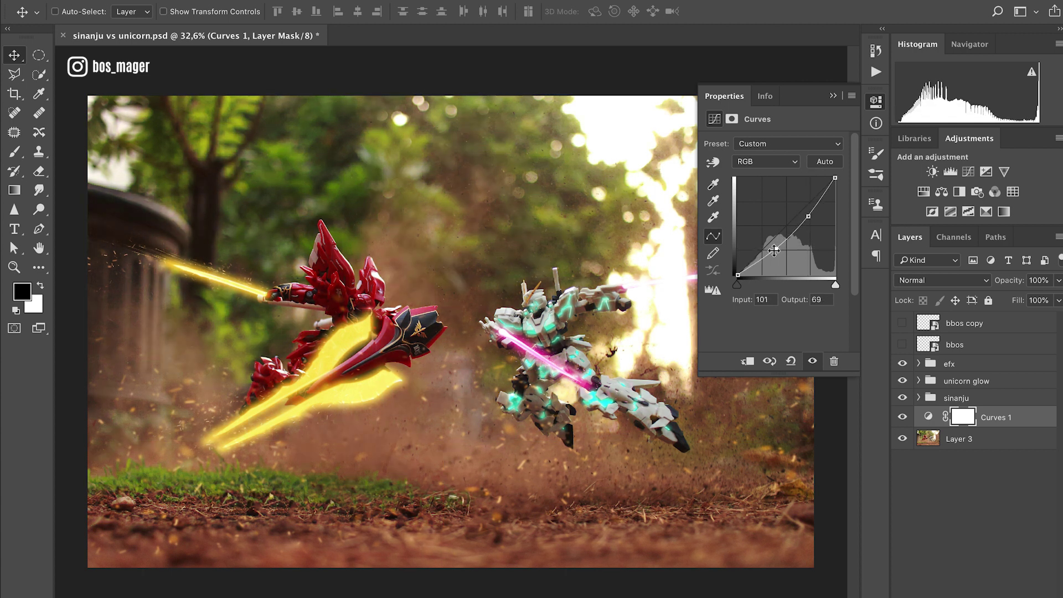
{"action": "left_click", "coordinate": [807, 216]}
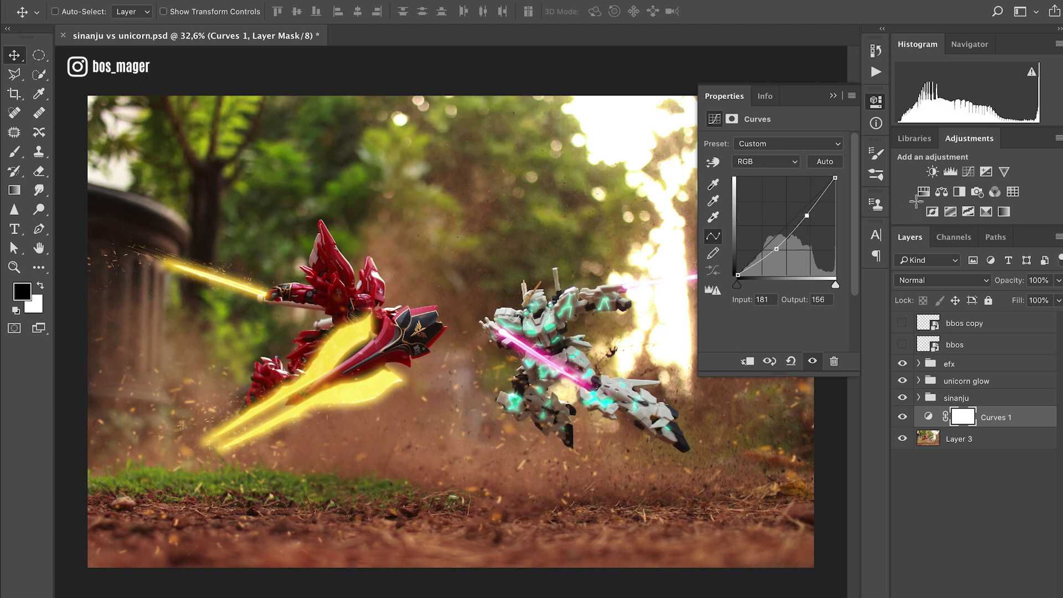
Add Vibrance 1 beneath Curves 1 and retouch the Curves 1 curve
{"action": "left_click", "coordinate": [1004, 172]}
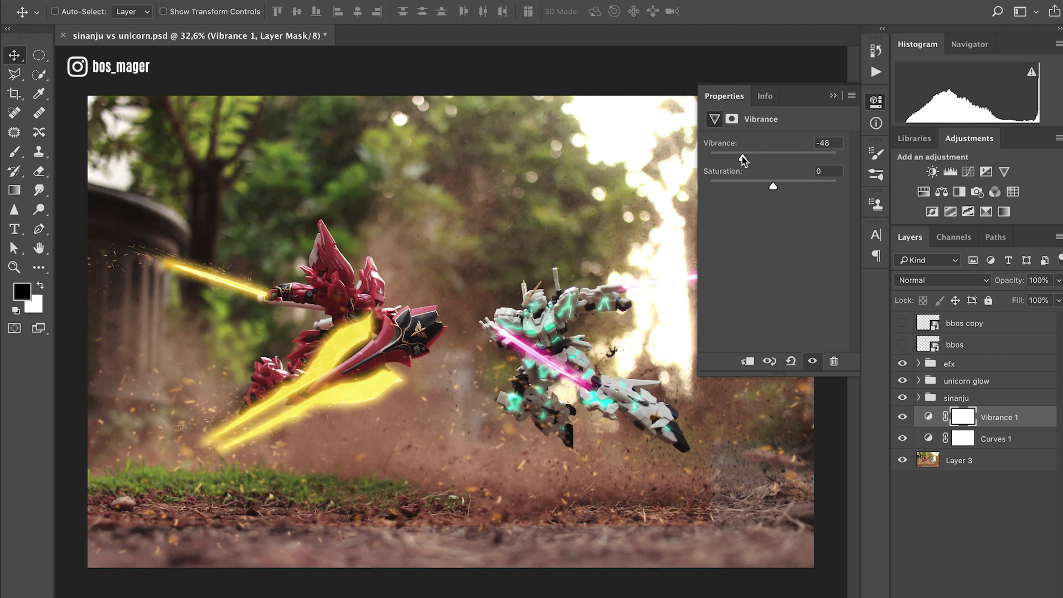
{"action": "left_click", "coordinate": [835, 100]}
{"action": "left_click_drag", "start_coordinate": [997, 417], "coordinate": [992, 451]}
{"action": "double_click", "coordinate": [928, 416]}
{"action": "left_click_drag", "start_coordinate": [775, 247], "coordinate": [808, 218]}
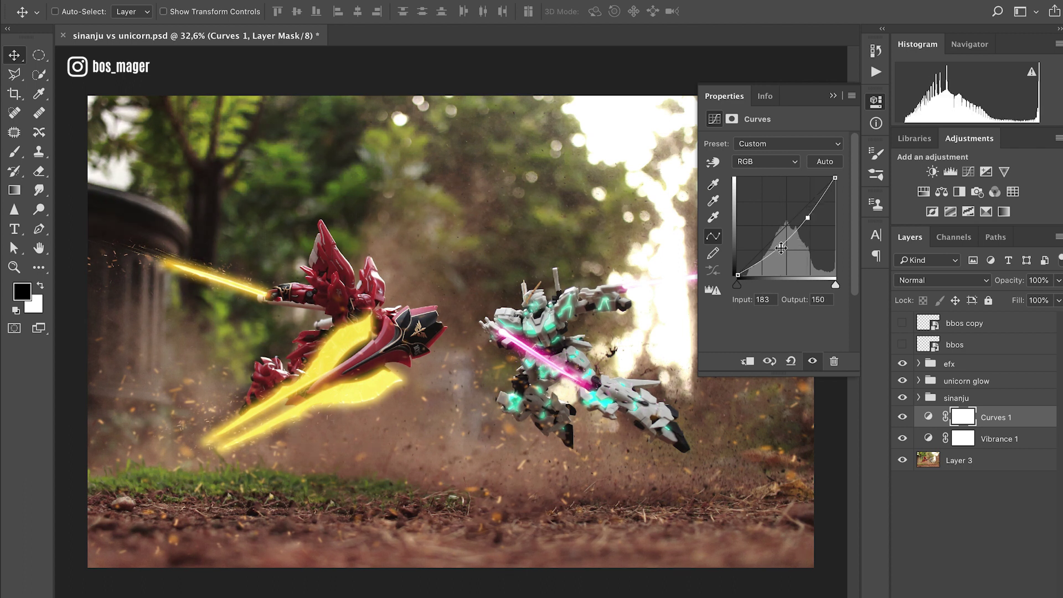
Set Vibrance 1 to -80 to mute the scene's colours
{"action": "left_click", "coordinate": [992, 438]}
{"action": "left_click_drag", "start_coordinate": [749, 158], "coordinate": [723, 158]}
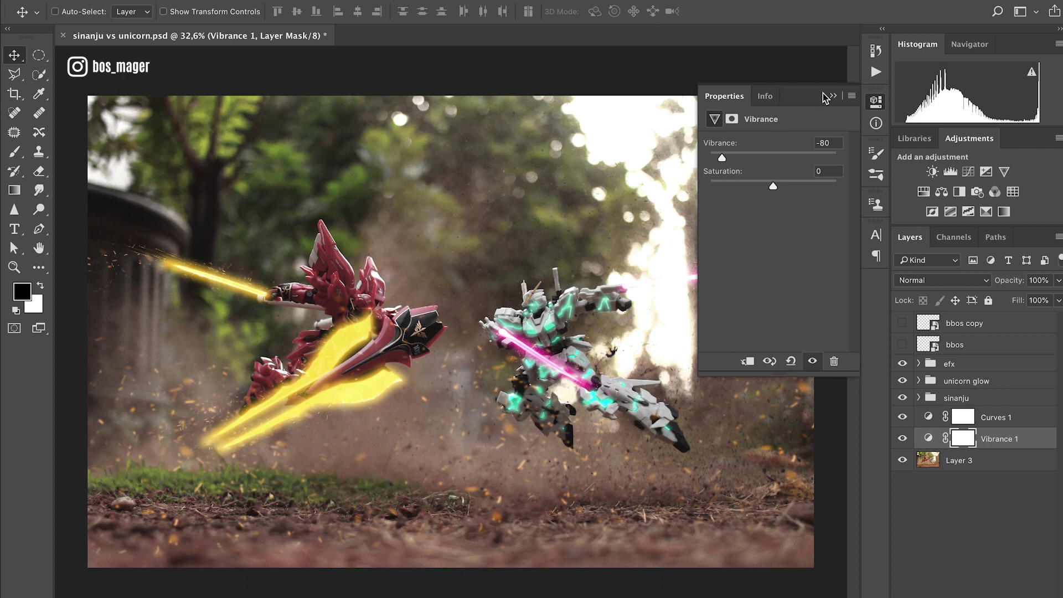
{"action": "left_click", "coordinate": [832, 96]}
{"action": "scroll", "coordinate": [452, 310], "scroll_direction": "up", "scroll_amount": 3}
{"action": "left_click", "coordinate": [966, 381]}
Open the uni sworc saber's Color Overlay style and move the dialog beside the Unicorn
{"action": "right_click", "coordinate": [572, 366]}
{"action": "left_click", "coordinate": [637, 363]}
{"action": "double_click", "coordinate": [992, 410]}
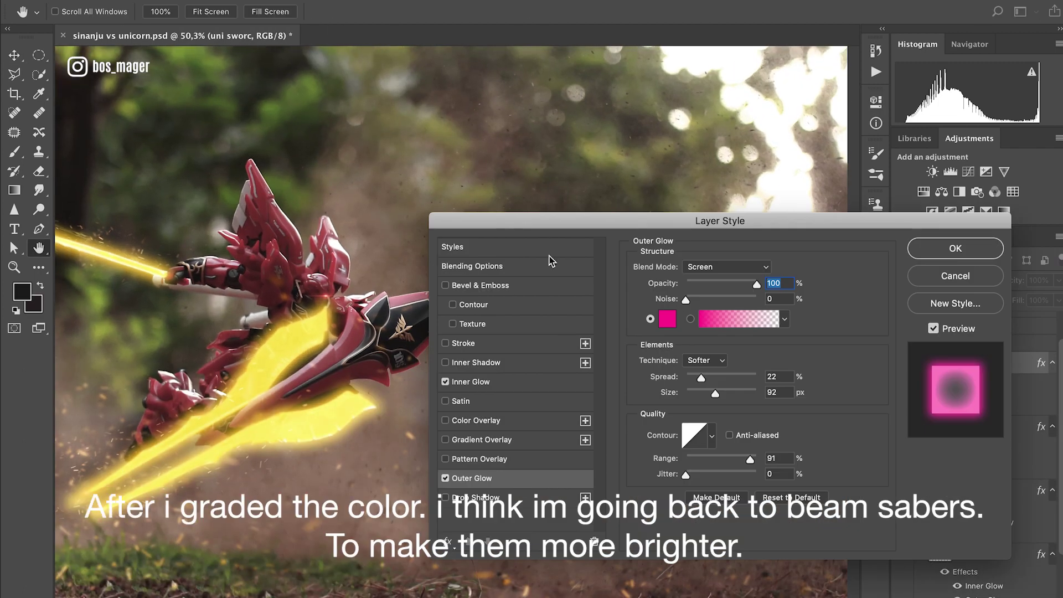
{"action": "left_click_drag", "start_coordinate": [551, 221], "coordinate": [886, 312]}
{"action": "left_click", "coordinate": [824, 511]}
{"action": "left_click_drag", "start_coordinate": [983, 313], "coordinate": [843, 313]}
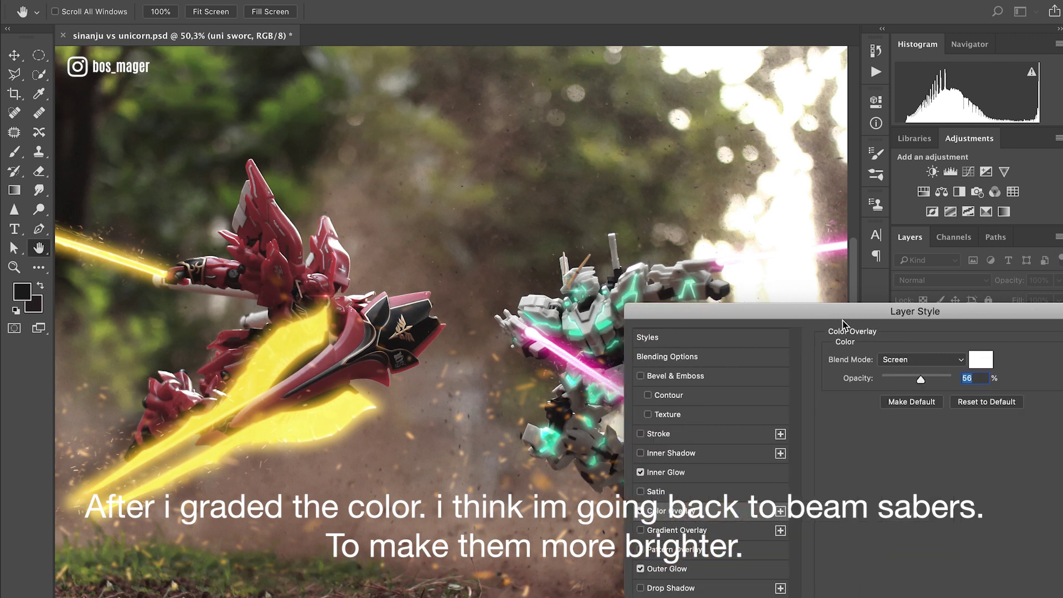
{"action": "left_click_drag", "start_coordinate": [944, 315], "coordinate": [820, 324]}
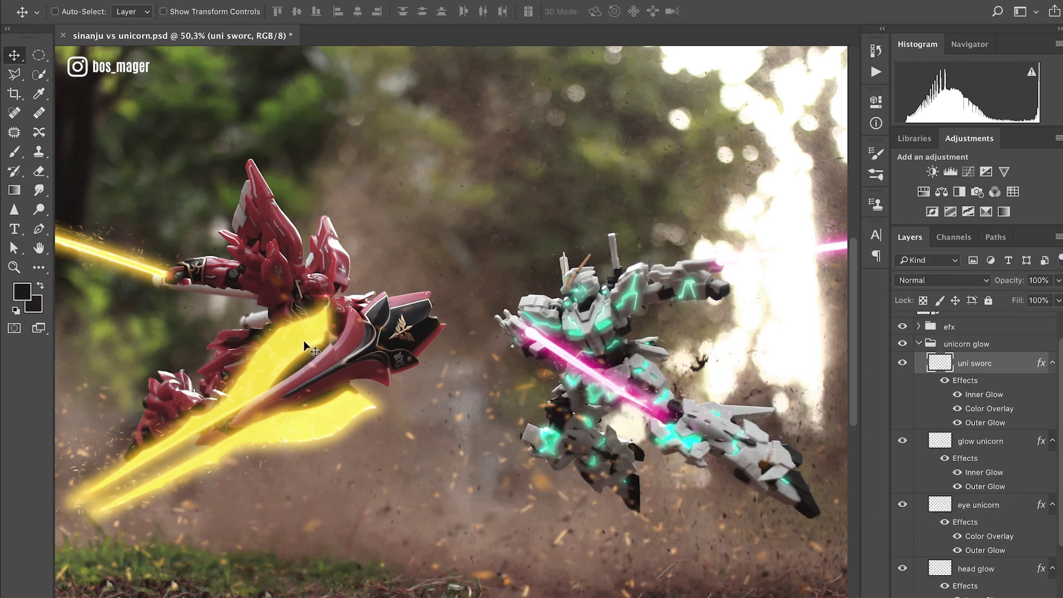
Give the sinanju sword a Screen Color Overlay at 100% opacity, white then pale yellow
{"action": "double_click", "coordinate": [981, 578]}
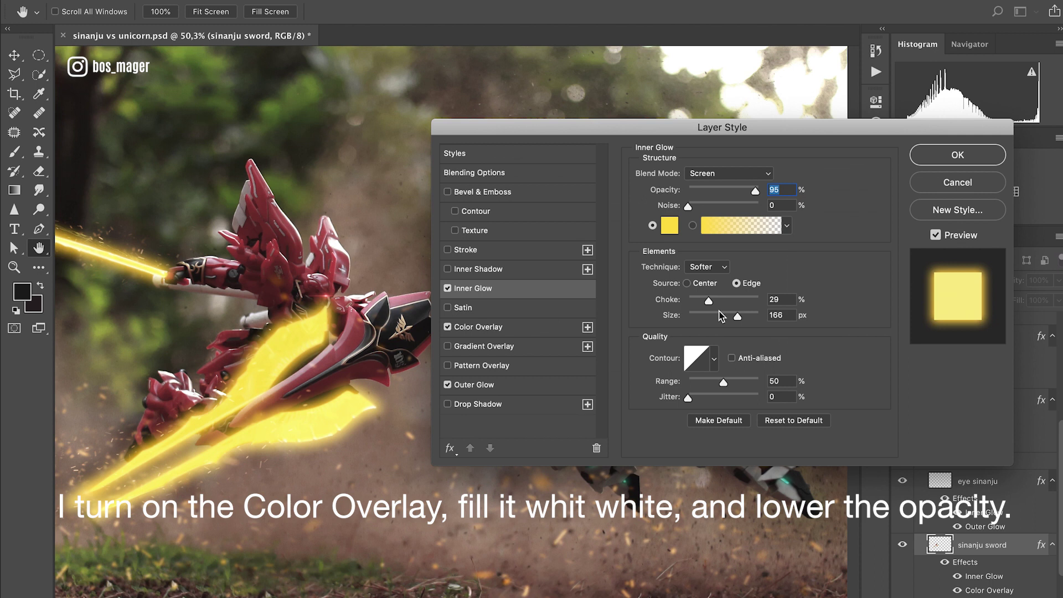
{"action": "left_click", "coordinate": [501, 327]}
{"action": "left_click", "coordinate": [784, 182]}
{"action": "left_click", "coordinate": [684, 136]}
{"action": "left_click", "coordinate": [1016, 122]}
{"action": "left_click_drag", "start_coordinate": [711, 195], "coordinate": [729, 195]}
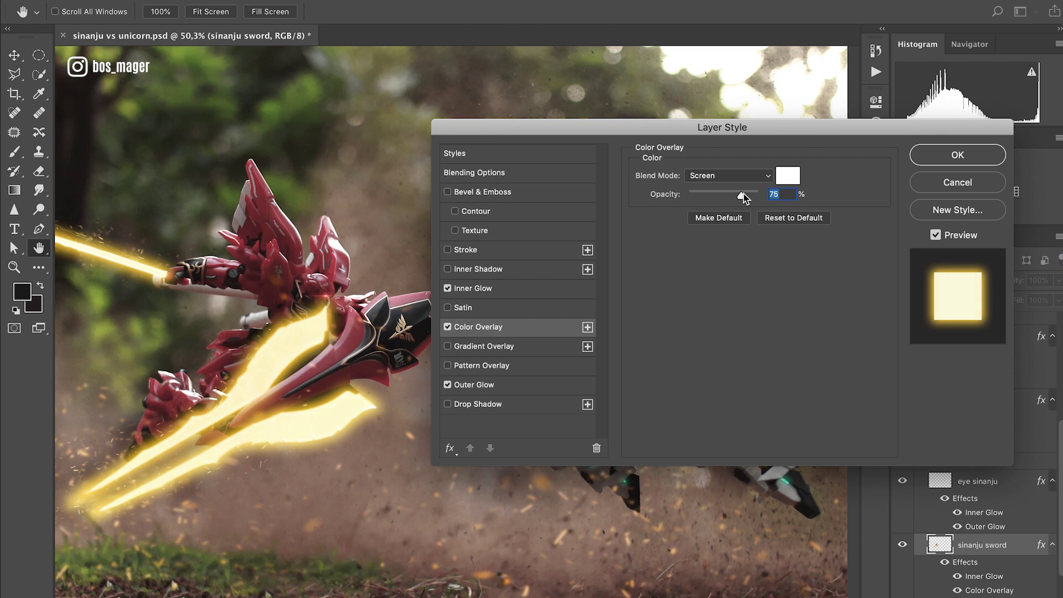
{"action": "left_click_drag", "start_coordinate": [745, 199], "coordinate": [758, 198]}
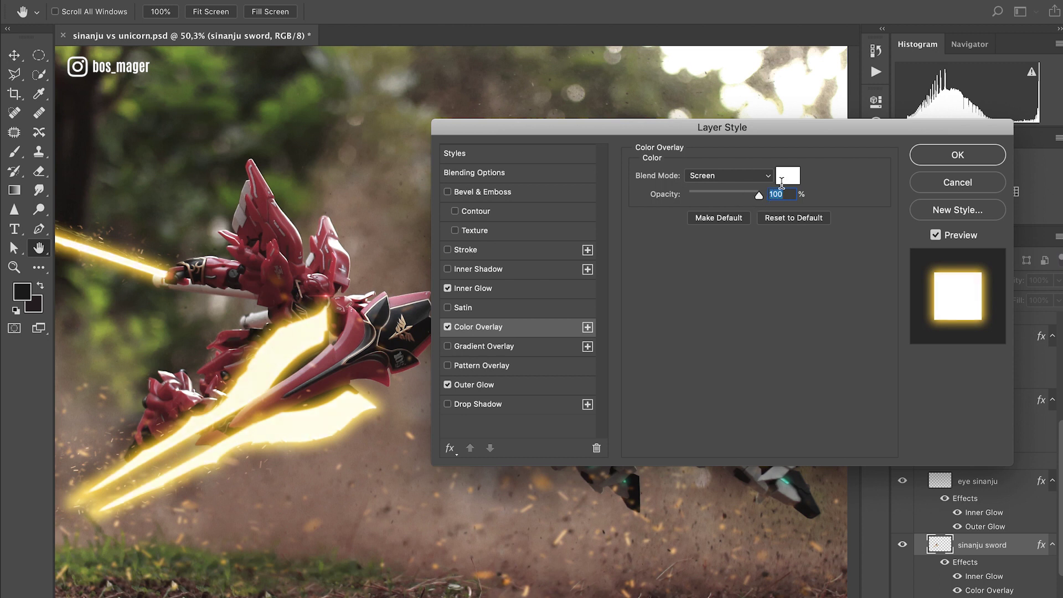
{"action": "left_click", "coordinate": [788, 176]}
{"action": "left_click", "coordinate": [728, 131]}
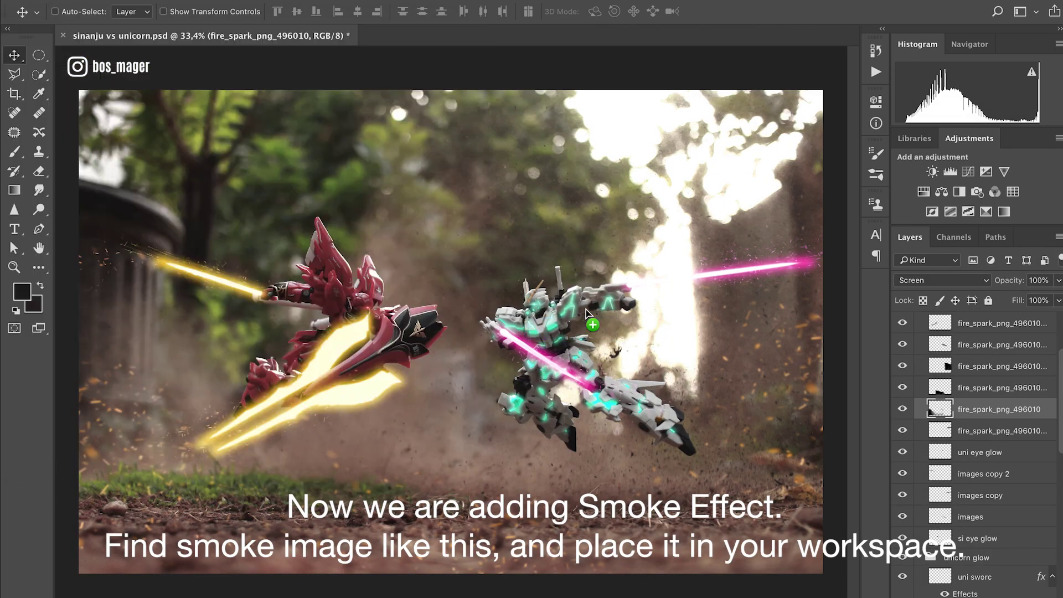
Place the smoke PNG over the battle, shifted down and left, and rasterize it
{"action": "left_click_drag", "start_coordinate": [330, 373], "coordinate": [638, 315]}
{"action": "left_click_drag", "start_coordinate": [515, 383], "coordinate": [455, 369]}
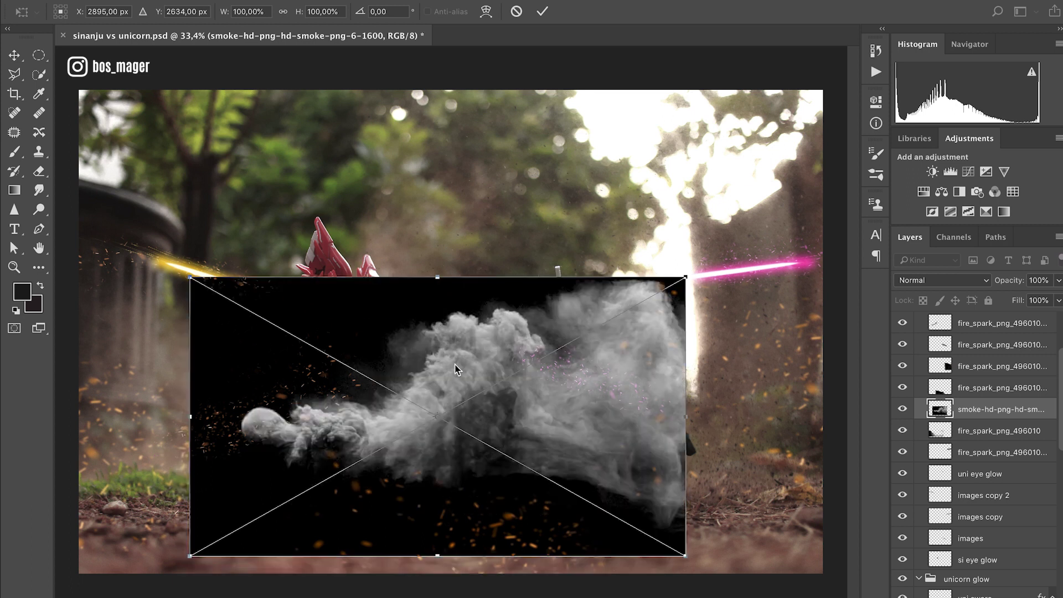
{"action": "key", "text": "Return"}
{"action": "key", "text": "e"}
{"action": "left_click", "coordinate": [195, 343]}
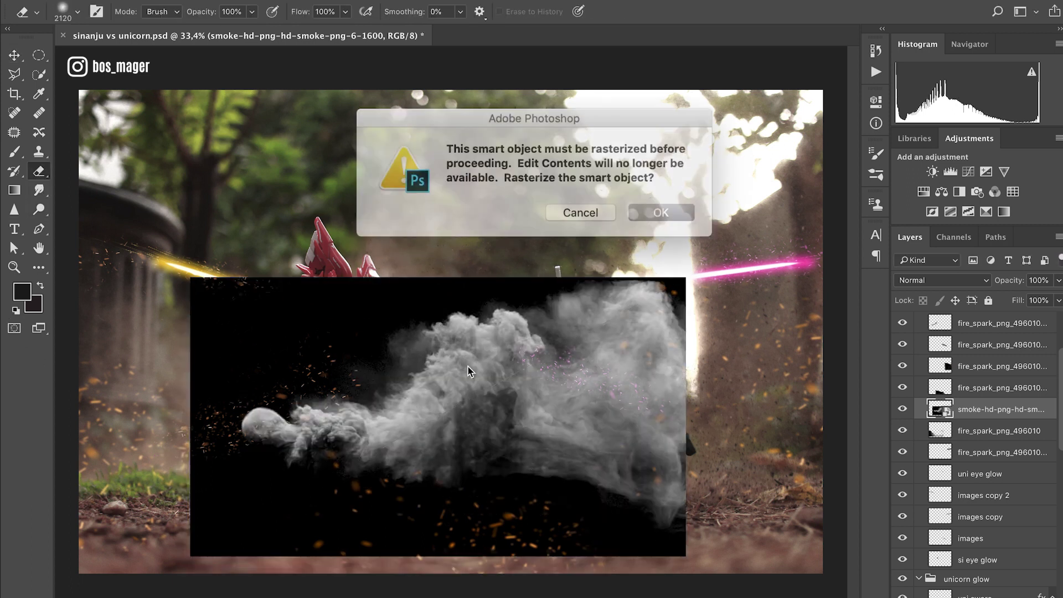
{"action": "key", "text": "Return"}
Soft-erase the smoke's black areas on the left, centre, bottom and top
{"action": "mouse_move", "coordinate": [280, 427]}
{"action": "left_mouse_down"}
{"action": "mouse_move", "coordinate": [277, 399]}
{"action": "mouse_move", "coordinate": [255, 445]}
{"action": "left_mouse_up"}
{"action": "right_click", "coordinate": [254, 445]}
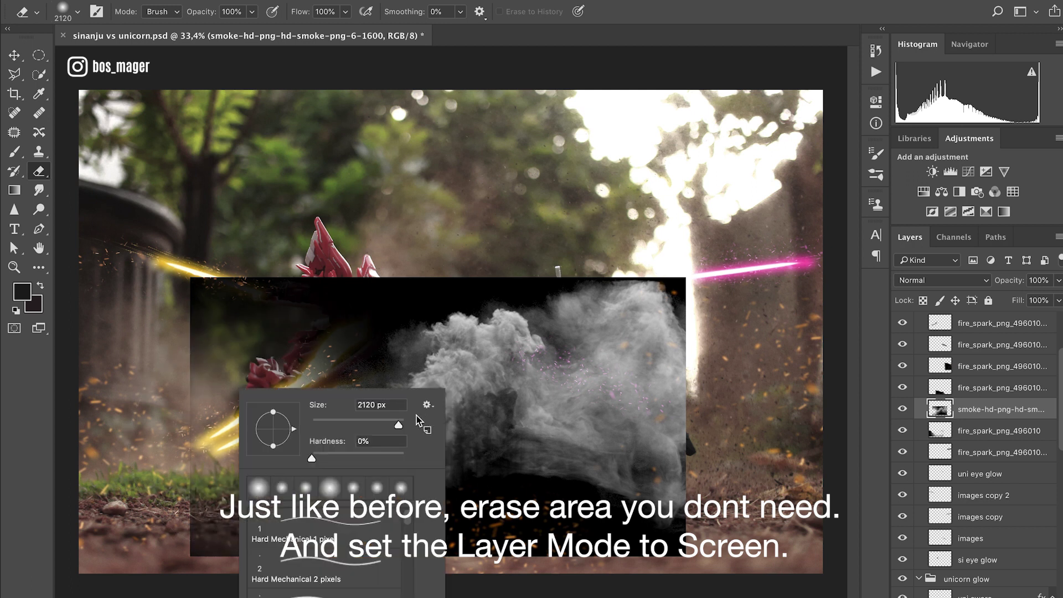
{"action": "key", "text": "Return"}
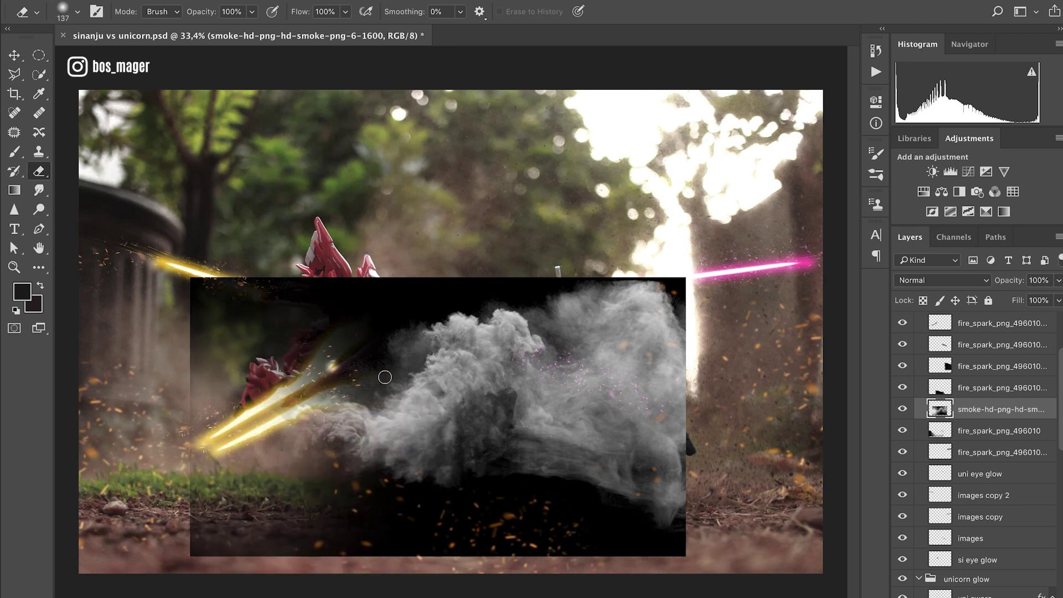
{"action": "right_click", "coordinate": [380, 375]}
{"action": "key", "text": "Return"}
{"action": "mouse_move", "coordinate": [285, 452]}
{"action": "left_mouse_down"}
{"action": "mouse_move", "coordinate": [617, 463]}
{"action": "mouse_move", "coordinate": [689, 308]}
{"action": "mouse_move", "coordinate": [665, 526]}
{"action": "left_mouse_up"}
{"action": "left_click_drag", "start_coordinate": [667, 440], "coordinate": [622, 475]}
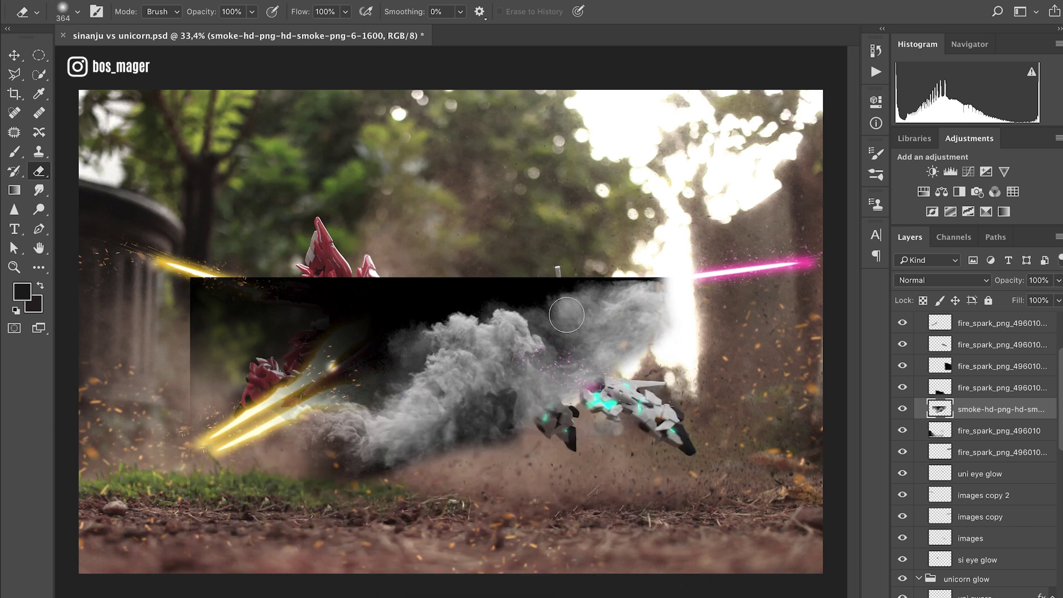
{"action": "left_click_drag", "start_coordinate": [672, 274], "coordinate": [144, 459]}
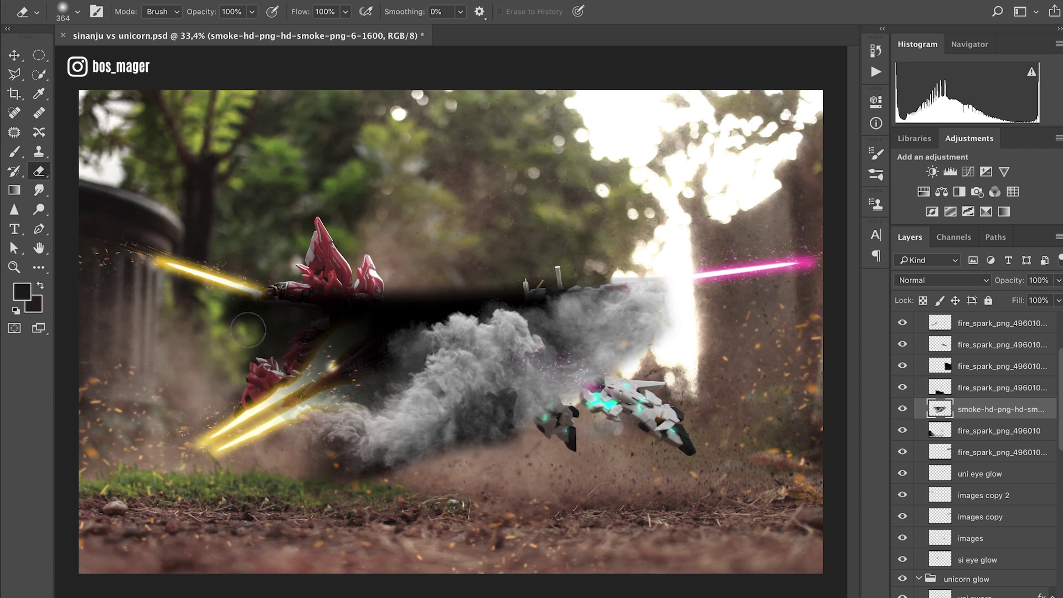
Set the smoke layer to Screen at 58% opacity and move it to the Unicorn's lower right
{"action": "left_click", "coordinate": [948, 280]}
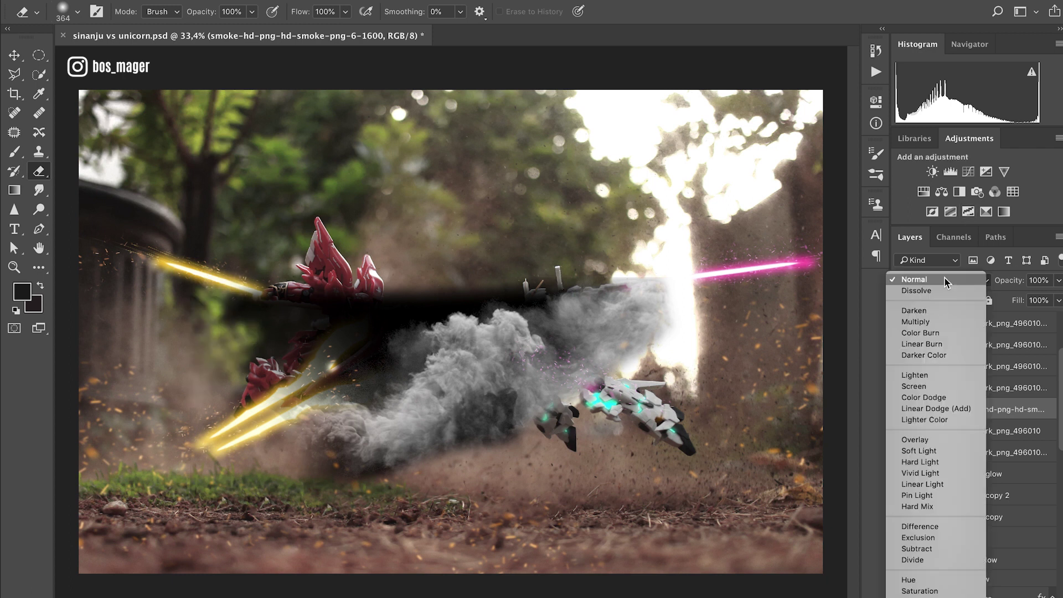
{"action": "left_click", "coordinate": [920, 388]}
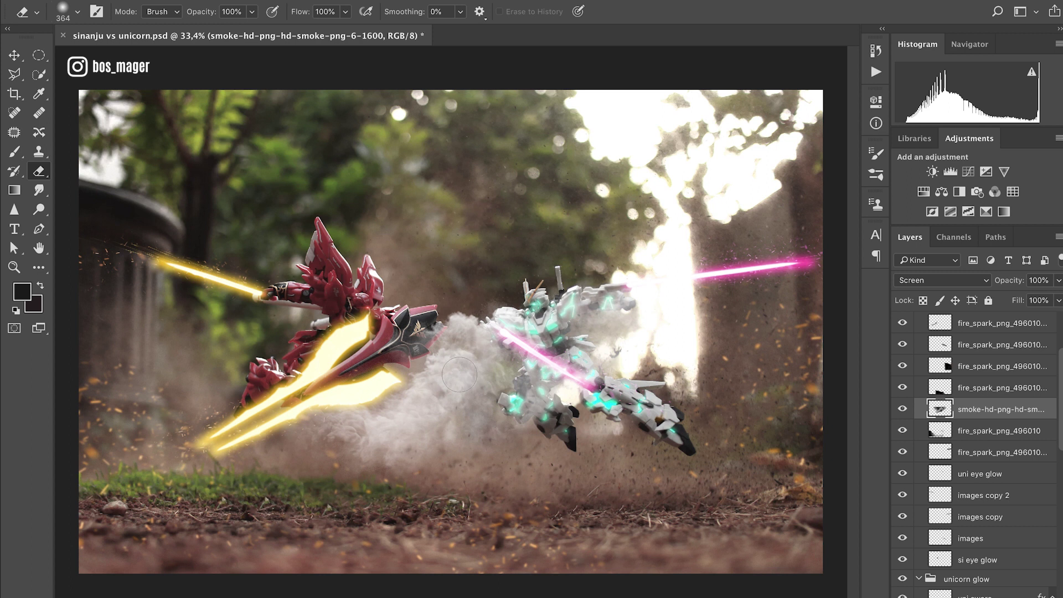
{"action": "key", "text": "v"}
{"action": "left_click_drag", "start_coordinate": [430, 381], "coordinate": [670, 446]}
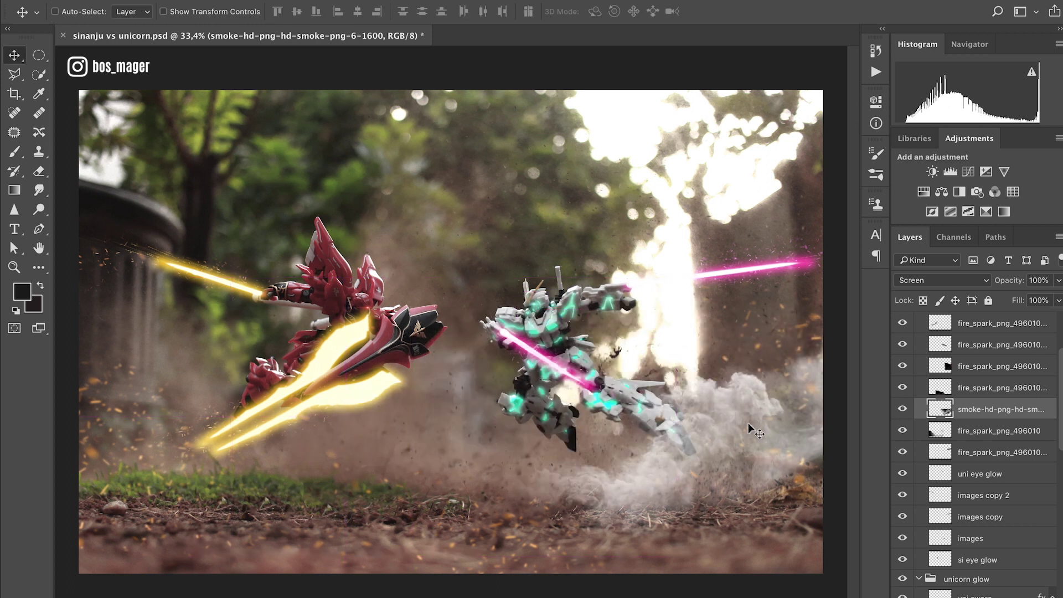
{"action": "left_click", "coordinate": [1059, 280]}
{"action": "left_click_drag", "start_coordinate": [1059, 299], "coordinate": [1017, 302]}
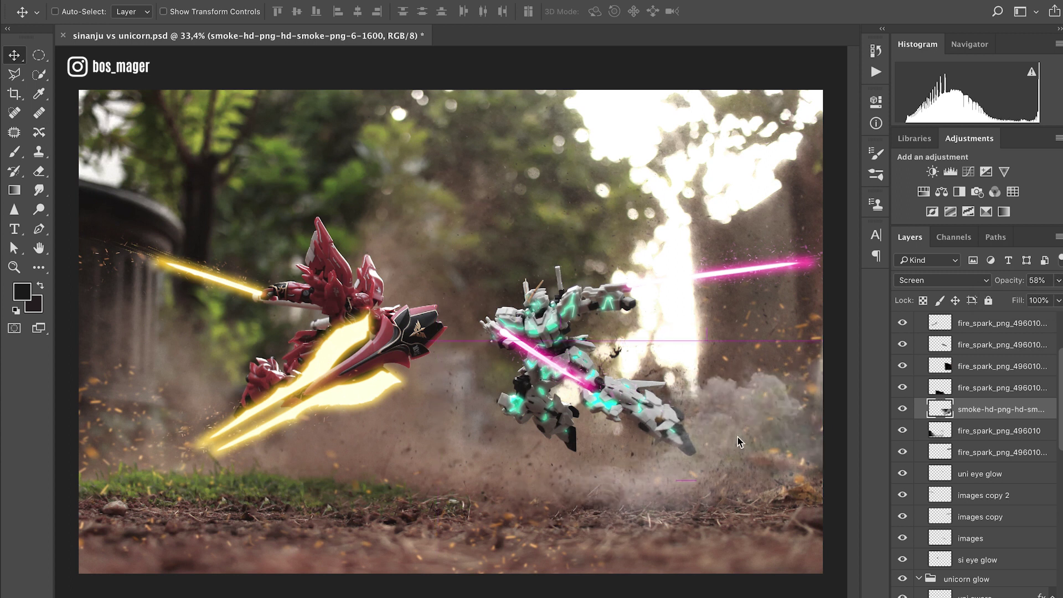
Shrink the smoke to about 80%, reshape its lower corner, and shift it left
{"action": "key", "text": "ctrl+t"}
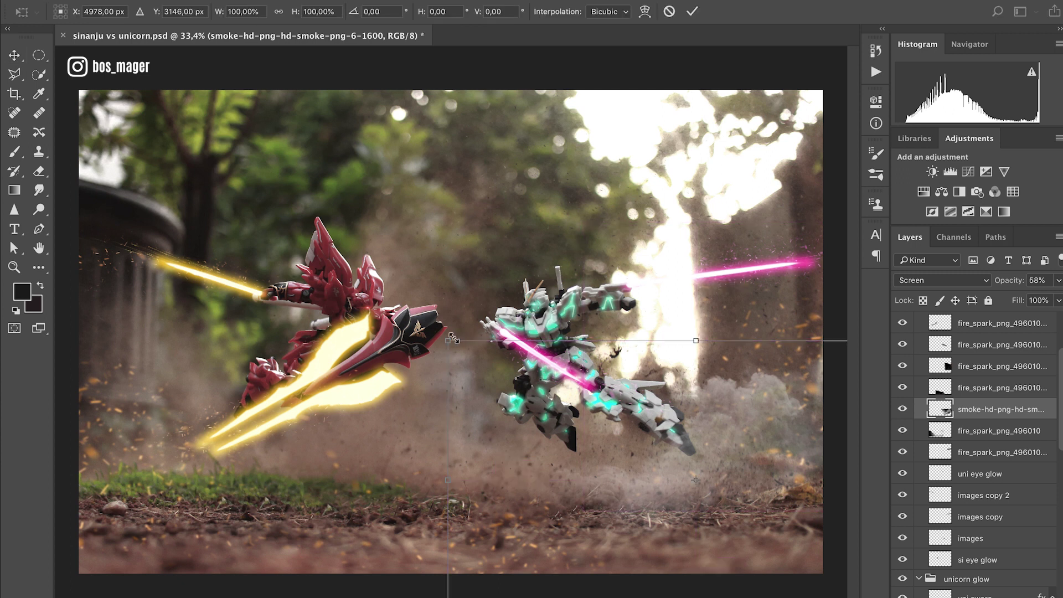
{"action": "left_click_drag", "start_coordinate": [453, 338], "coordinate": [540, 382]}
{"action": "left_click_drag", "start_coordinate": [526, 595], "coordinate": [474, 563]}
{"action": "left_click_drag", "start_coordinate": [496, 415], "coordinate": [501, 387]}
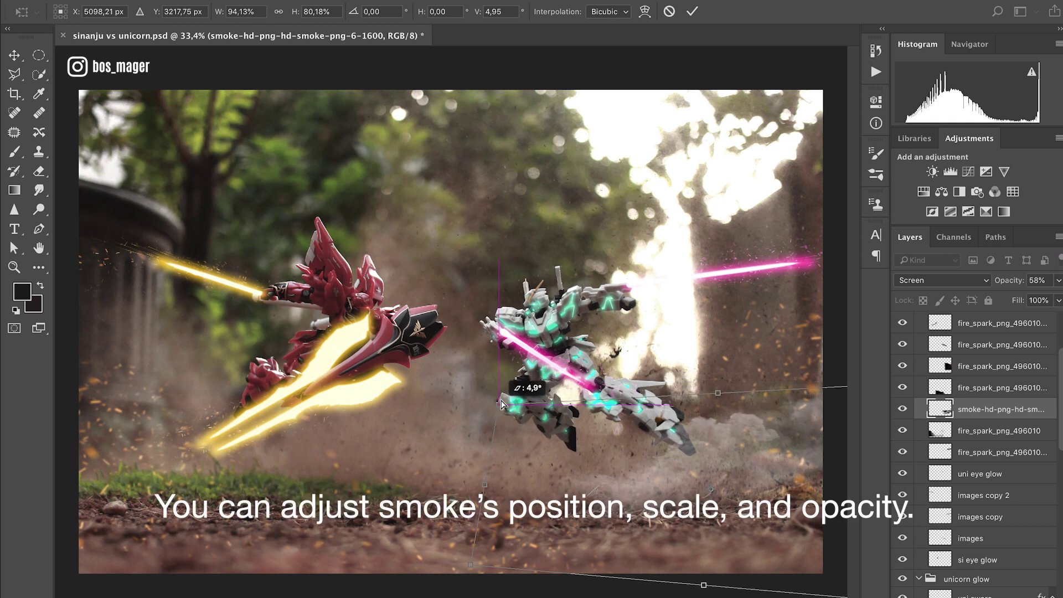
{"action": "key", "text": "Return"}
{"action": "key", "text": "ctrl+0"}
{"action": "mouse_move", "coordinate": [775, 460]}
{"action": "left_mouse_down"}
{"action": "mouse_move", "coordinate": [582, 484]}
{"action": "mouse_move", "coordinate": [610, 475]}
{"action": "left_mouse_up"}
Erase the smoke's right edge with a soft eraser of about 1400 px and place it behind the Unicorn
{"action": "key", "text": "e"}
{"action": "right_click", "coordinate": [895, 419]}
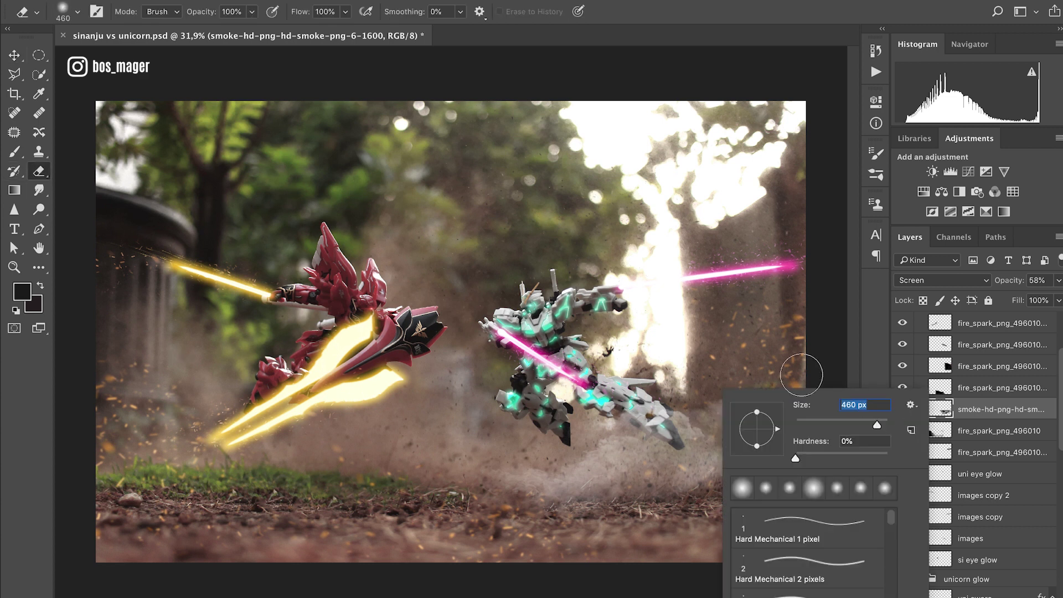
{"action": "key", "text": "Return"}
{"action": "right_click", "coordinate": [957, 438]}
{"action": "key", "text": "Return"}
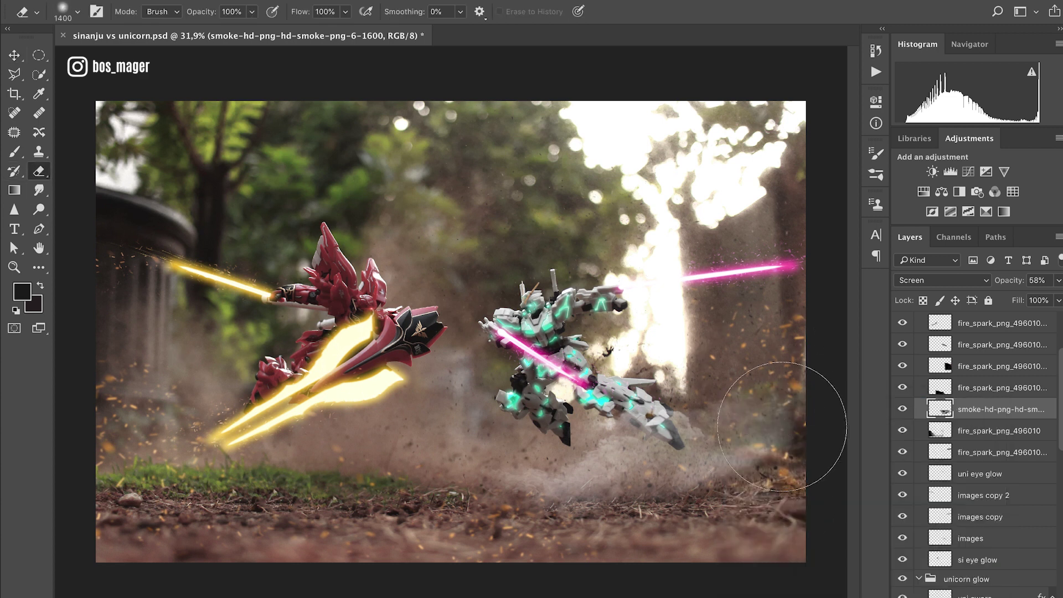
{"action": "key", "text": "v"}
{"action": "mouse_move", "coordinate": [655, 483]}
{"action": "left_mouse_down"}
{"action": "mouse_move", "coordinate": [728, 490]}
{"action": "mouse_move", "coordinate": [756, 441]}
{"action": "left_mouse_up"}
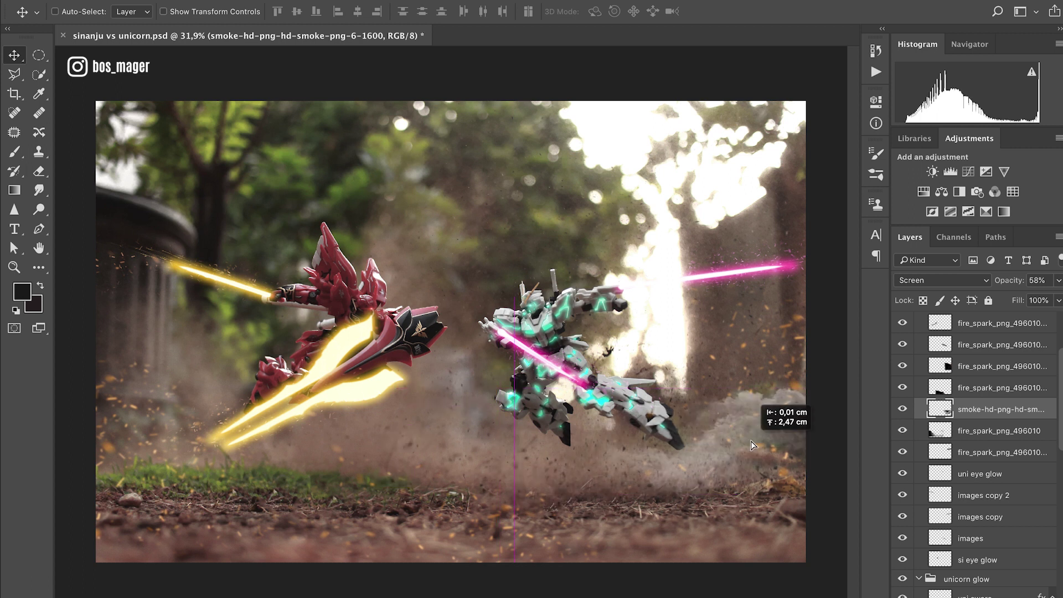
Duplicate the smoke layer, Gaussian-blur the copy about 48.7 px, and move it lower
{"action": "left_click_drag", "start_coordinate": [714, 489], "coordinate": [700, 507]}
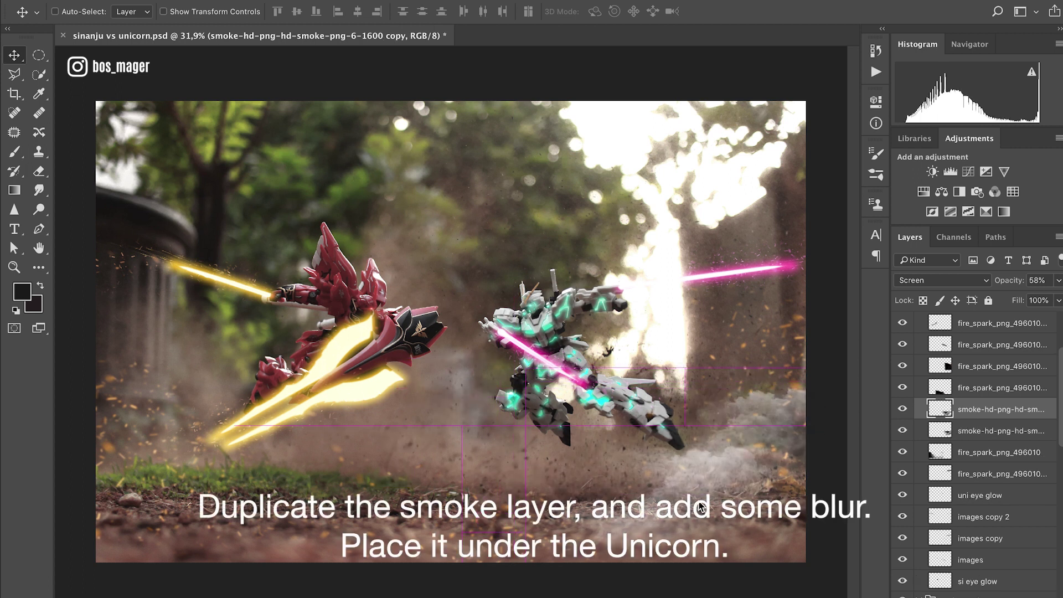
{"action": "left_click", "coordinate": [366, 2]}
{"action": "mouse_move", "coordinate": [372, 166]}
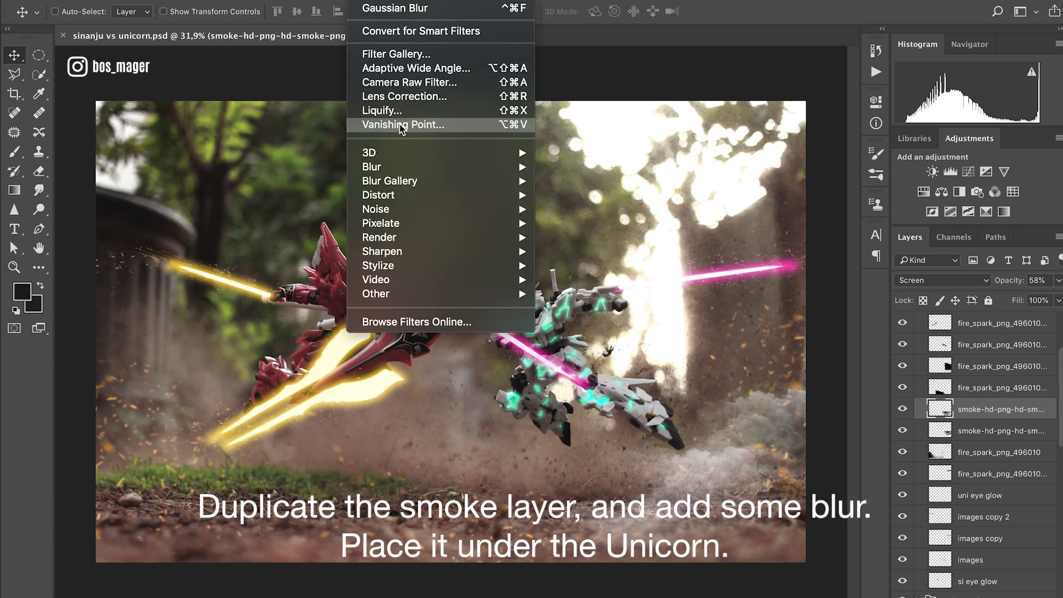
{"action": "left_click", "coordinate": [607, 228]}
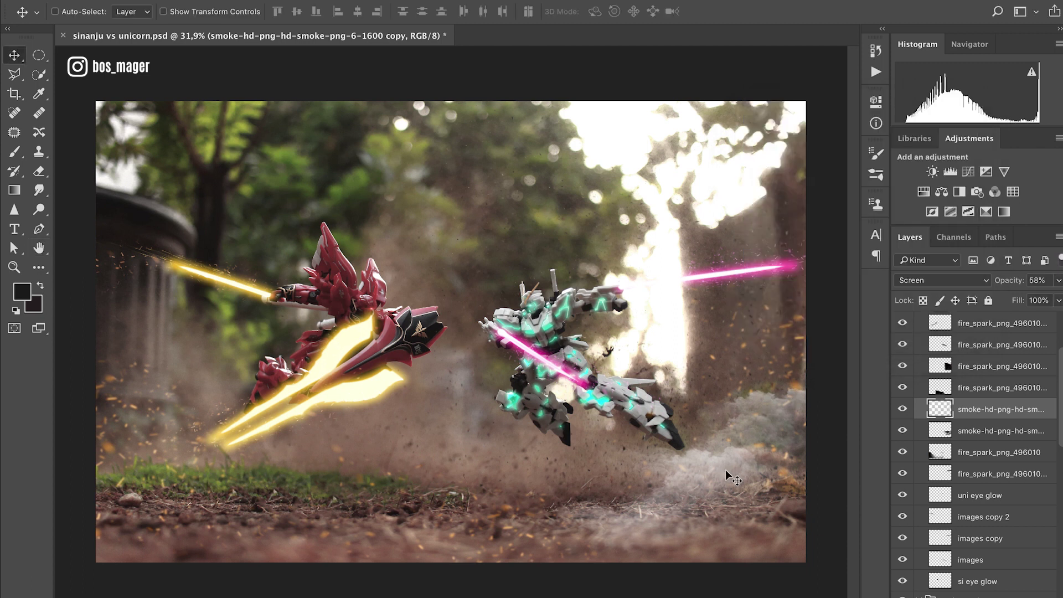
{"action": "mouse_move", "coordinate": [737, 437]}
{"action": "left_mouse_down"}
{"action": "mouse_move", "coordinate": [709, 448]}
{"action": "mouse_move", "coordinate": [750, 476]}
{"action": "mouse_move", "coordinate": [648, 483]}
{"action": "left_mouse_up"}
Tilt the blurred smoke copy about 7°, stretch it to the lower right, and settle it under the Unicorn
{"action": "key", "text": "ctrl+t"}
{"action": "left_click_drag", "start_coordinate": [656, 437], "coordinate": [668, 422]}
{"action": "left_click_drag", "start_coordinate": [672, 468], "coordinate": [716, 479]}
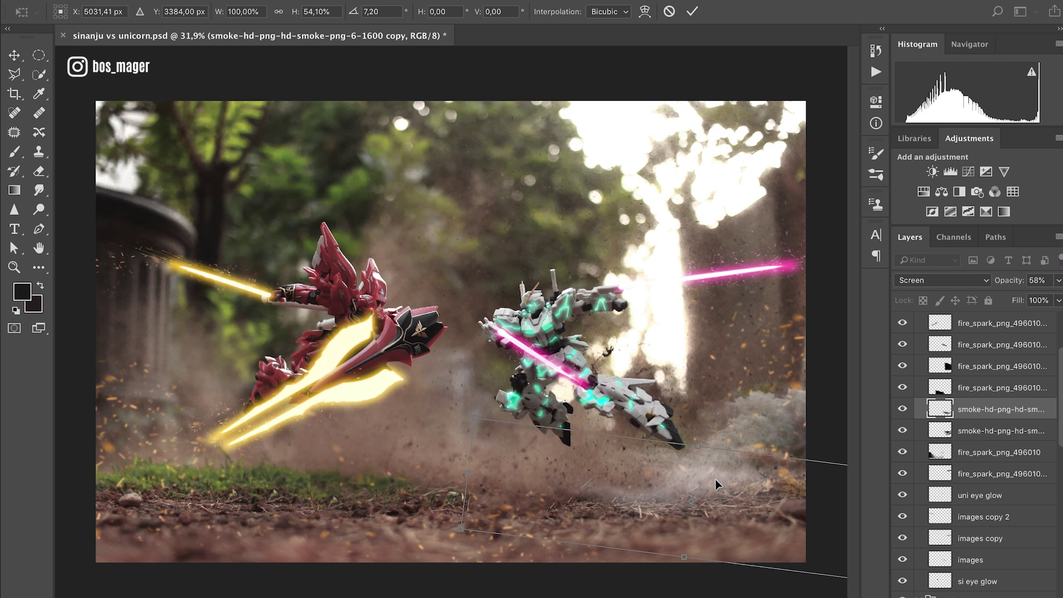
{"action": "scroll", "coordinate": [716, 480], "scroll_direction": "down", "scroll_amount": 2}
{"action": "left_click_drag", "start_coordinate": [808, 531], "coordinate": [887, 495]}
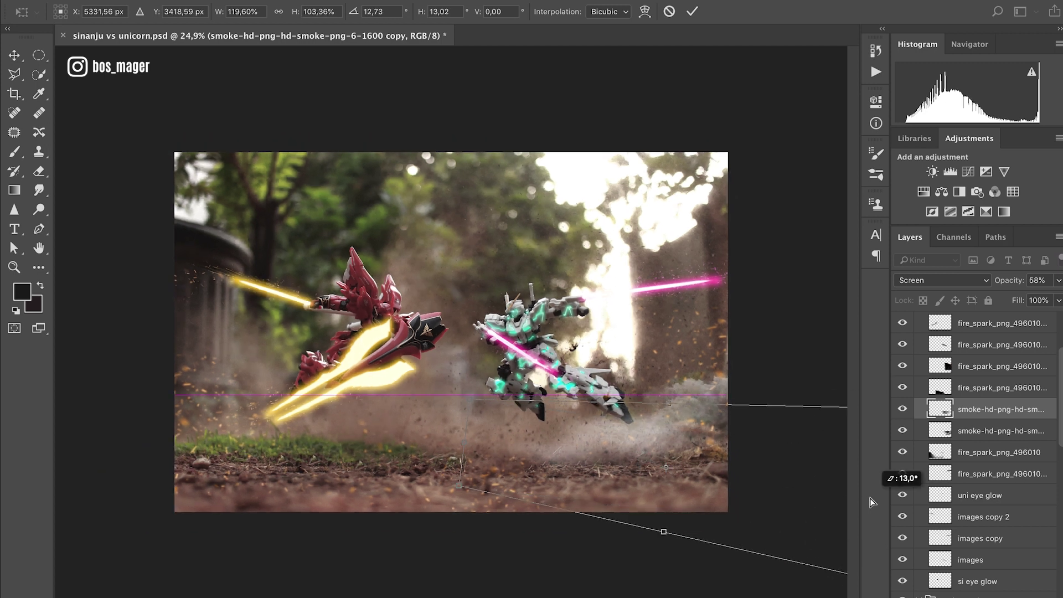
{"action": "key", "text": "Return"}
{"action": "left_click_drag", "start_coordinate": [715, 443], "coordinate": [707, 450]}
{"action": "left_click", "coordinate": [703, 390], "text": "ctrl"}
{"action": "mouse_move", "coordinate": [702, 390]}
{"action": "left_mouse_down"}
{"action": "mouse_move", "coordinate": [696, 399]}
{"action": "mouse_move", "coordinate": [705, 392]}
{"action": "left_mouse_up"}
Duplicate both smoke layers onto Sinanju at the left and flip them horizontally
{"action": "left_click", "coordinate": [992, 409], "text": "shift"}
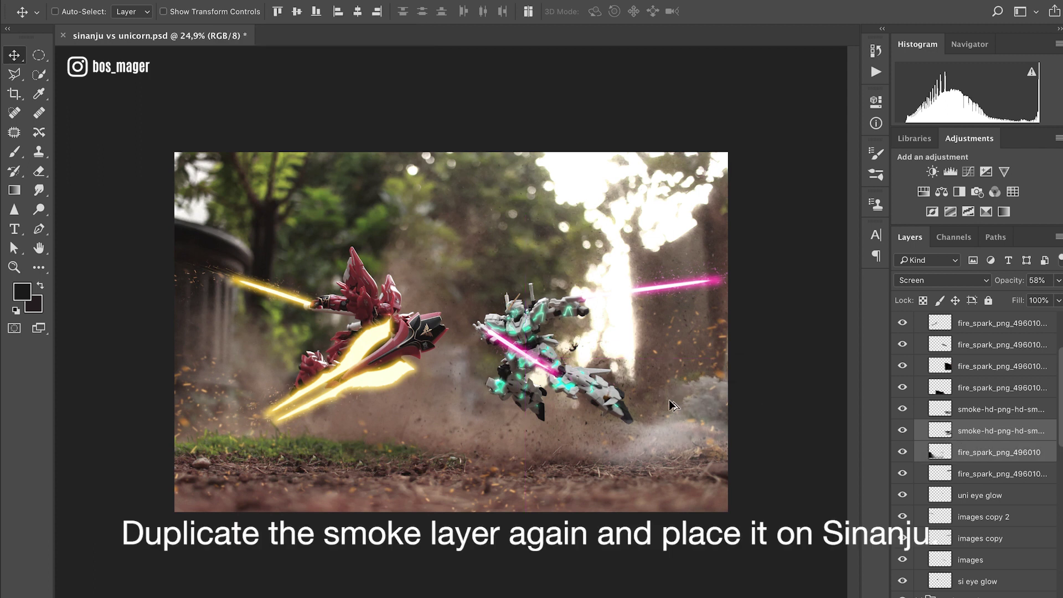
{"action": "left_click_drag", "start_coordinate": [380, 407], "coordinate": [234, 390], "text": "alt"}
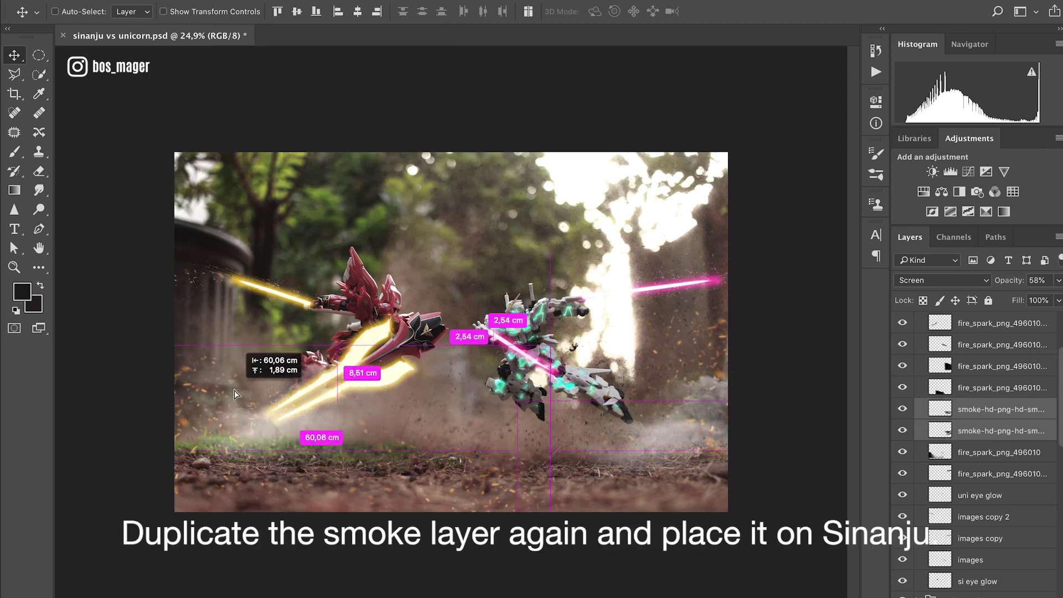
{"action": "key", "text": "super+t"}
{"action": "right_click", "coordinate": [322, 424]}
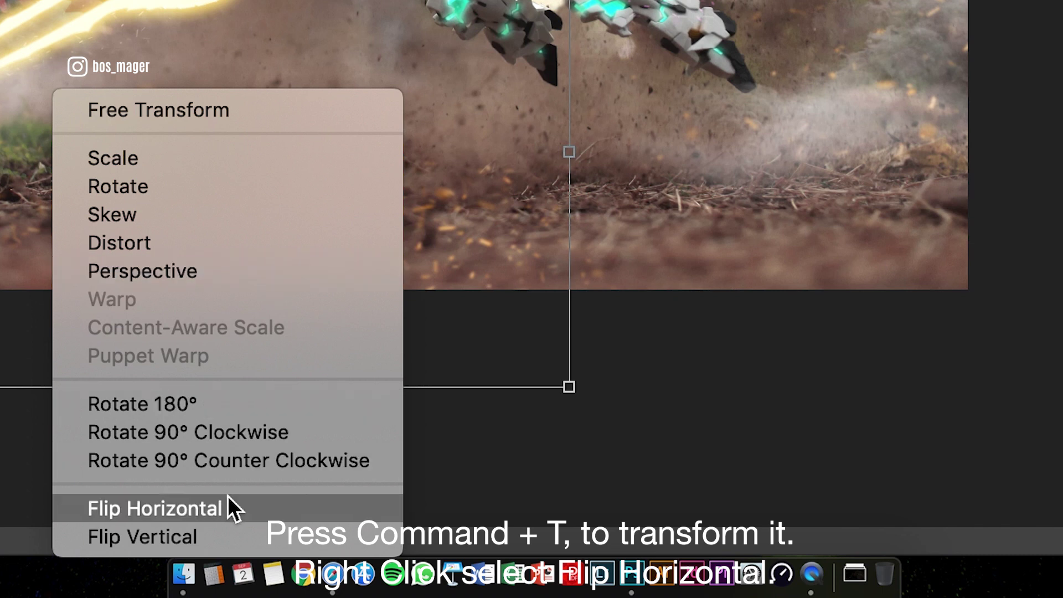
{"action": "left_click", "coordinate": [228, 501]}
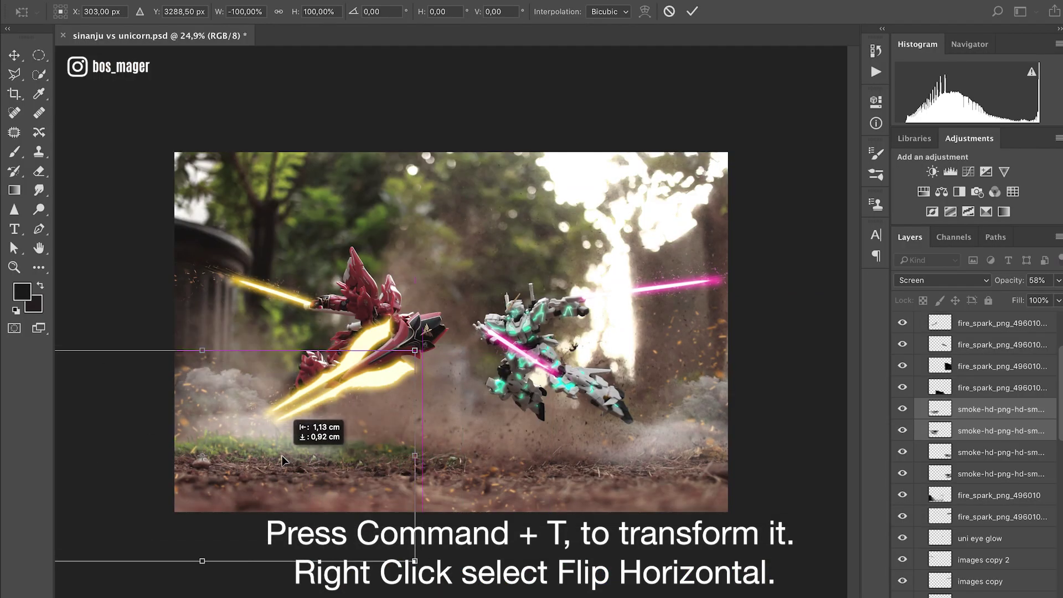
{"action": "key", "text": "Return"}
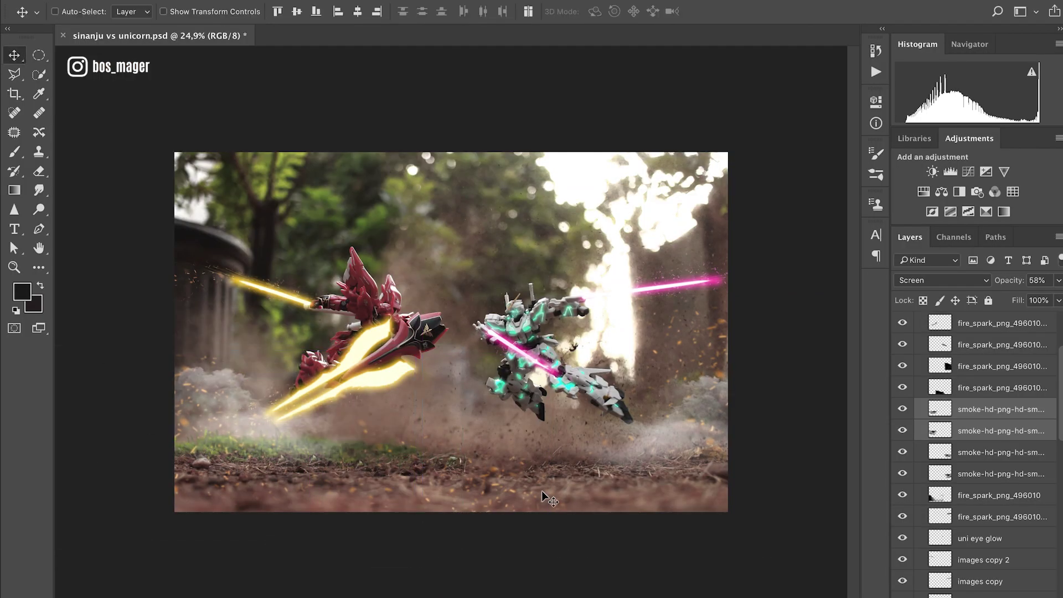
Soften the flipped smoke copies with Gaussian Blurs of 3,7 px and 5,6 px
{"action": "left_click", "coordinate": [973, 437]}
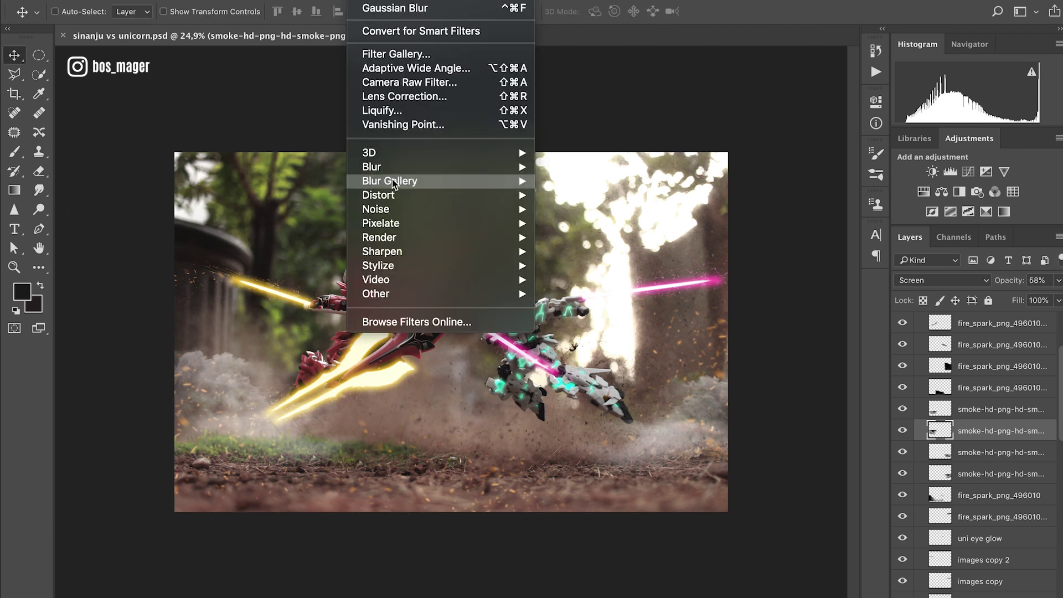
{"action": "left_click", "coordinate": [531, 348]}
{"action": "type", "text": "3,7"}
{"action": "left_click", "coordinate": [943, 131]}
{"action": "right_click", "coordinate": [712, 374]}
{"action": "left_click", "coordinate": [764, 396]}
{"action": "left_click", "coordinate": [421, 2]}
{"action": "left_click", "coordinate": [587, 224]}
{"action": "left_click_drag", "start_coordinate": [789, 330], "coordinate": [798, 330]}
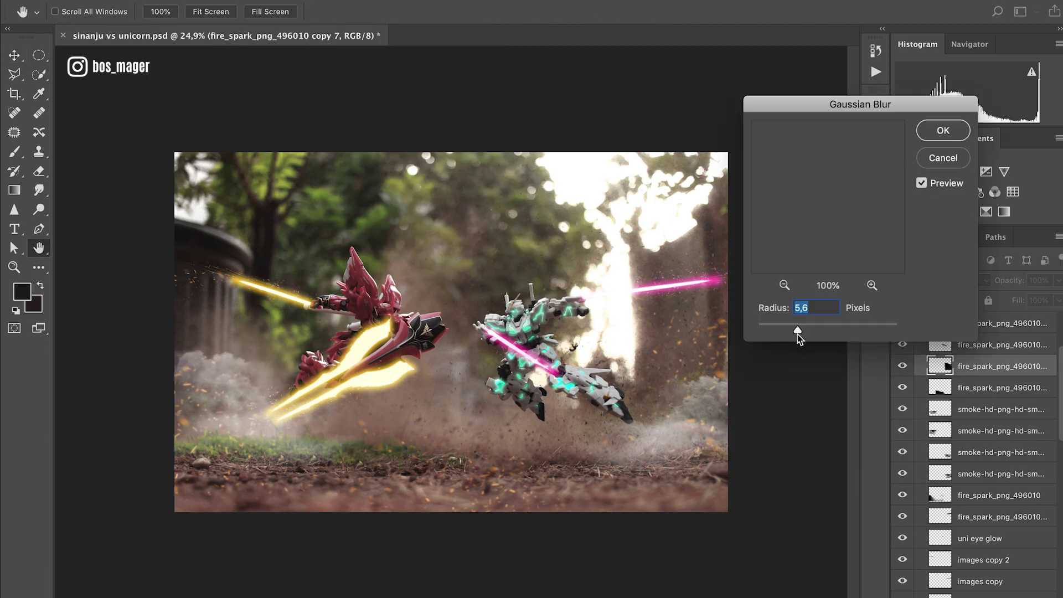
{"action": "key", "text": "Return"}
Make more smoke copies and lay them out along the ground to the right
{"action": "key", "text": "v"}
{"action": "left_click_drag", "start_coordinate": [231, 368], "coordinate": [188, 355]}
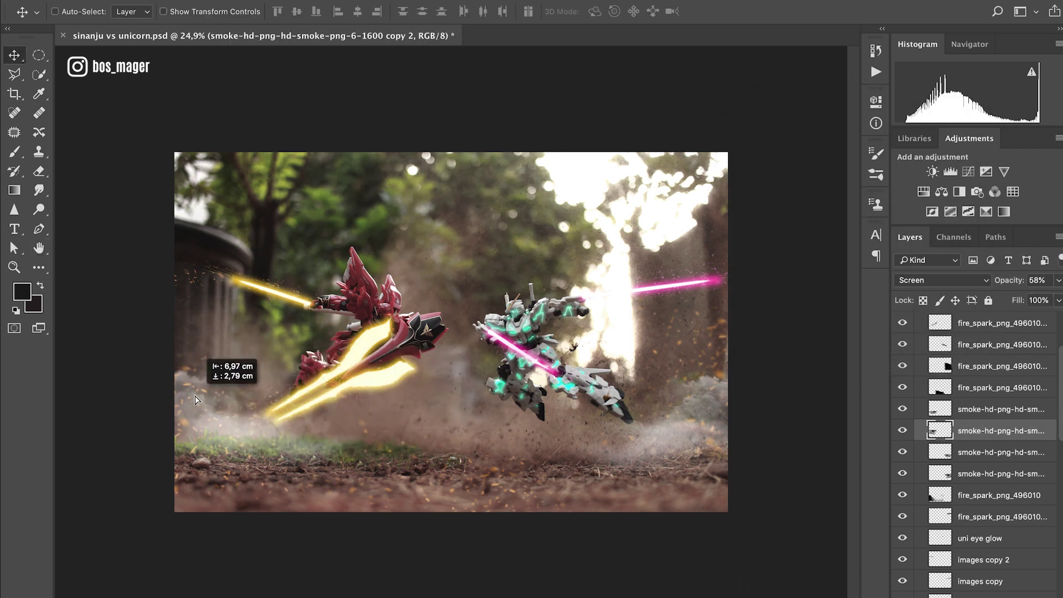
{"action": "left_click", "coordinate": [255, 432], "text": "ctrl"}
{"action": "mouse_move", "coordinate": [254, 431]}
{"action": "left_mouse_down"}
{"action": "mouse_move", "coordinate": [495, 446]}
{"action": "mouse_move", "coordinate": [482, 433]}
{"action": "left_mouse_up"}
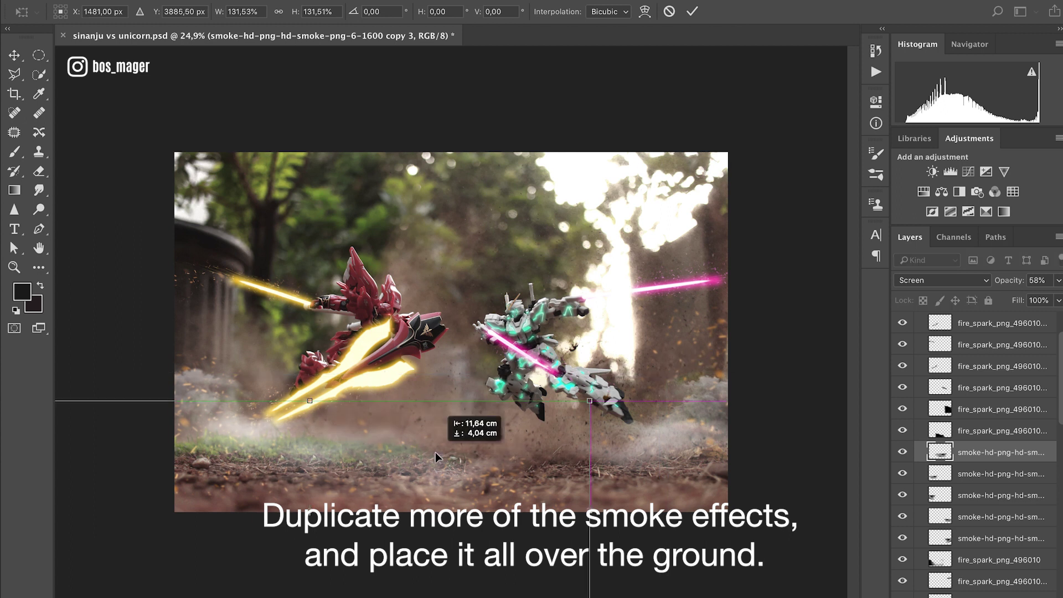
{"action": "key", "text": "ctrl+j"}
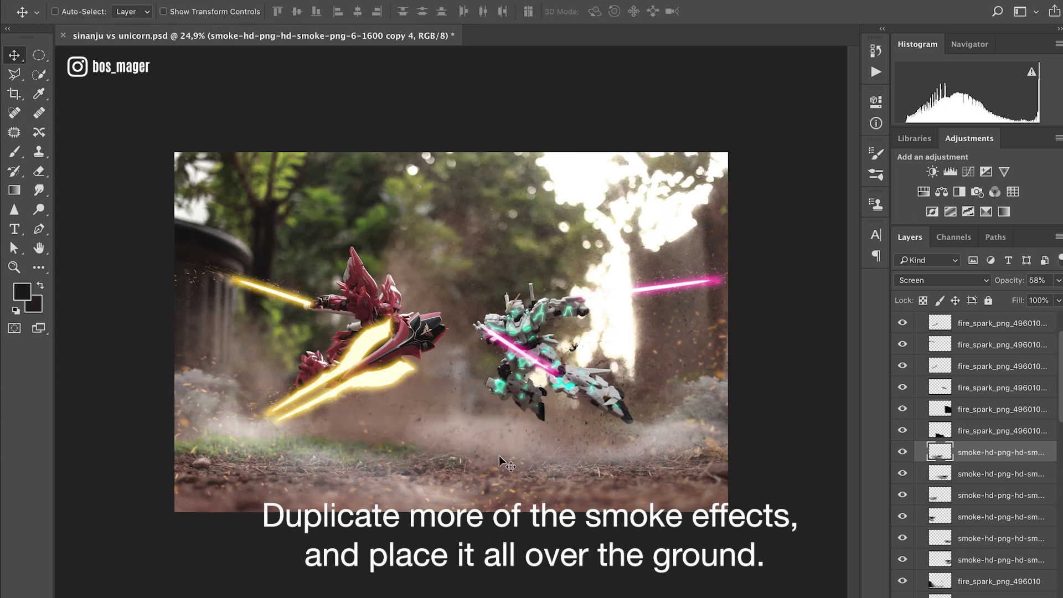
{"action": "key", "text": "ctrl+t"}
{"action": "mouse_move", "coordinate": [500, 455]}
{"action": "left_mouse_down"}
{"action": "mouse_move", "coordinate": [418, 477]}
{"action": "mouse_move", "coordinate": [432, 490]}
{"action": "left_mouse_up"}
{"action": "key", "text": "Return"}
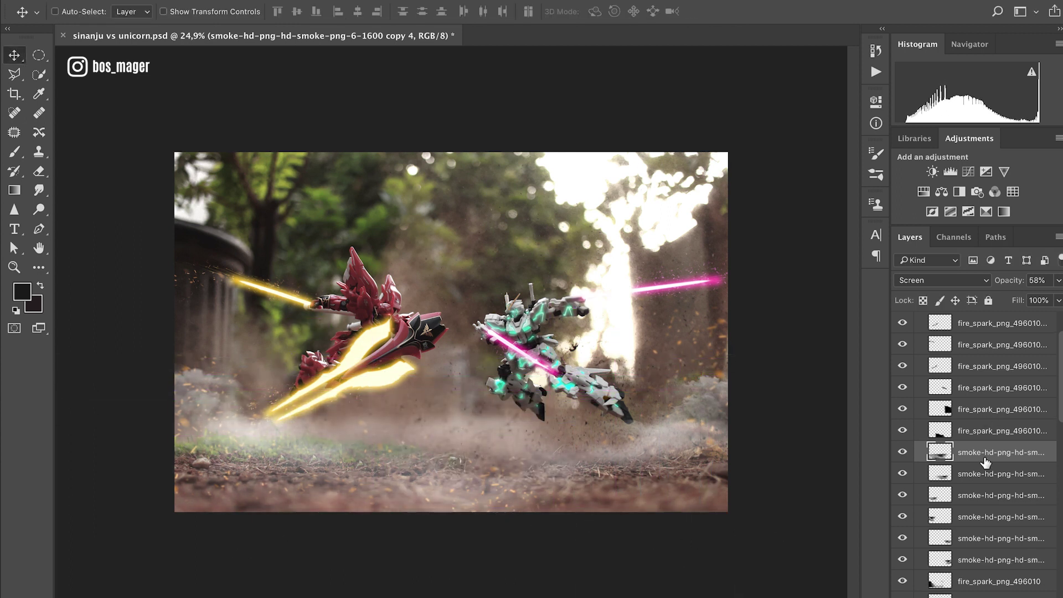
Stack the smoke layers below the mech layers and spread copies 2 and 3 across the ground
{"action": "left_click", "coordinate": [973, 553], "text": "shift"}
{"action": "left_click_drag", "start_coordinate": [973, 553], "coordinate": [964, 555]}
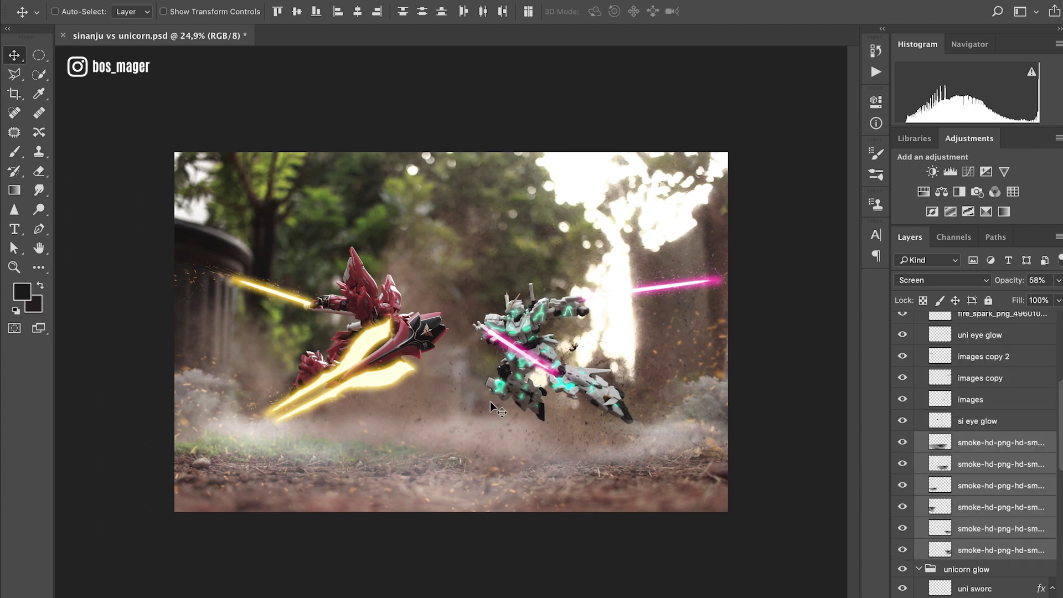
{"action": "left_click", "coordinate": [432, 461], "text": "ctrl"}
{"action": "left_click_drag", "start_coordinate": [445, 449], "coordinate": [215, 438]}
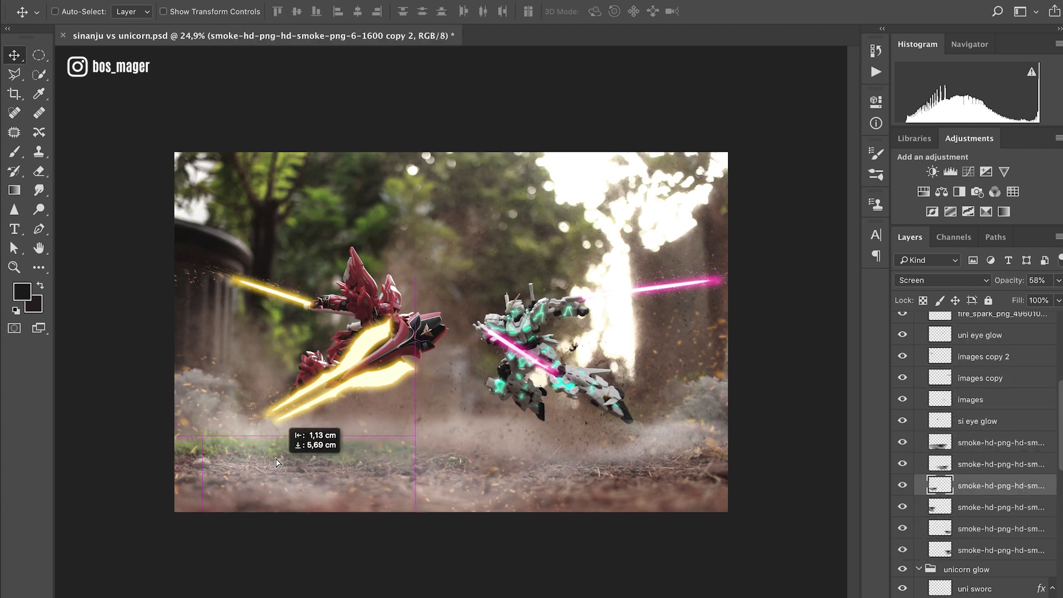
{"action": "left_click", "coordinate": [557, 458], "text": "ctrl"}
{"action": "left_click_drag", "start_coordinate": [558, 458], "coordinate": [489, 468]}
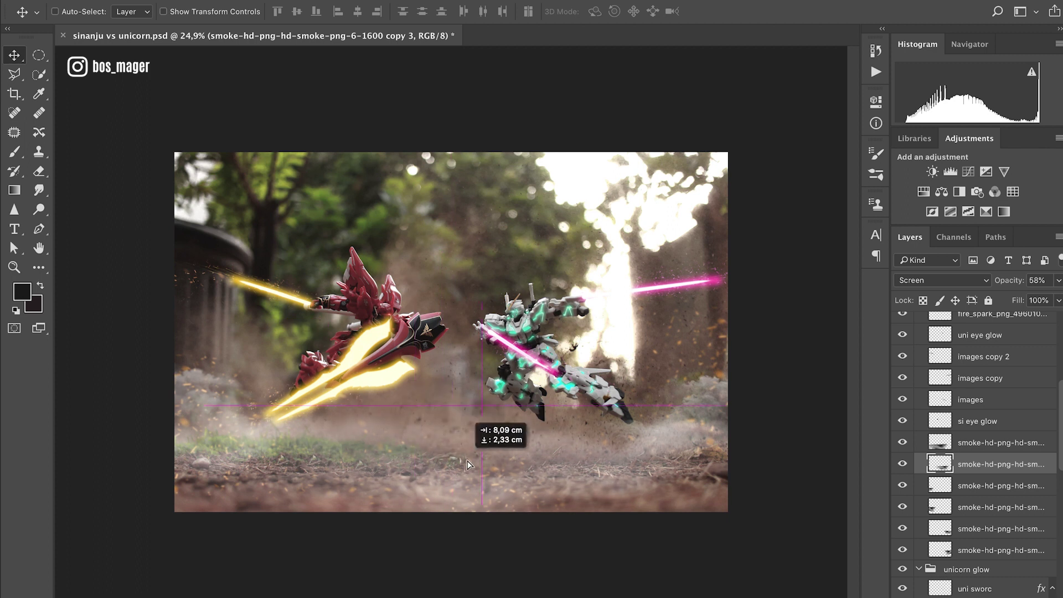
{"action": "scroll", "coordinate": [438, 320], "scroll_direction": "up", "scroll_amount": 3}
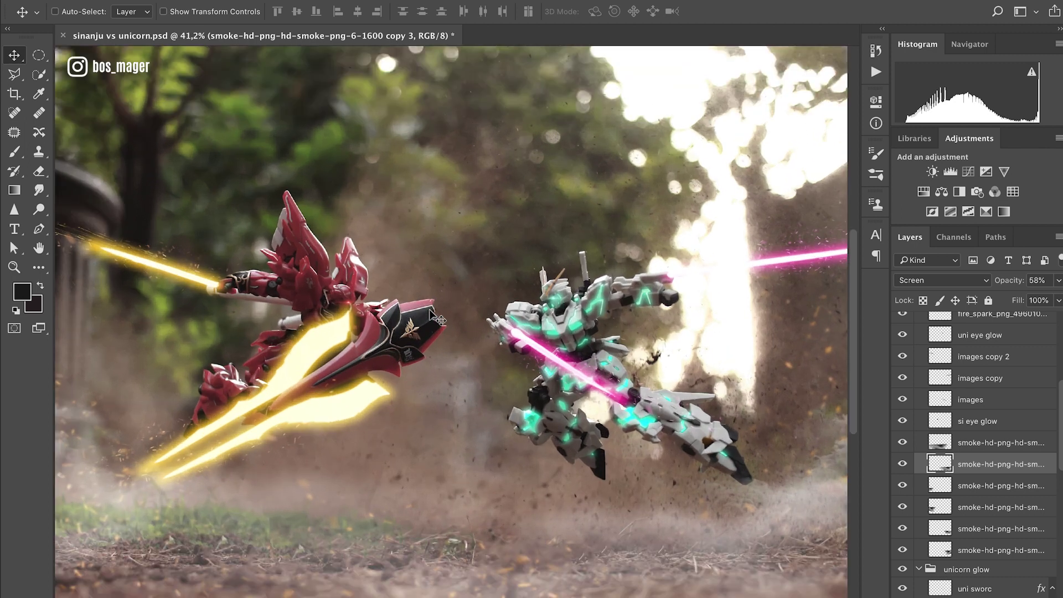
{"action": "scroll", "coordinate": [975, 443], "scroll_direction": "down", "scroll_amount": 5}
Collapse the efx group and lower the Vibrance 1 adjustment from -48 to about -65
{"action": "scroll", "coordinate": [974, 443], "scroll_direction": "up", "scroll_amount": 10}
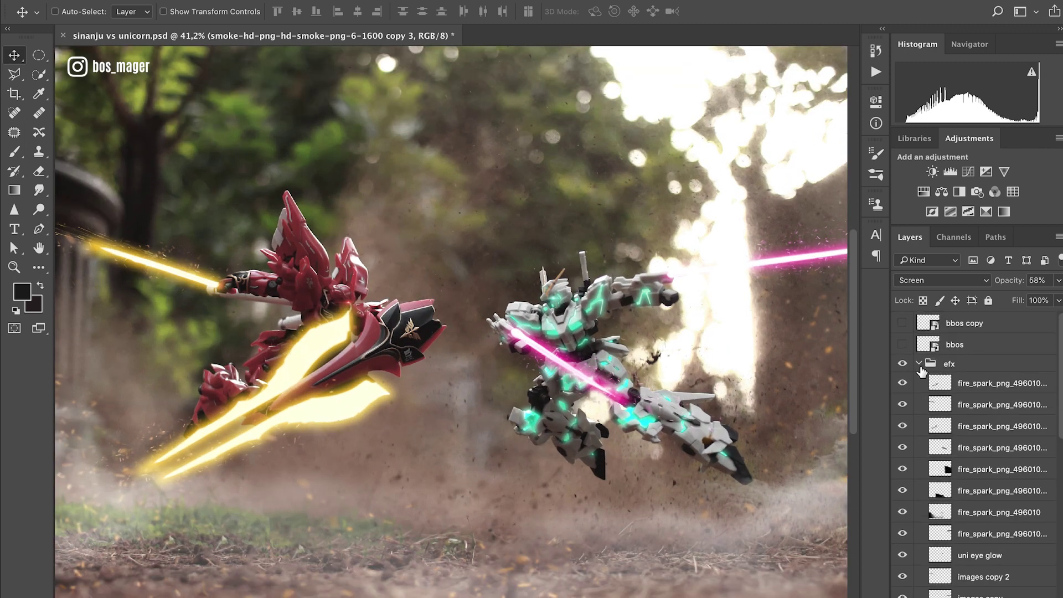
{"action": "left_click", "coordinate": [919, 363]}
{"action": "left_click", "coordinate": [929, 580]}
{"action": "left_click_drag", "start_coordinate": [743, 157], "coordinate": [732, 159]}
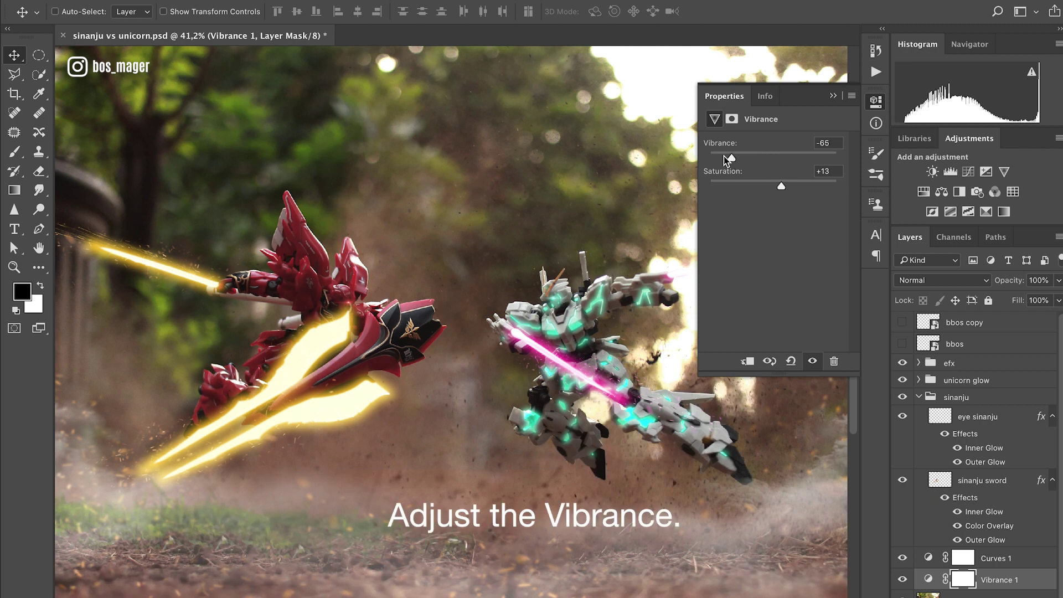
{"action": "left_click_drag", "start_coordinate": [723, 159], "coordinate": [719, 159]}
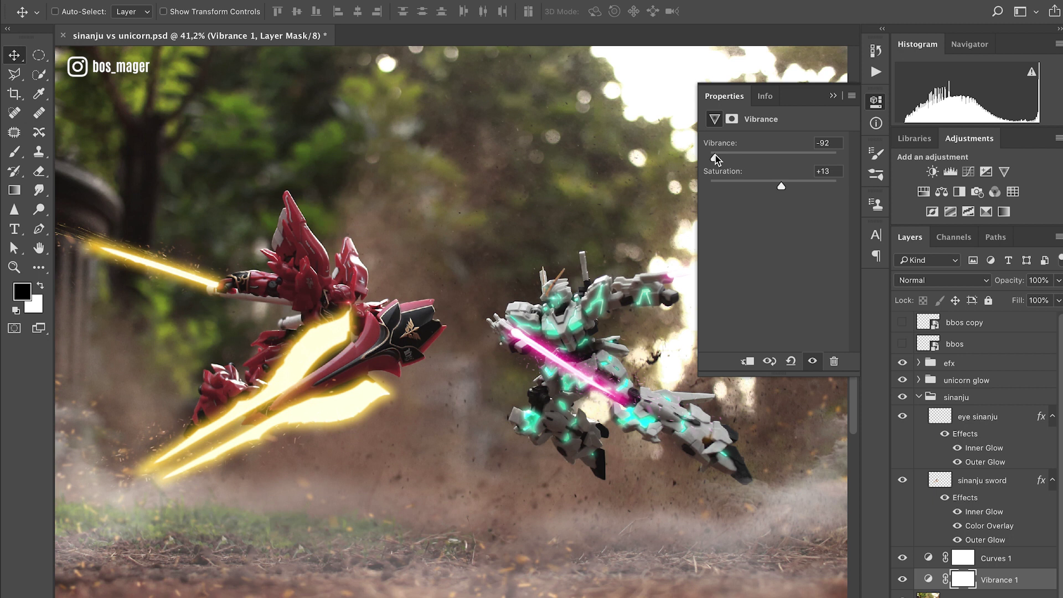
{"action": "left_click", "coordinate": [832, 96]}
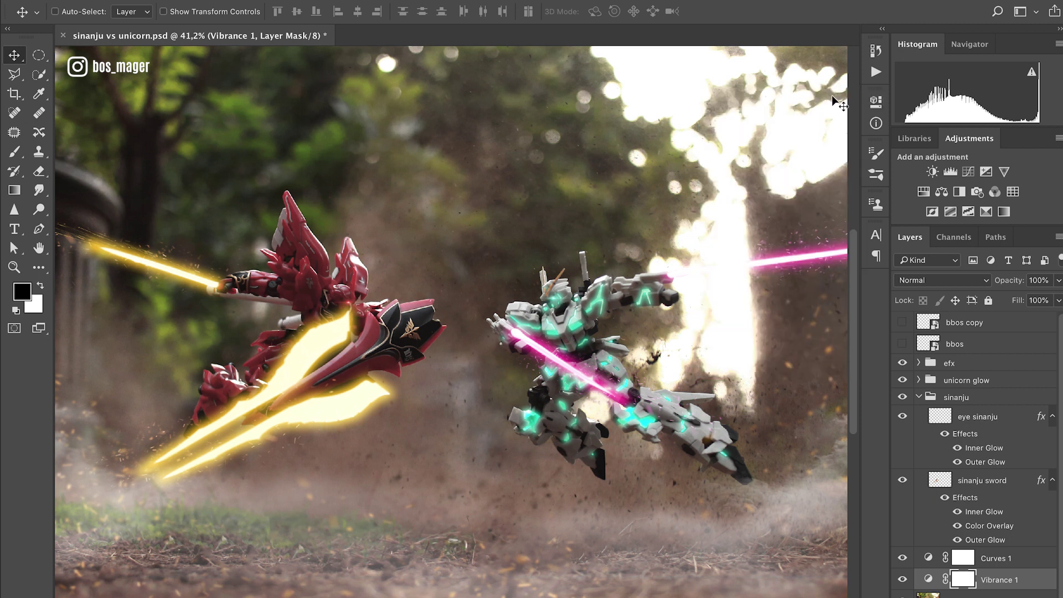
Bring the Downloads folder into view to reach the fireball image
{"action": "scroll", "coordinate": [617, 267], "scroll_direction": "down", "scroll_amount": 1}
{"action": "scroll", "coordinate": [618, 267], "scroll_direction": "down", "scroll_amount": 1}
{"action": "scroll", "coordinate": [617, 267], "scroll_direction": "down", "scroll_amount": 1}
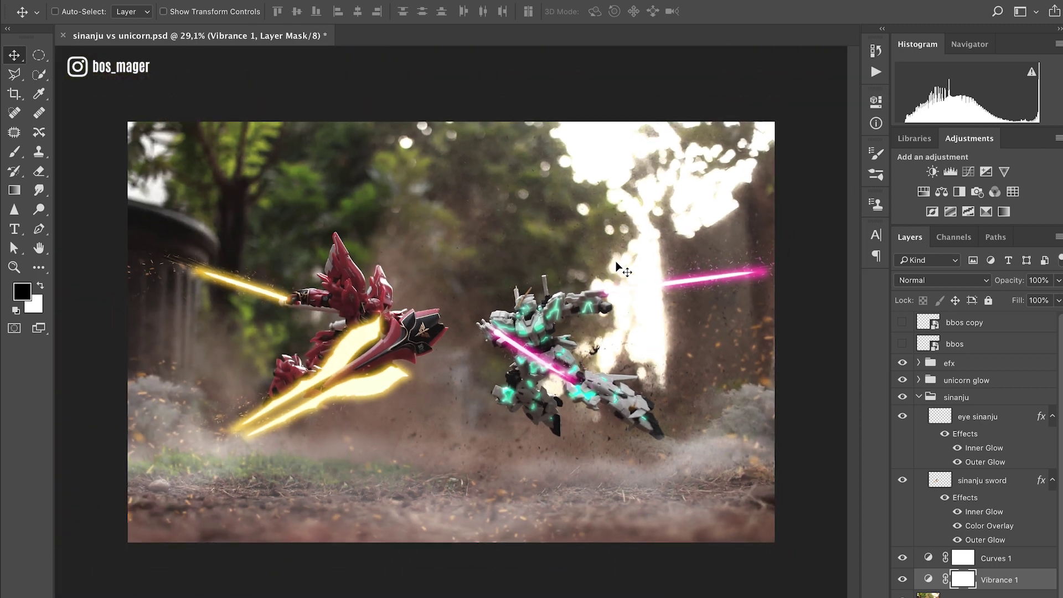
{"action": "scroll", "coordinate": [618, 267], "scroll_direction": "down", "scroll_amount": 1}
{"action": "scroll", "coordinate": [553, 336], "scroll_direction": "up", "scroll_amount": 1}
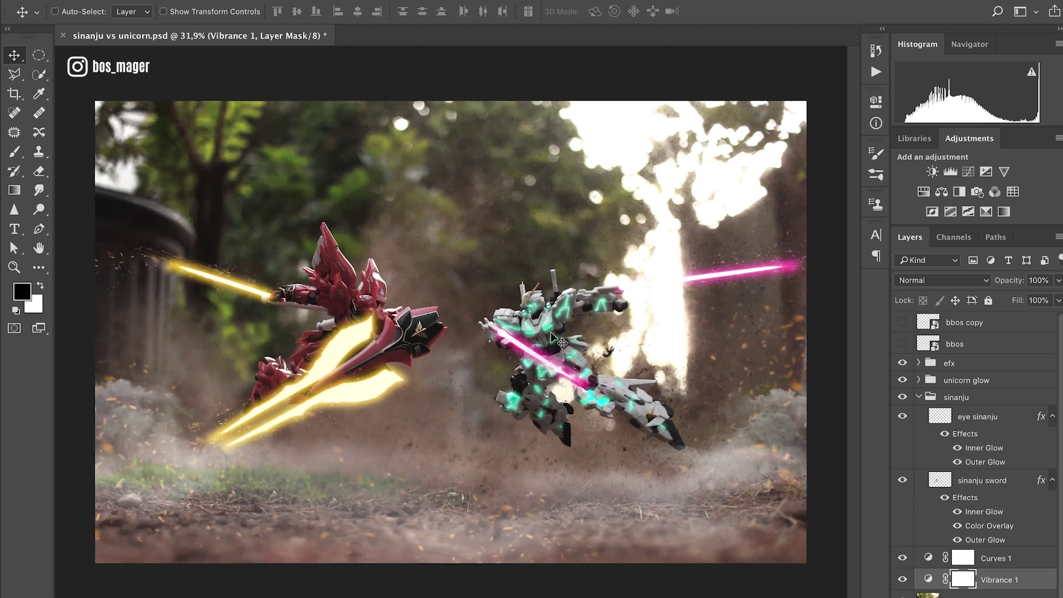
{"action": "scroll", "coordinate": [553, 336], "scroll_direction": "up", "scroll_amount": 1}
{"action": "scroll", "coordinate": [559, 363], "scroll_direction": "down", "scroll_amount": 2}
{"action": "scroll", "coordinate": [561, 368], "scroll_direction": "down", "scroll_amount": 1}
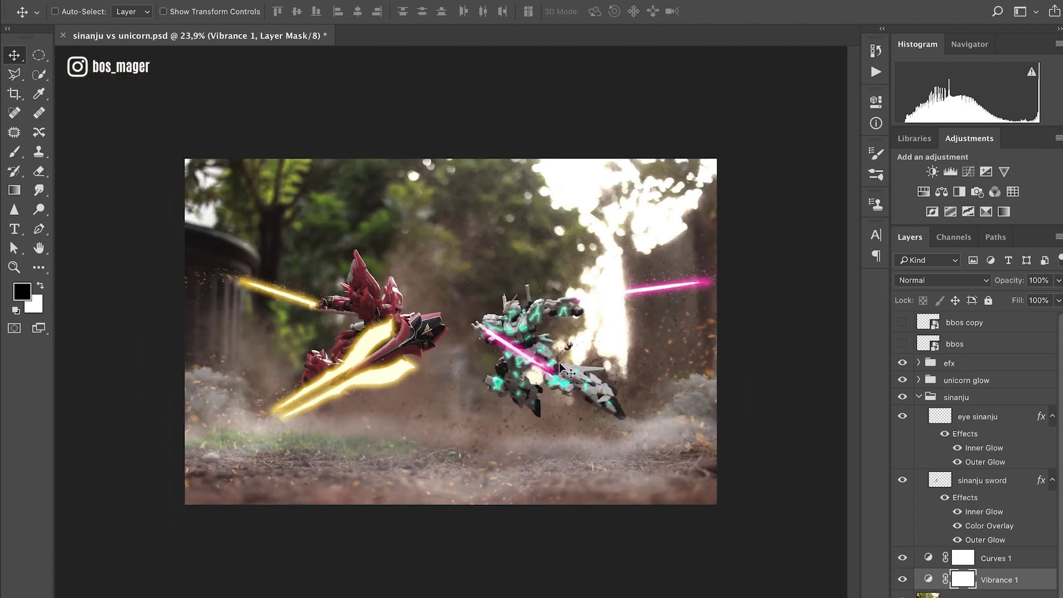
{"action": "scroll", "coordinate": [561, 367], "scroll_direction": "up", "scroll_amount": 2}
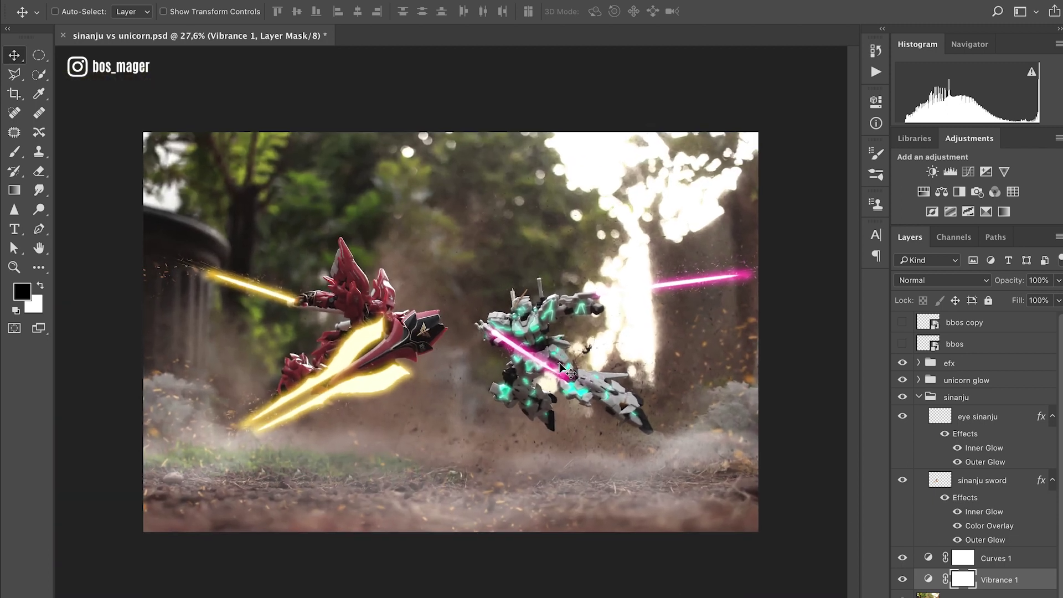
{"action": "key", "text": "ctrl+Up"}
{"action": "left_click", "coordinate": [268, 247]}
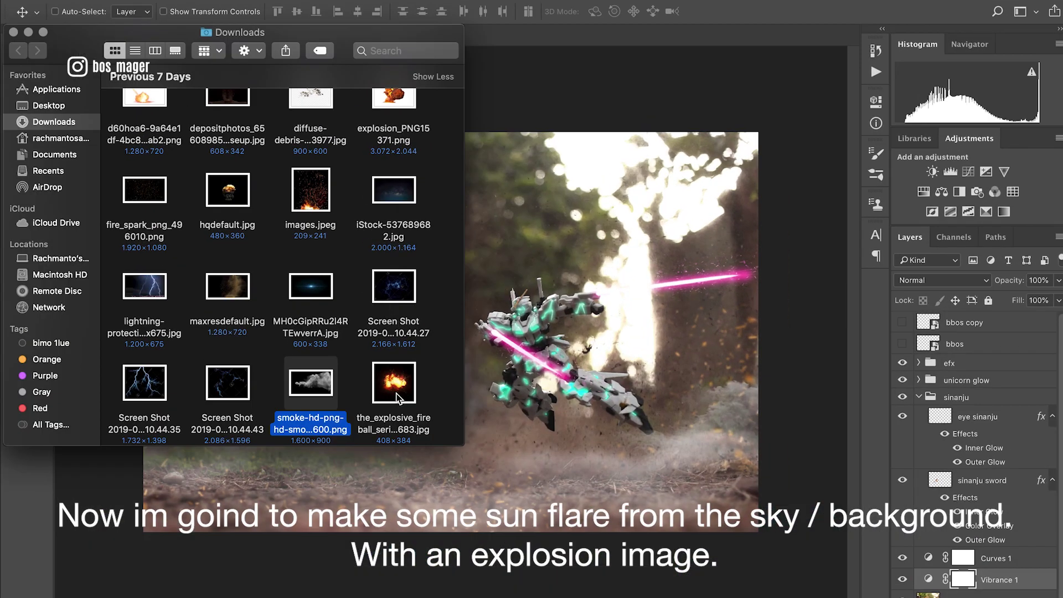
Place the explosive fireball image and enlarge it to about 183% over the Unicorn
{"action": "left_click_drag", "start_coordinate": [394, 382], "coordinate": [536, 282]}
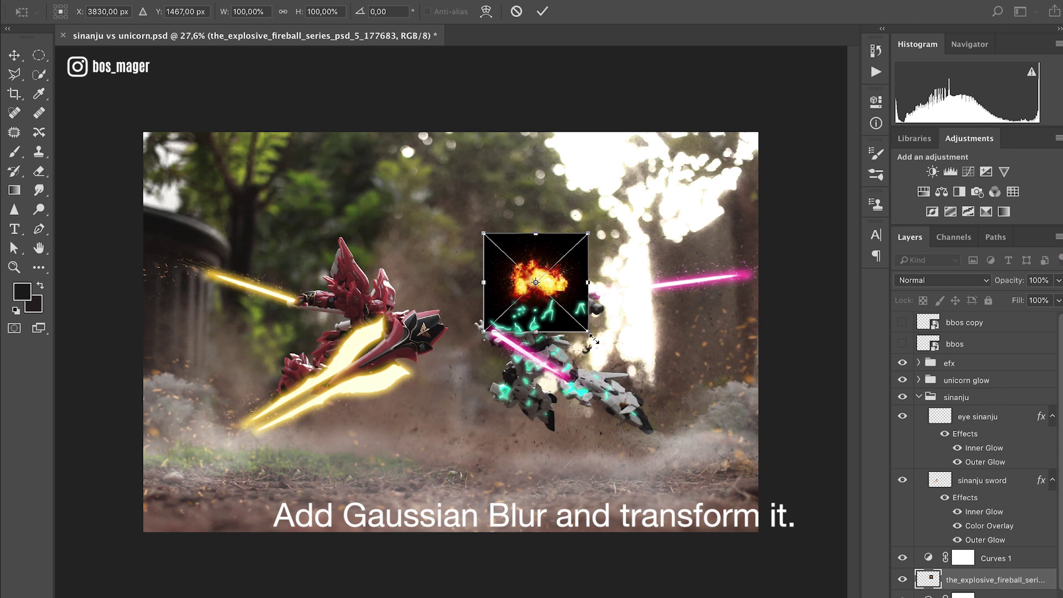
{"action": "left_click_drag", "start_coordinate": [591, 336], "coordinate": [631, 372]}
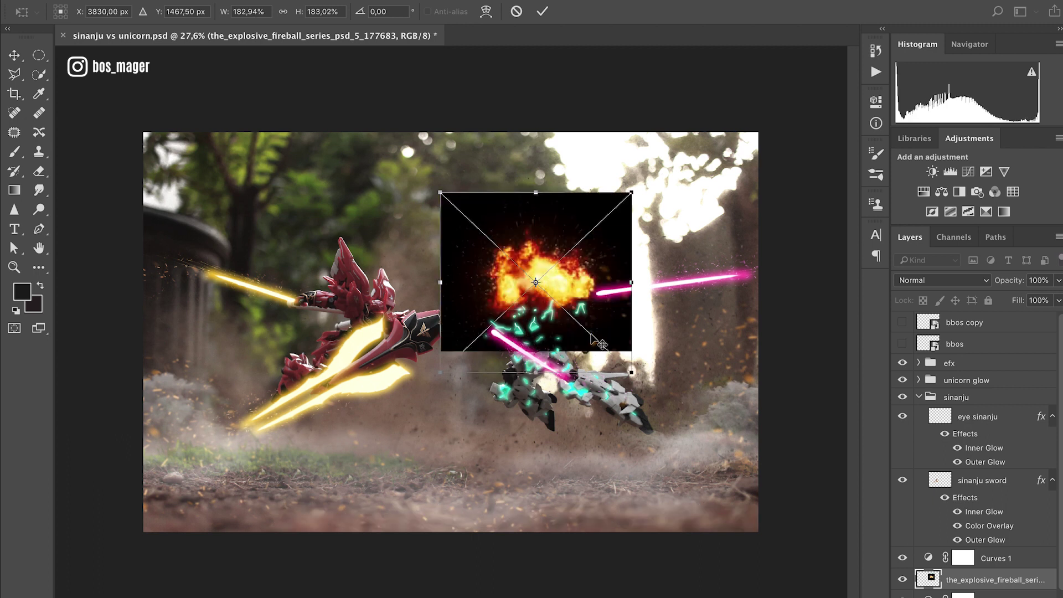
{"action": "key", "text": "Return"}
{"action": "left_click", "coordinate": [368, 1]}
{"action": "mouse_move", "coordinate": [372, 166]}
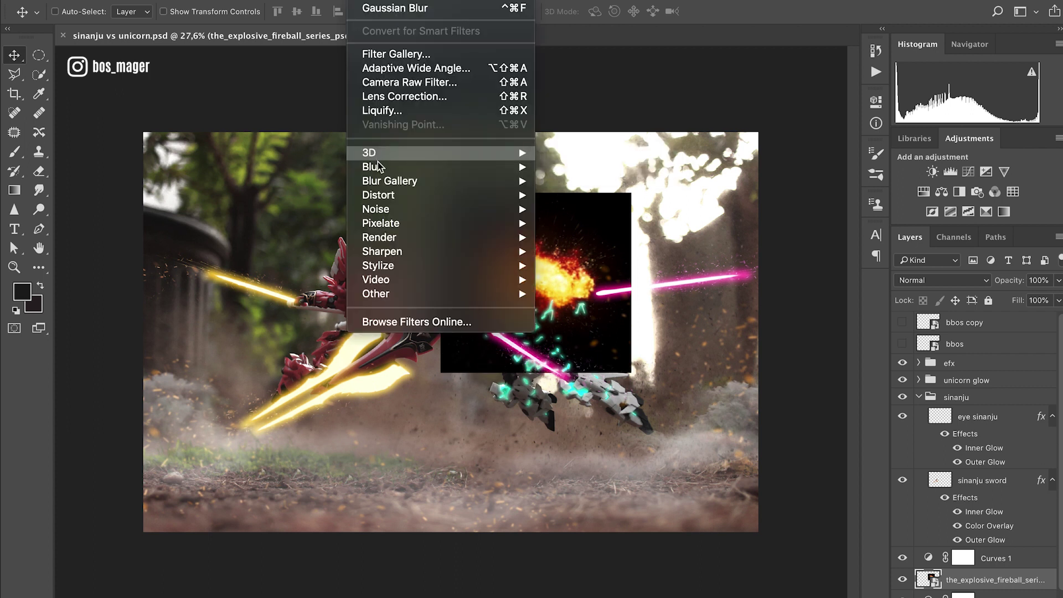
Apply a Gaussian Blur of radius 67,8 pixels to the fireball layer
{"action": "left_click", "coordinate": [598, 221]}
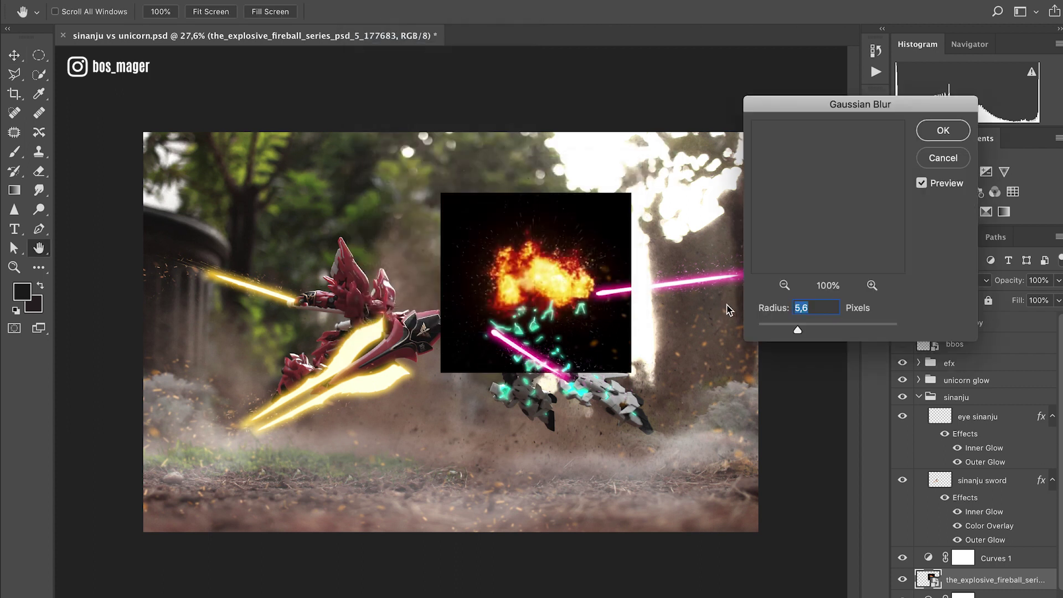
{"action": "left_click", "coordinate": [833, 330]}
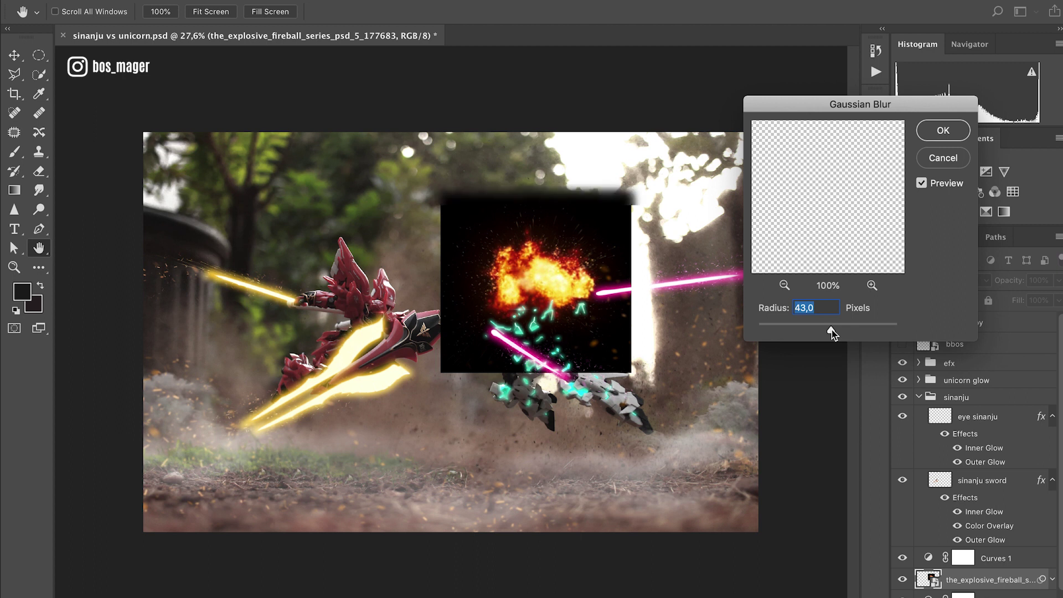
{"action": "left_click_drag", "start_coordinate": [841, 331], "coordinate": [855, 331]}
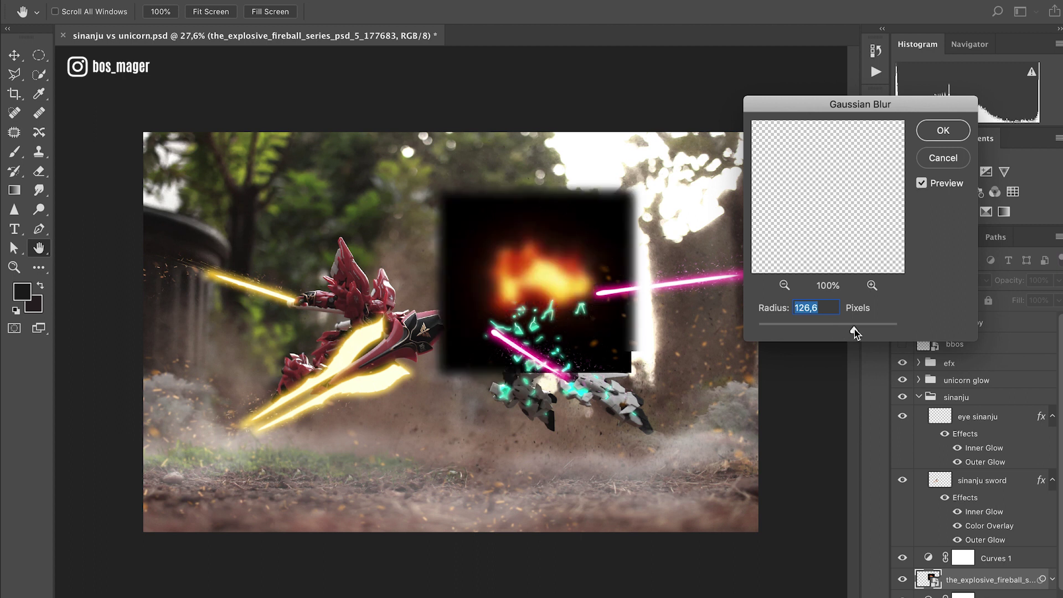
{"action": "left_click", "coordinate": [922, 181]}
{"action": "left_click_drag", "start_coordinate": [843, 331], "coordinate": [840, 331]}
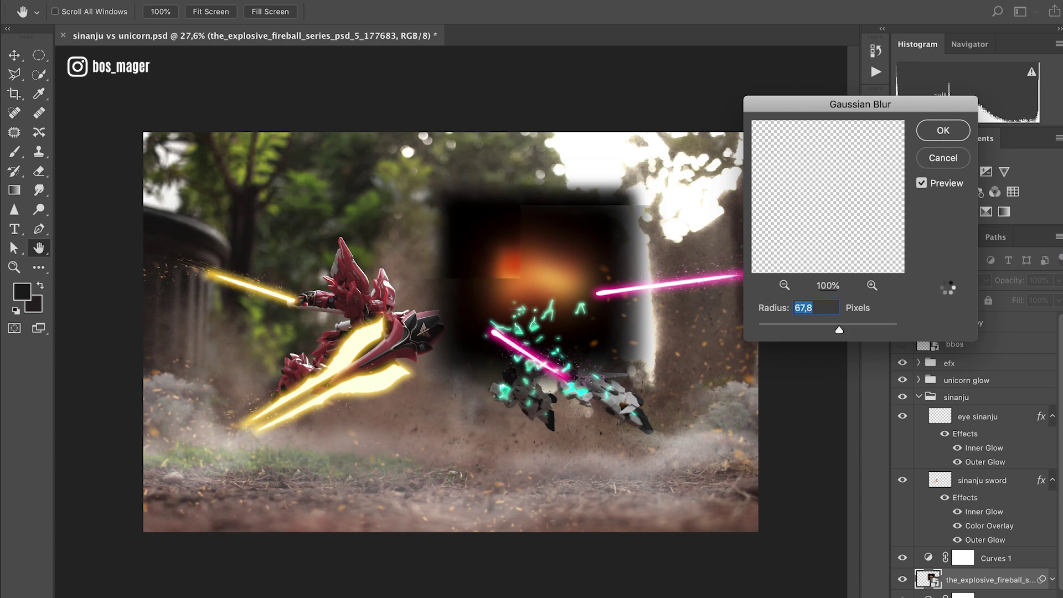
{"action": "key", "text": "Return"}
{"action": "left_click", "coordinate": [946, 281]}
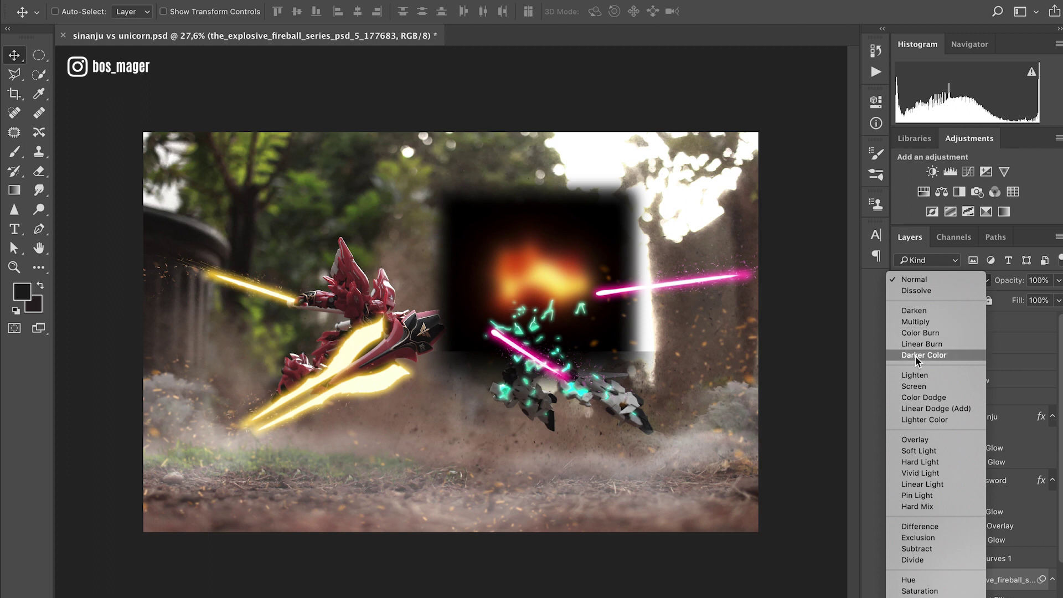
Set the fireball to Screen, nudge it toward the bright area, and stack it above efx
{"action": "left_click", "coordinate": [913, 386]}
{"action": "left_click_drag", "start_coordinate": [607, 243], "coordinate": [623, 218]}
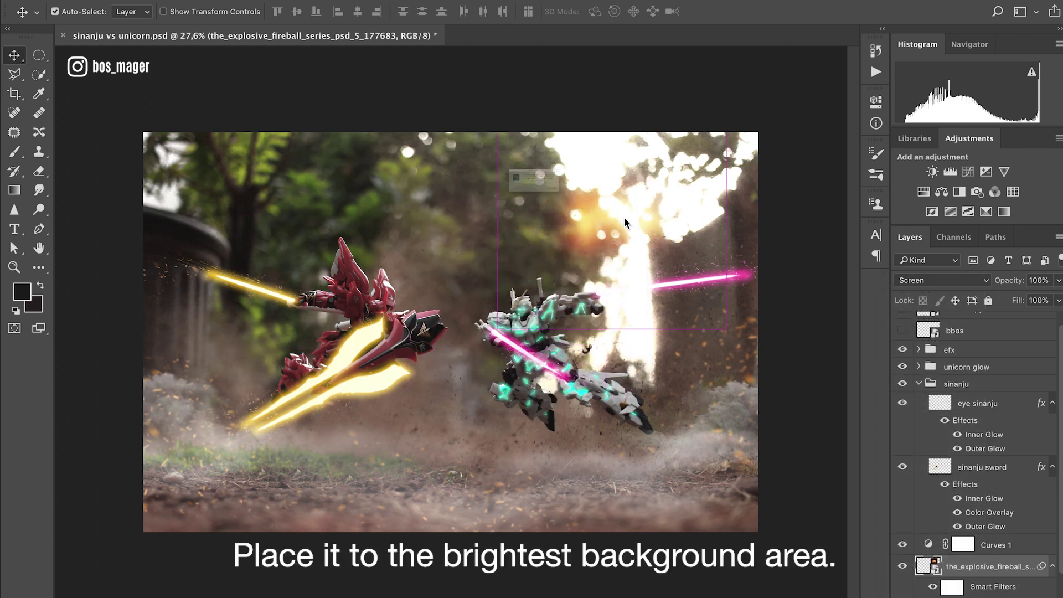
{"action": "key", "text": "ctrl+t"}
{"action": "right_click", "coordinate": [953, 566]}
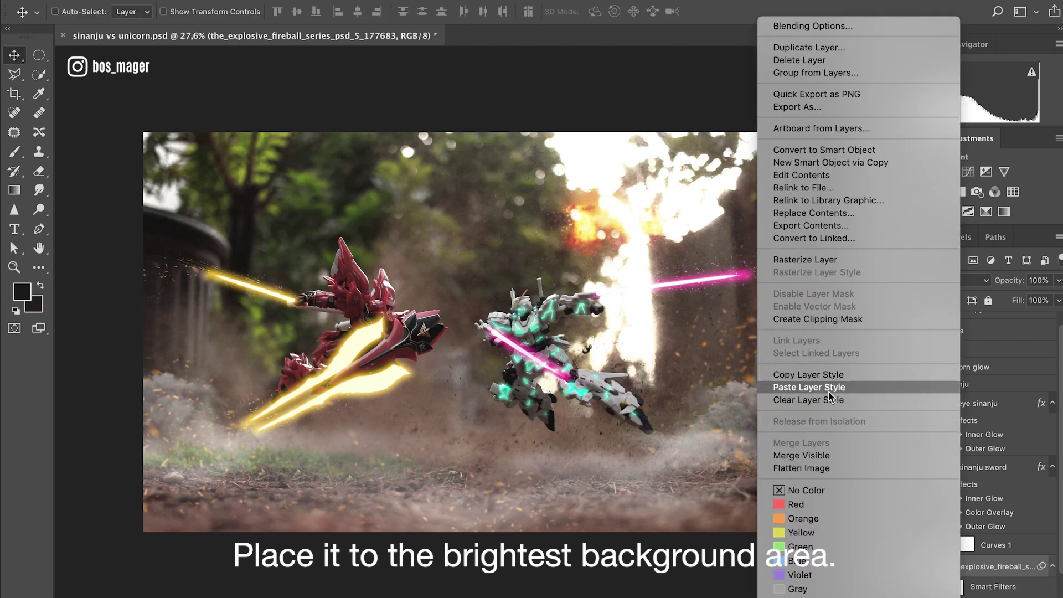
{"action": "left_click_drag", "start_coordinate": [952, 566], "coordinate": [953, 352]}
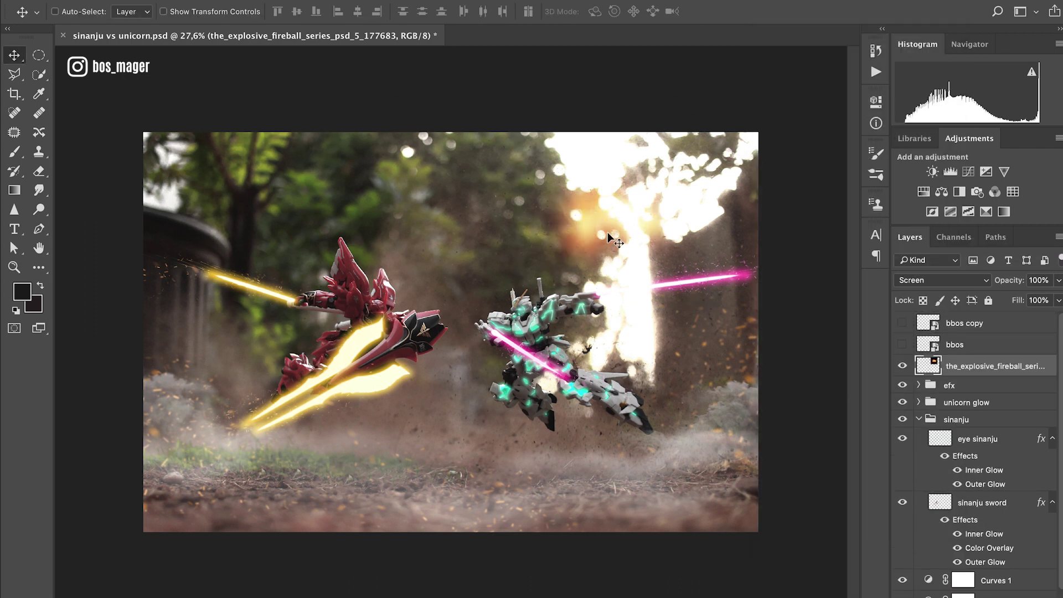
Scale, flip and rotate the fireball glow about 21° at roughly 127% over the brightest background
{"action": "key", "text": "ctrl+t"}
{"action": "left_click_drag", "start_coordinate": [728, 328], "coordinate": [809, 382]}
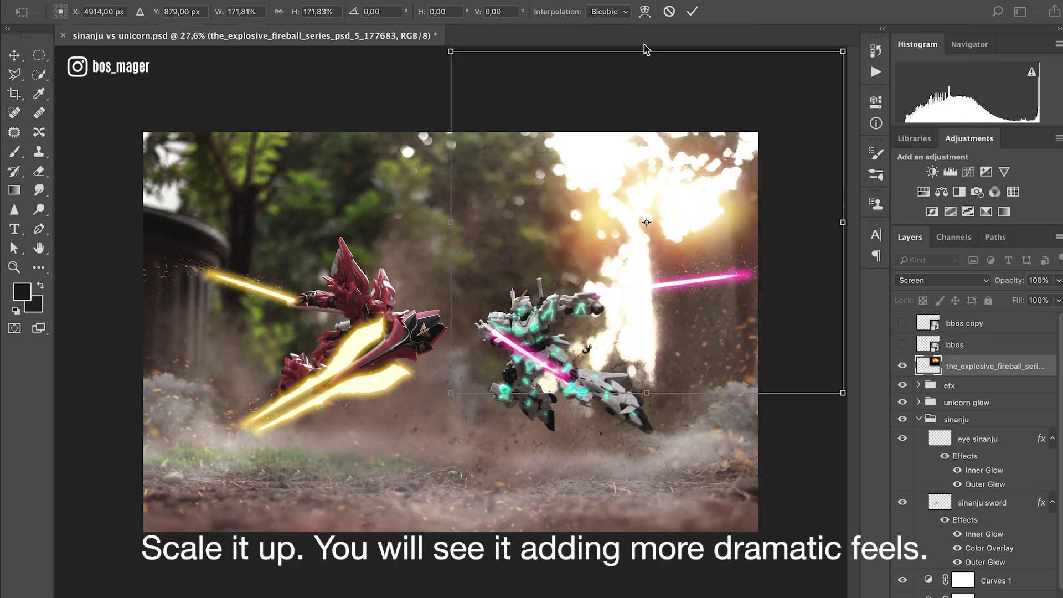
{"action": "left_click_drag", "start_coordinate": [525, 39], "coordinate": [772, 361]}
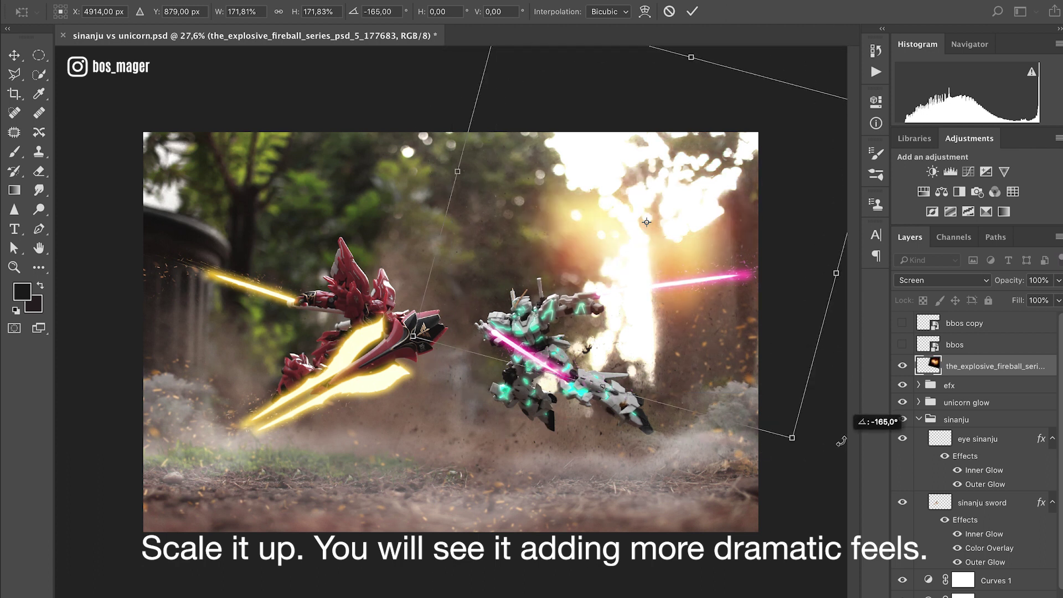
{"action": "left_click_drag", "start_coordinate": [683, 231], "coordinate": [394, 370]}
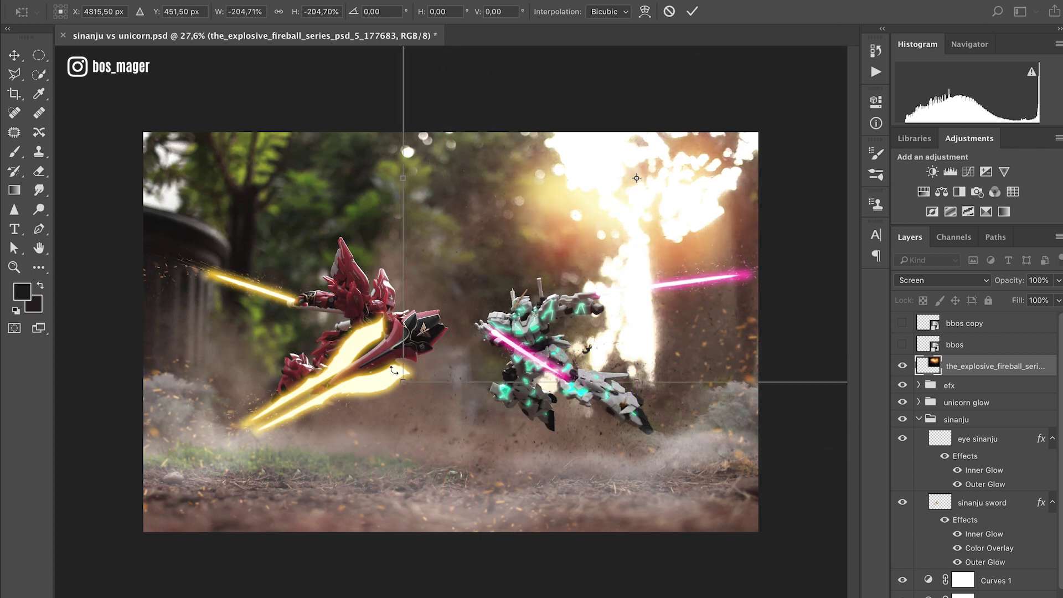
{"action": "key", "text": "Return"}
{"action": "key", "text": "ctrl+t"}
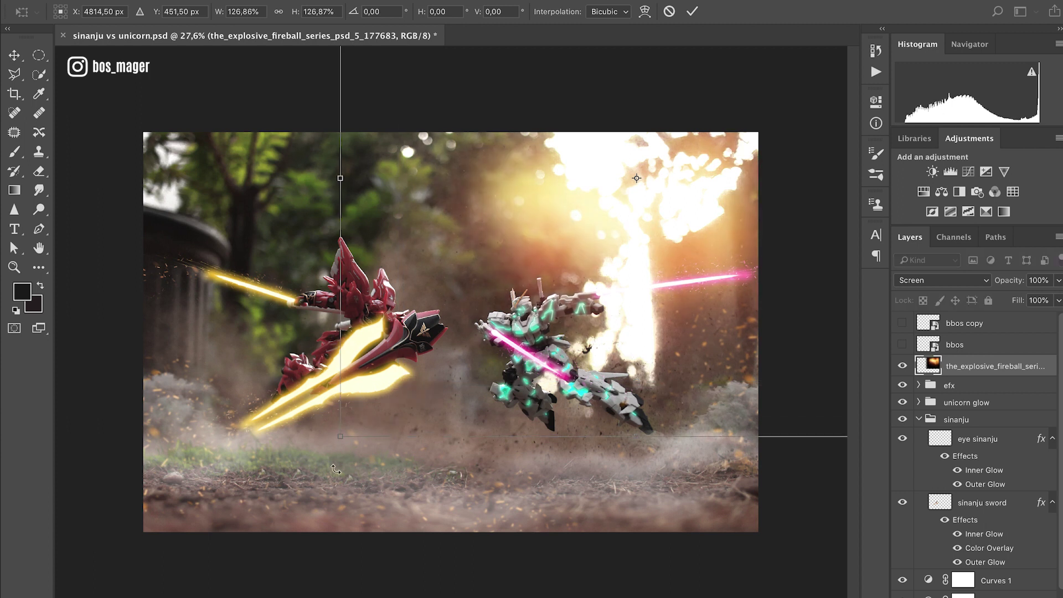
{"action": "left_click_drag", "start_coordinate": [288, 321], "coordinate": [689, 303]}
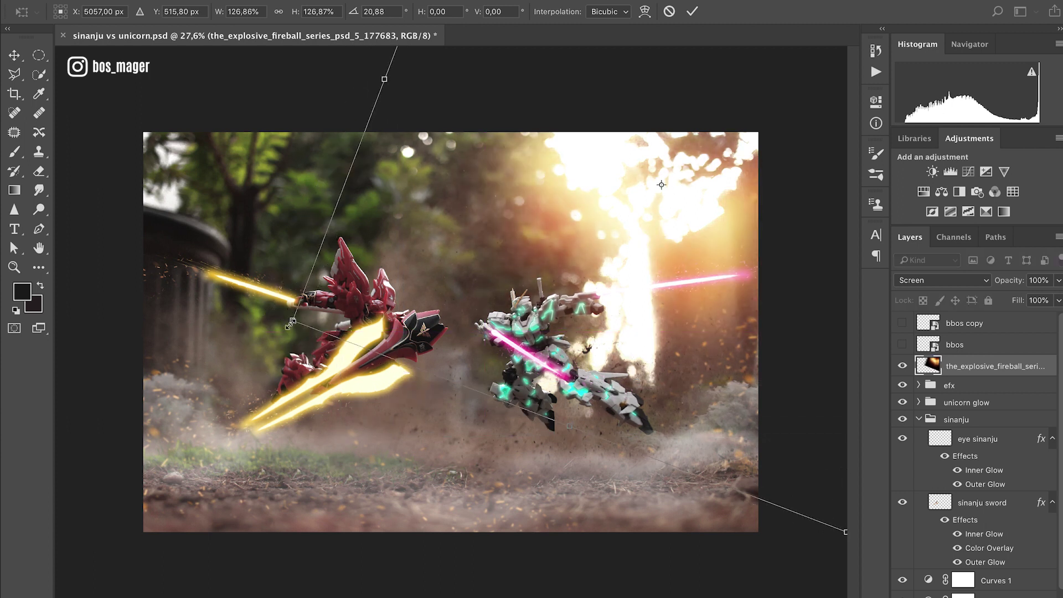
{"action": "left_click_drag", "start_coordinate": [288, 326], "coordinate": [234, 318]}
{"action": "key", "text": "Return"}
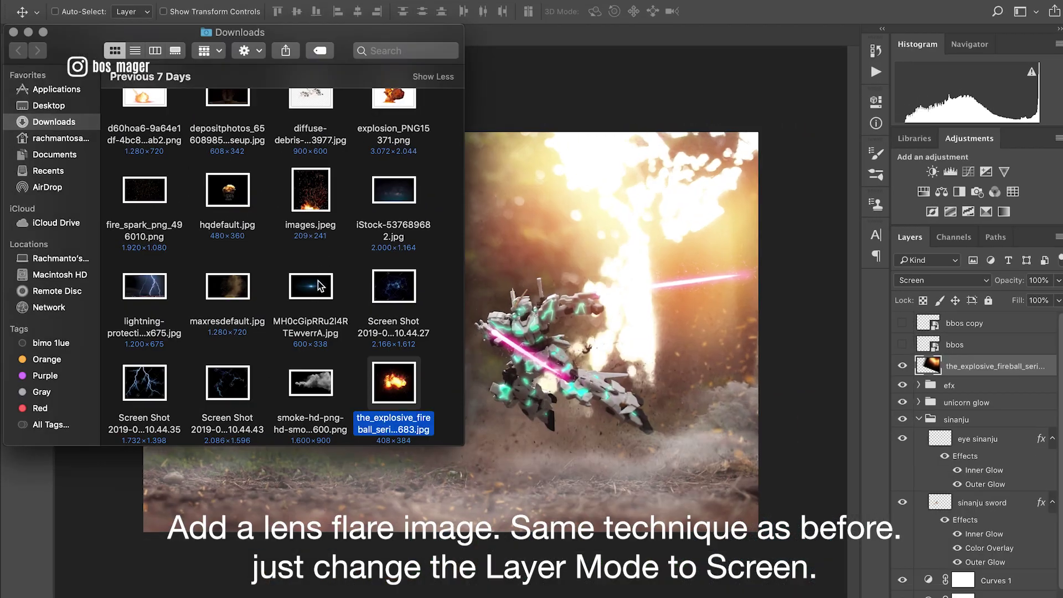
Place the lens flare image, enlarge it over the upper image, and set it to Screen
{"action": "left_click_drag", "start_coordinate": [272, 255], "coordinate": [532, 232]}
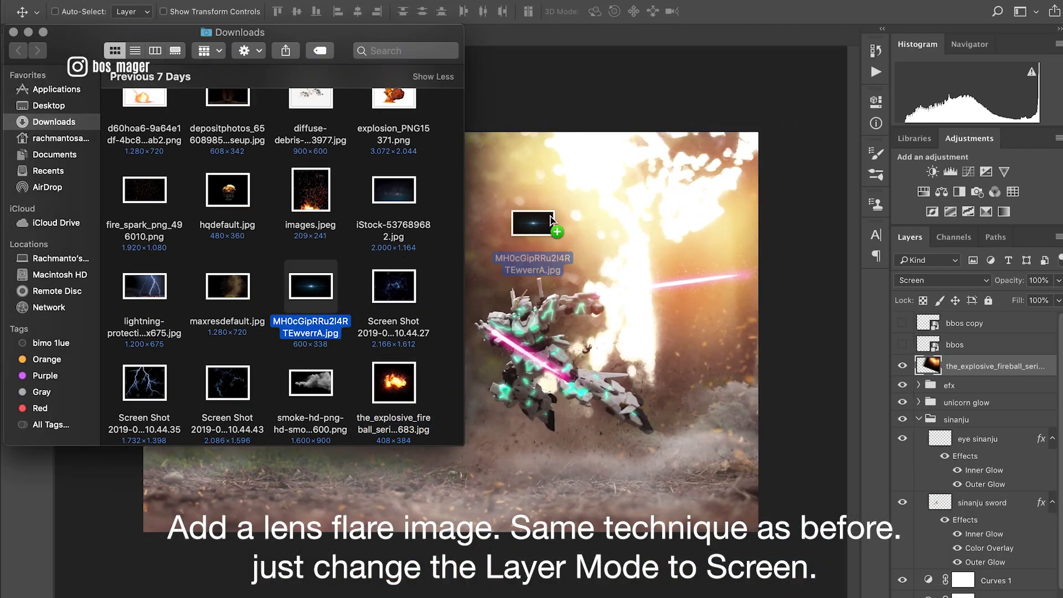
{"action": "left_click_drag", "start_coordinate": [641, 259], "coordinate": [762, 328]}
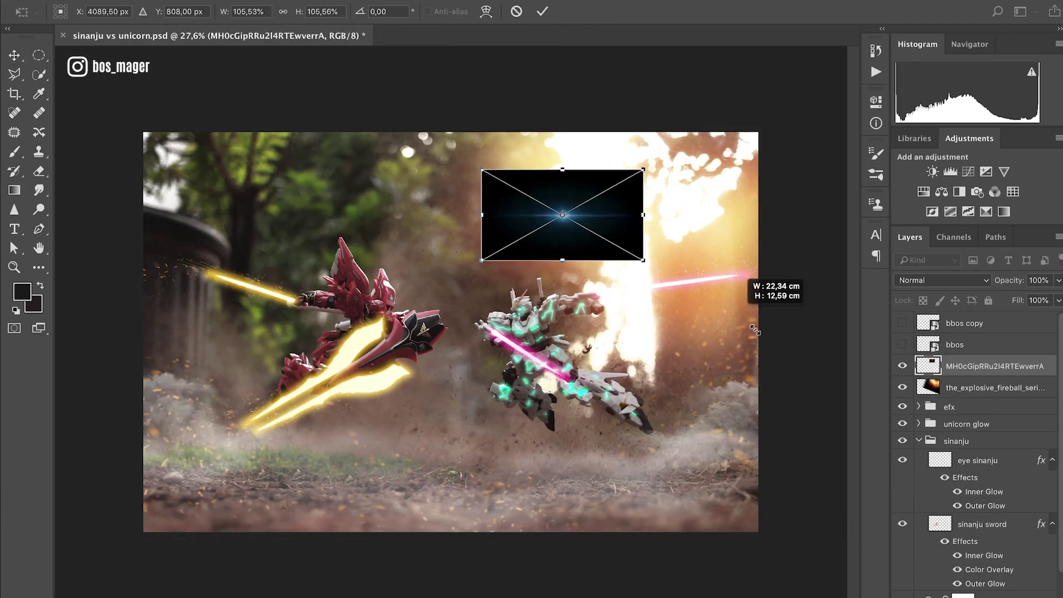
{"action": "key", "text": "Return"}
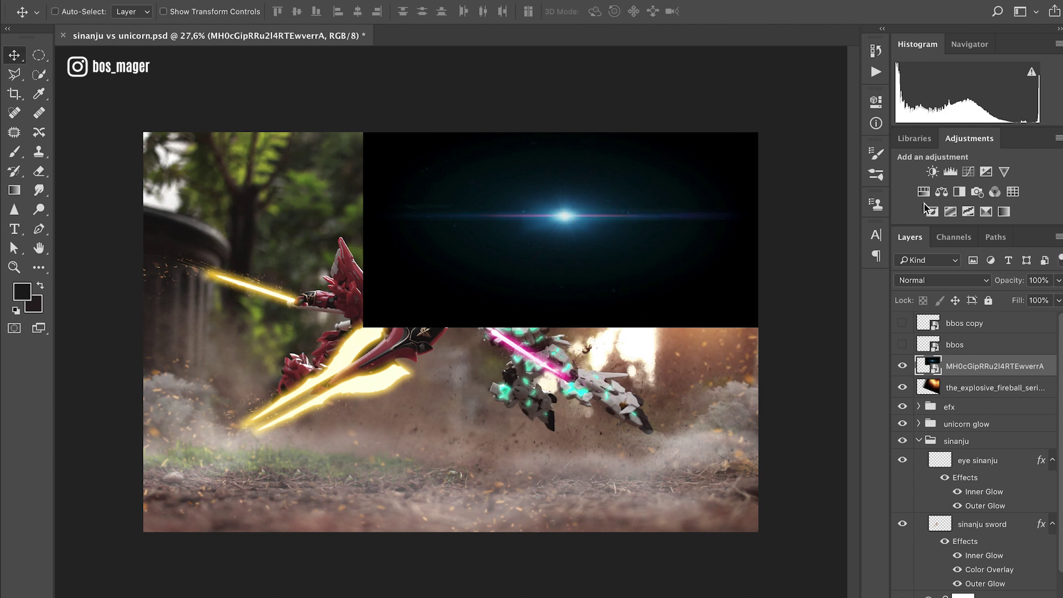
{"action": "left_click", "coordinate": [922, 280]}
{"action": "left_click", "coordinate": [928, 384]}
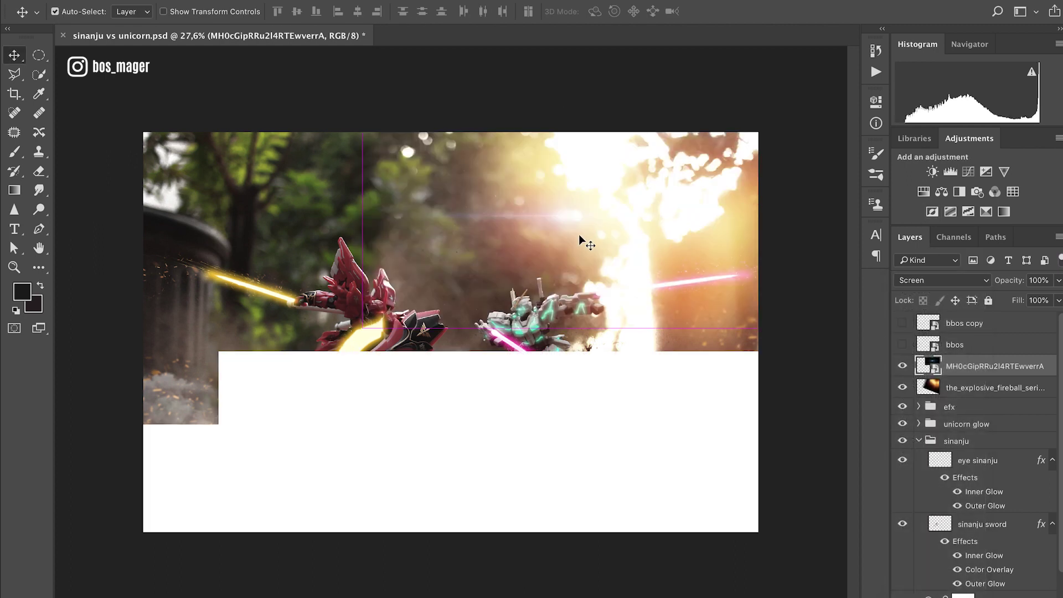
Colorize the lens flare orange with Hue 31 and Saturation 58
{"action": "key", "text": "ctrl+u"}
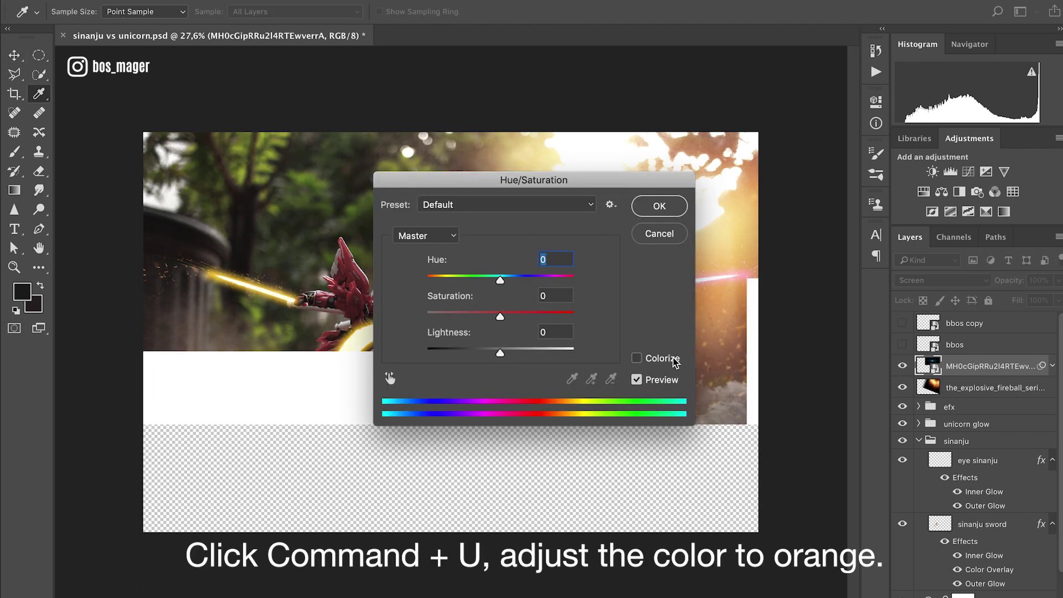
{"action": "left_click", "coordinate": [662, 358]}
{"action": "left_click", "coordinate": [440, 282]}
{"action": "left_click", "coordinate": [513, 315]}
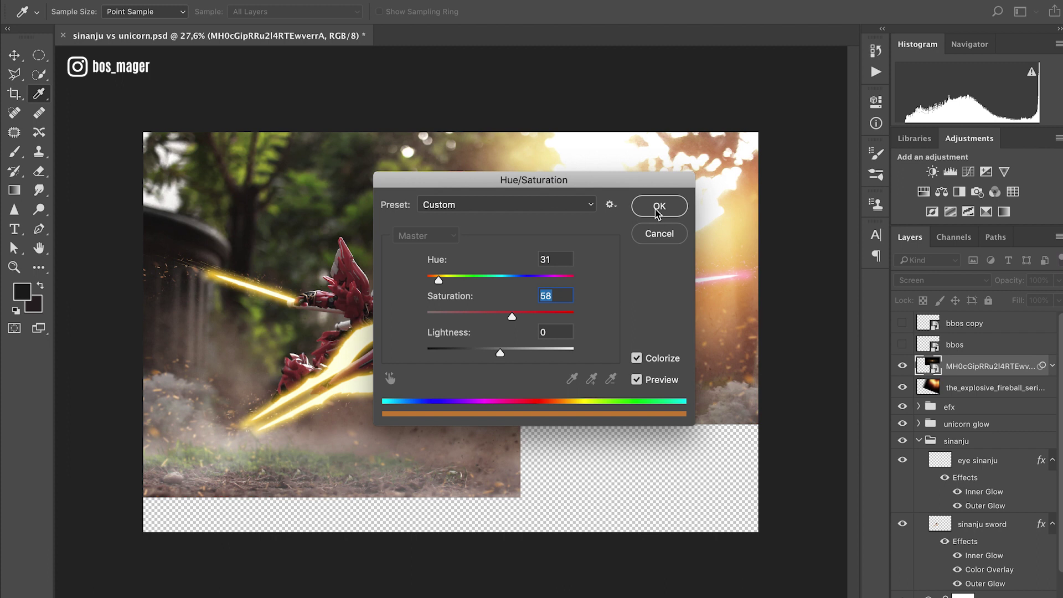
{"action": "left_click", "coordinate": [658, 207]}
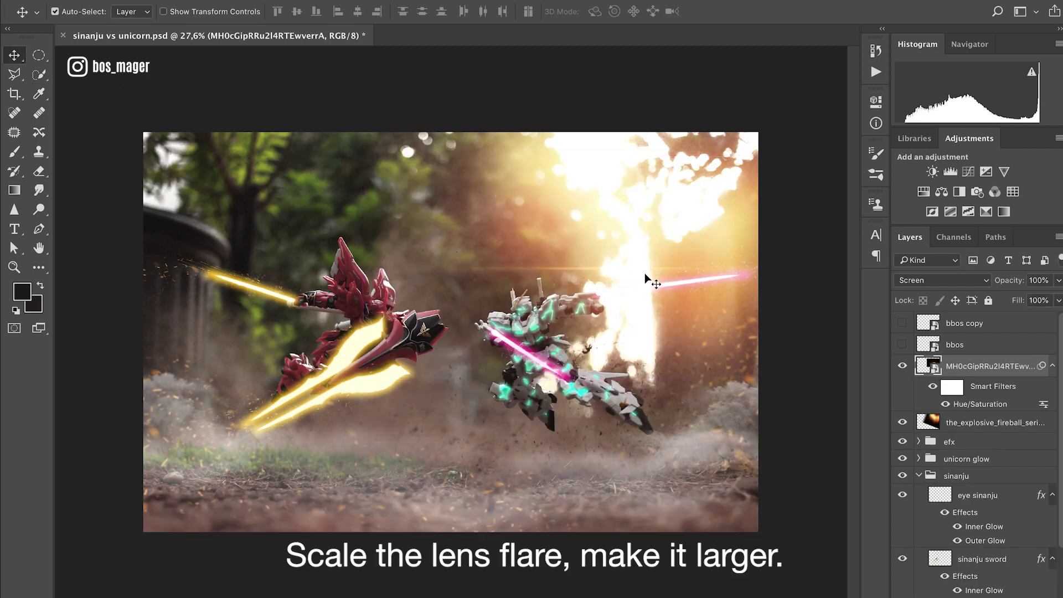
Scale the orange lens flare to about 544% and shift it across the explosion
{"action": "key", "text": "ctrl+t"}
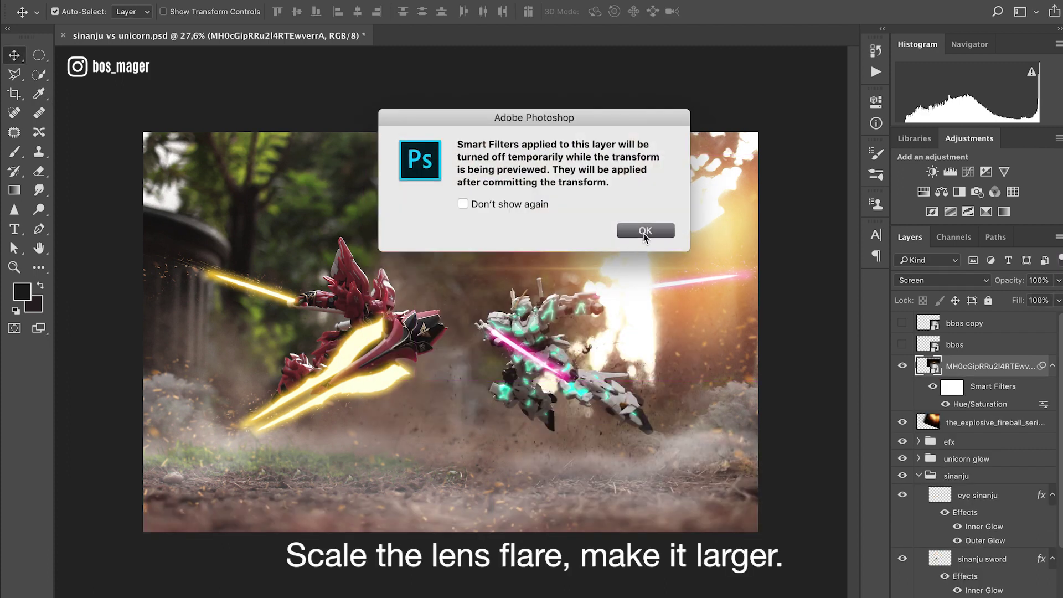
{"action": "left_click", "coordinate": [640, 230]}
{"action": "left_click_drag", "start_coordinate": [412, 381], "coordinate": [193, 491]}
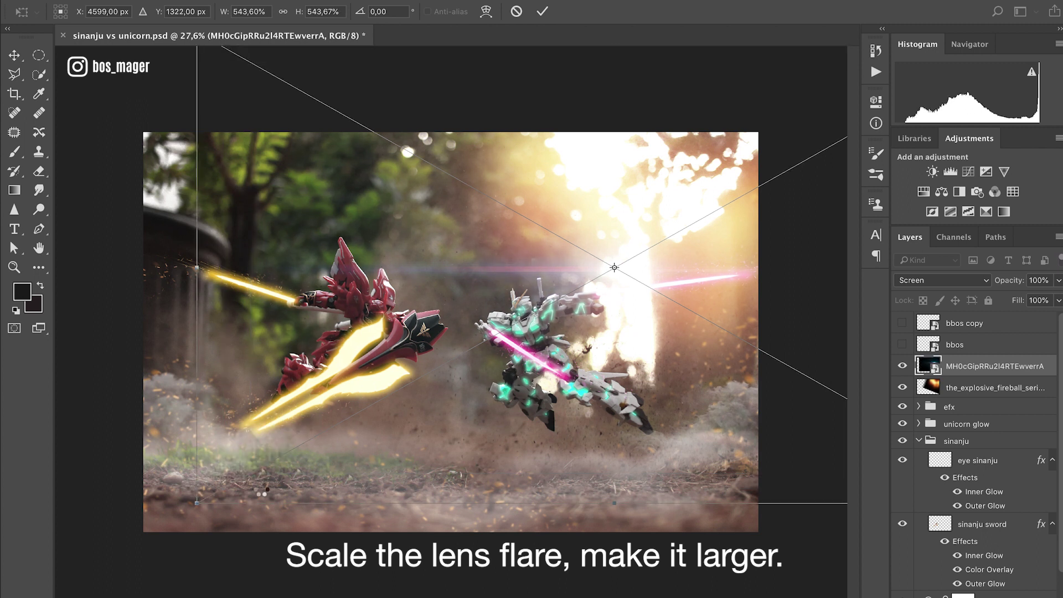
{"action": "key", "text": "Return"}
{"action": "mouse_move", "coordinate": [616, 264]}
{"action": "left_mouse_down"}
{"action": "mouse_move", "coordinate": [617, 227]}
{"action": "mouse_move", "coordinate": [609, 235]}
{"action": "mouse_move", "coordinate": [662, 268]}
{"action": "left_mouse_up"}
{"action": "left_click", "coordinate": [1014, 422]}
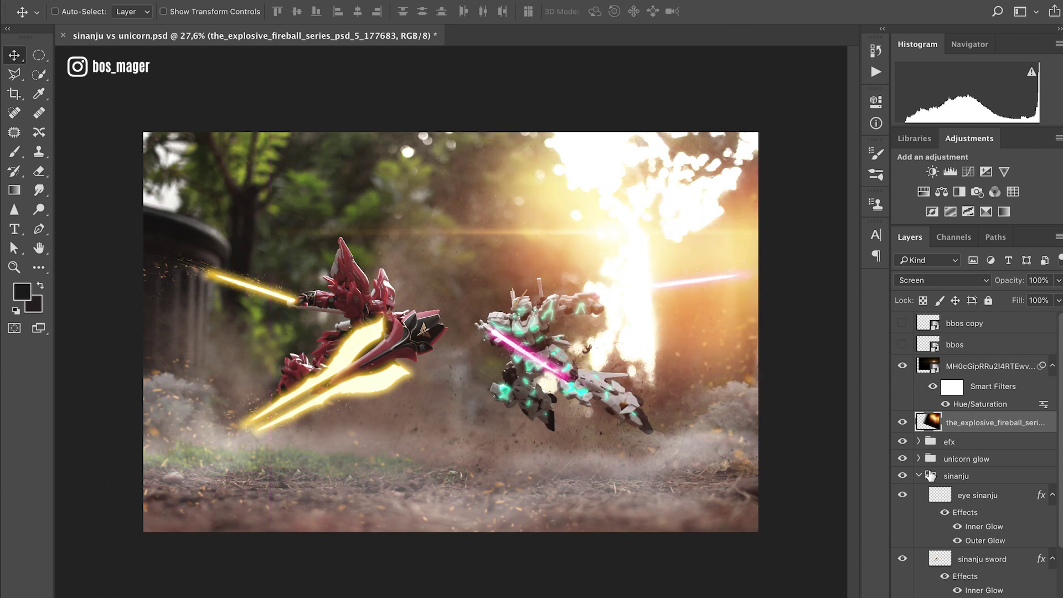
{"action": "scroll", "coordinate": [609, 346], "scroll_direction": "up", "scroll_amount": 3}
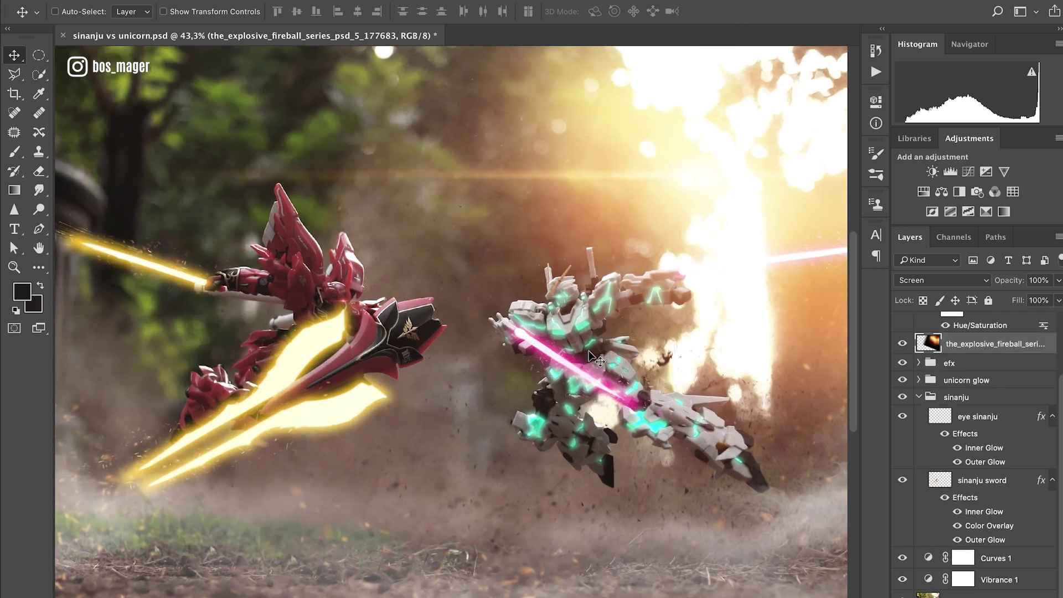
{"action": "scroll", "coordinate": [589, 357], "scroll_direction": "down", "scroll_amount": 2}
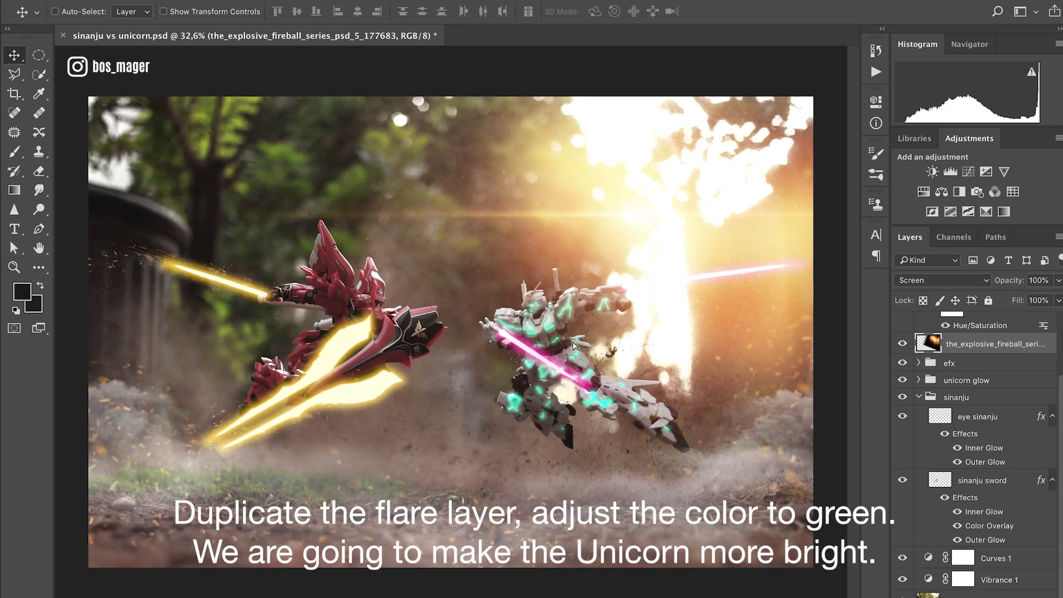
Duplicate the fireball layer and colorize the copy green with Hue 162, Saturation 51
{"action": "left_click_drag", "start_coordinate": [570, 339], "coordinate": [570, 341]}
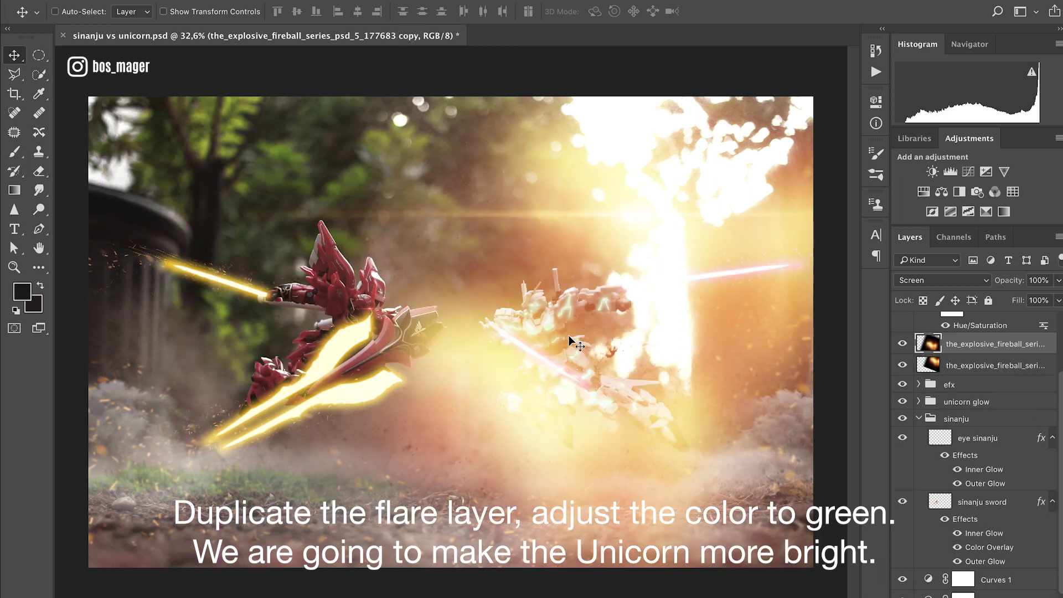
{"action": "key", "text": "ctrl+u"}
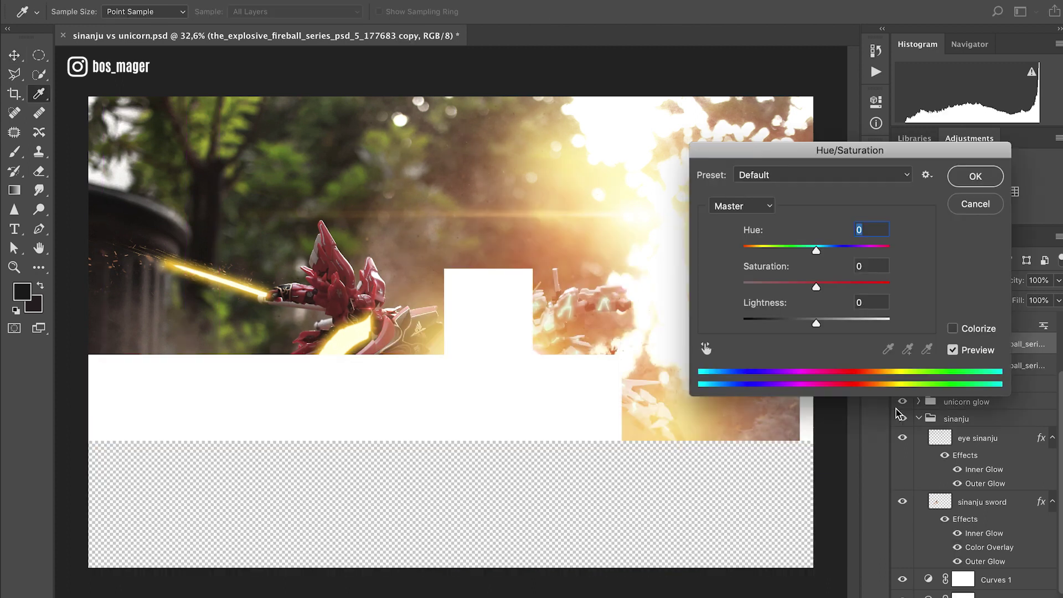
{"action": "left_click", "coordinate": [953, 329]}
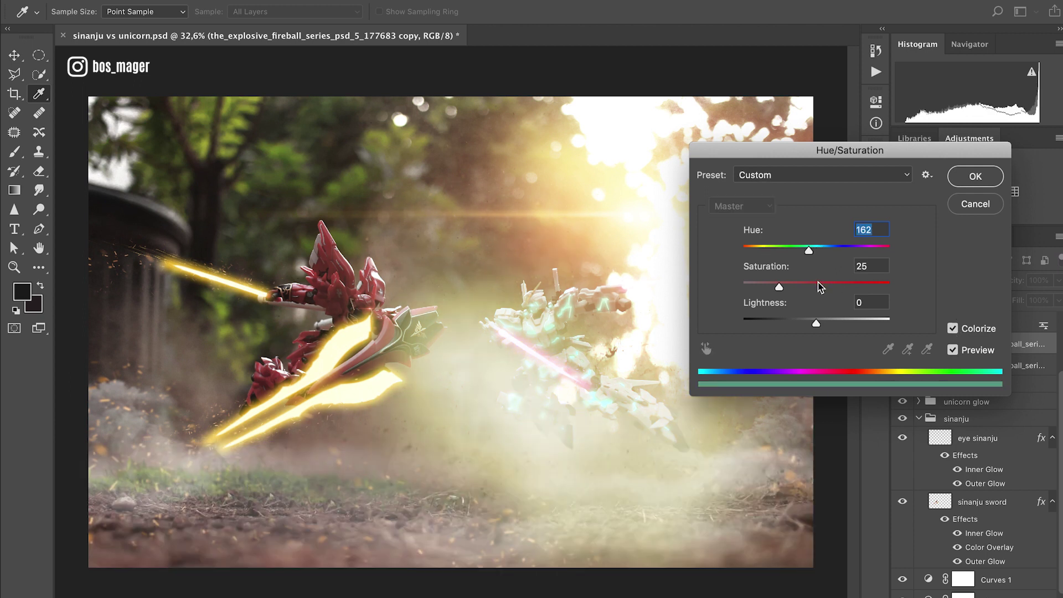
{"action": "left_click", "coordinate": [819, 283]}
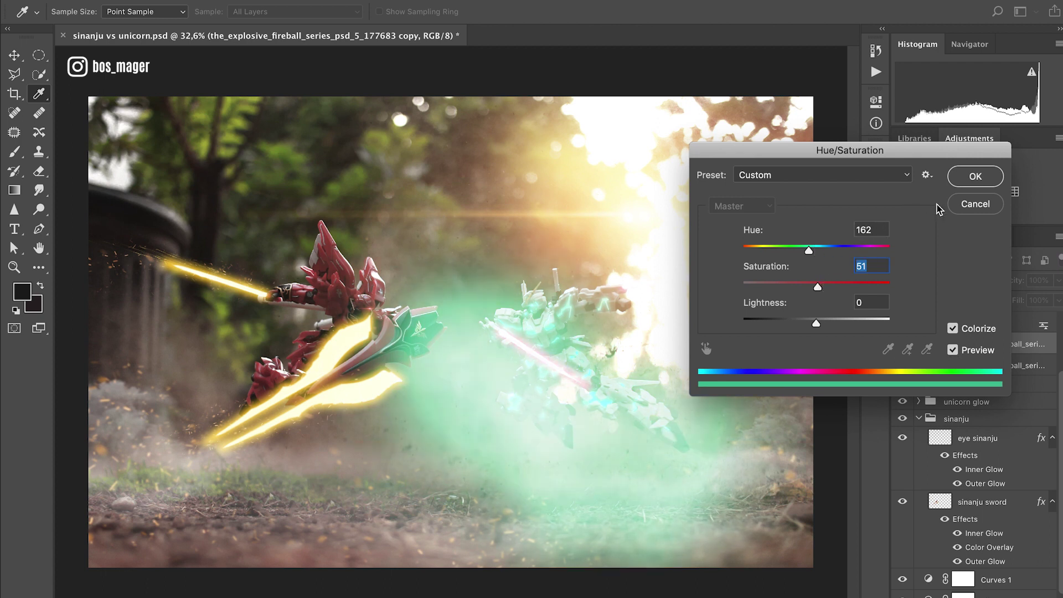
{"action": "left_click", "coordinate": [972, 177]}
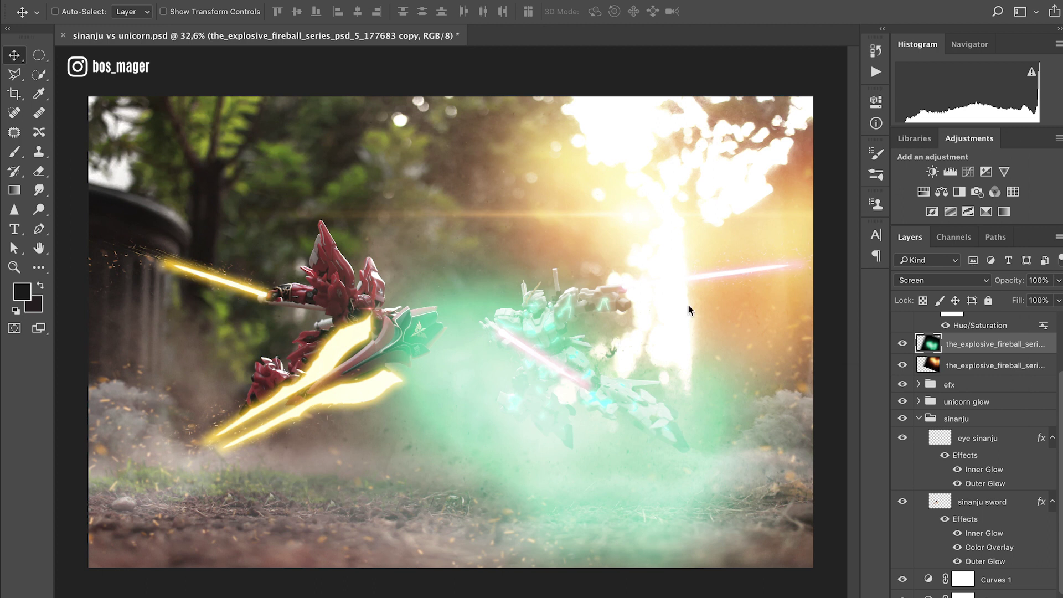
Shrink the green fireball copy to about 57% and rotate it around the Unicorn
{"action": "key", "text": "ctrl+t"}
{"action": "key", "text": "ctrl+0"}
{"action": "mouse_move", "coordinate": [257, 114]}
{"action": "left_mouse_down"}
{"action": "mouse_move", "coordinate": [356, 266]}
{"action": "mouse_move", "coordinate": [375, 529]}
{"action": "left_mouse_up"}
Drag the green fireball copy onto the Unicorn, backing out of an accidental Clone Stamp switch
{"action": "mouse_move", "coordinate": [536, 335]}
{"action": "left_mouse_down"}
{"action": "mouse_move", "coordinate": [511, 314]}
{"action": "mouse_move", "coordinate": [562, 314]}
{"action": "left_mouse_up"}
{"action": "scroll", "coordinate": [487, 357], "scroll_direction": "up", "scroll_amount": 2}
{"action": "scroll", "coordinate": [488, 357], "scroll_direction": "up", "scroll_amount": 2}
{"action": "key", "text": "s"}
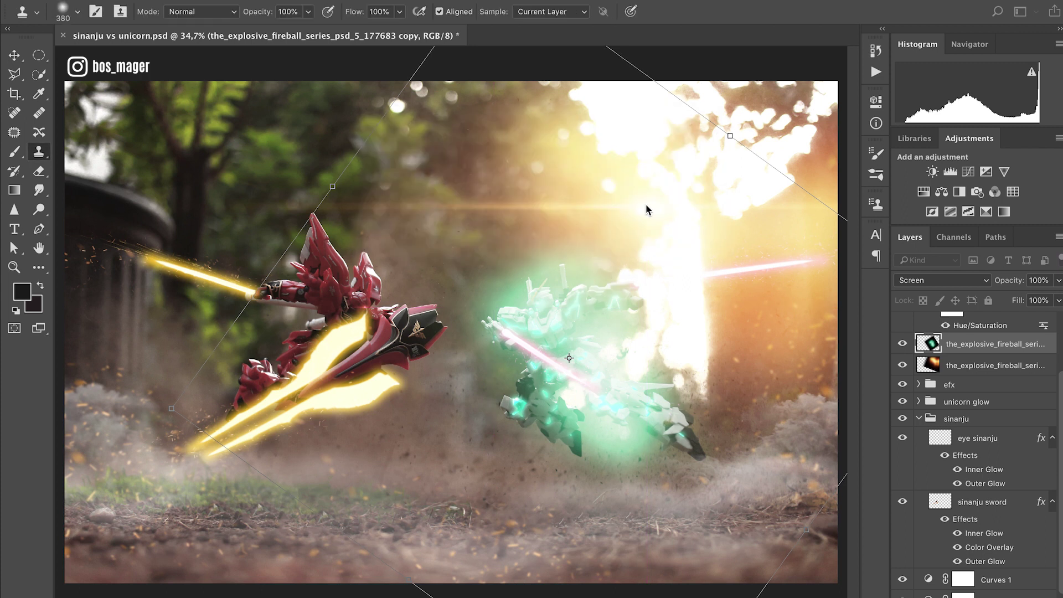
{"action": "right_click", "coordinate": [575, 324]}
{"action": "left_click", "coordinate": [554, 354]}
{"action": "left_click", "coordinate": [641, 209]}
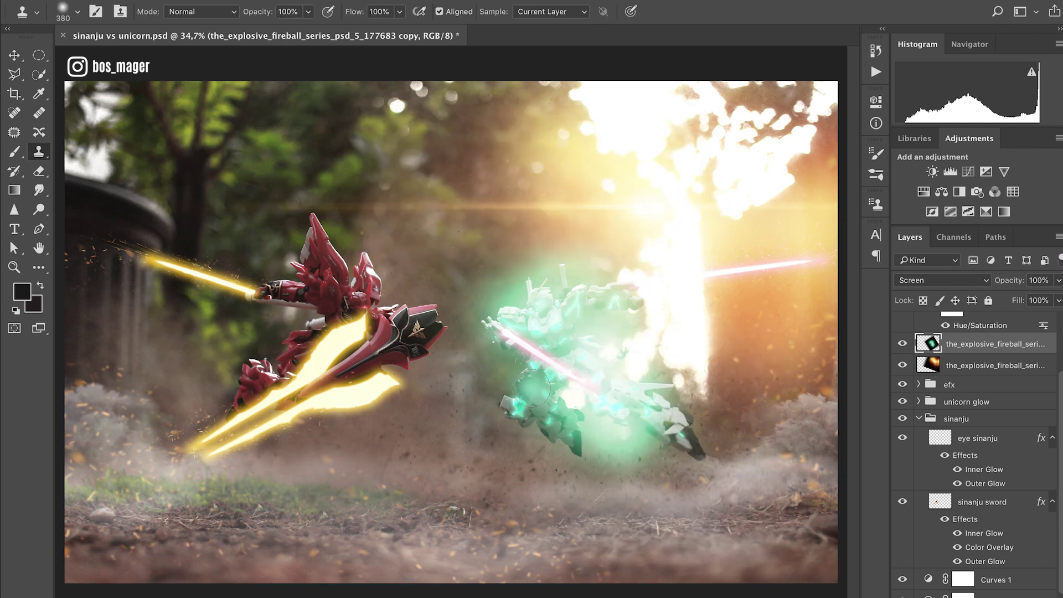
{"action": "key", "text": "v"}
Apply a 67,8 px Gaussian Blur to the green glow and lower its opacity to 47%
{"action": "left_click", "coordinate": [366, 1]}
{"action": "left_click", "coordinate": [576, 209]}
{"action": "left_click", "coordinate": [612, 230]}
{"action": "left_click", "coordinate": [365, 1]}
{"action": "left_click", "coordinate": [659, 216]}
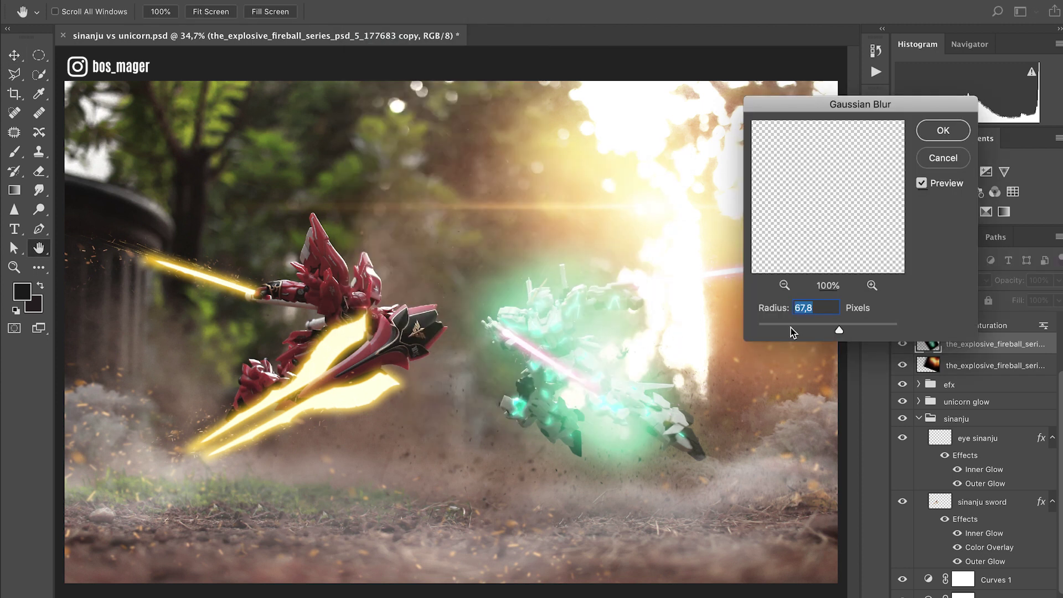
{"action": "left_click", "coordinate": [926, 139]}
{"action": "left_click_drag", "start_coordinate": [1033, 302], "coordinate": [1021, 302]}
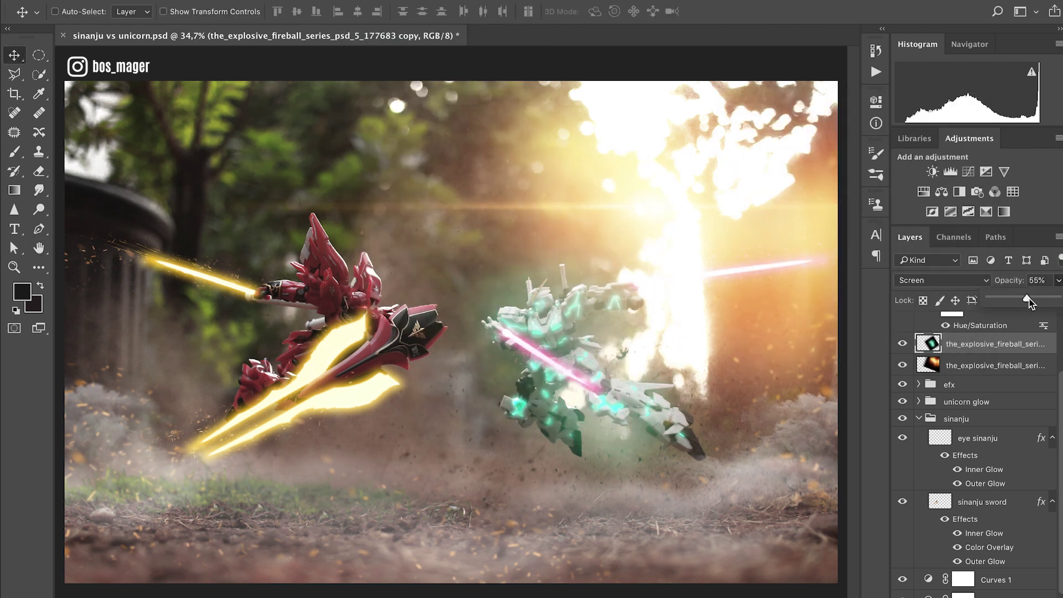
{"action": "left_click", "coordinate": [902, 344]}
Free-transform the green glow to adjust it over the Unicorn
{"action": "key", "text": "ctrl+t"}
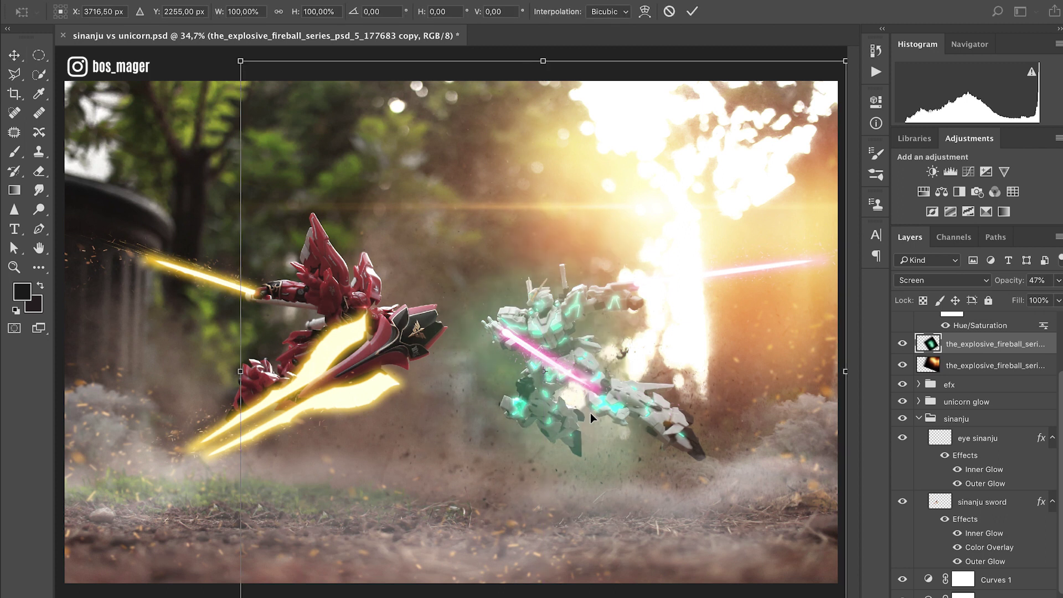
{"action": "key", "text": "ctrl+minus"}
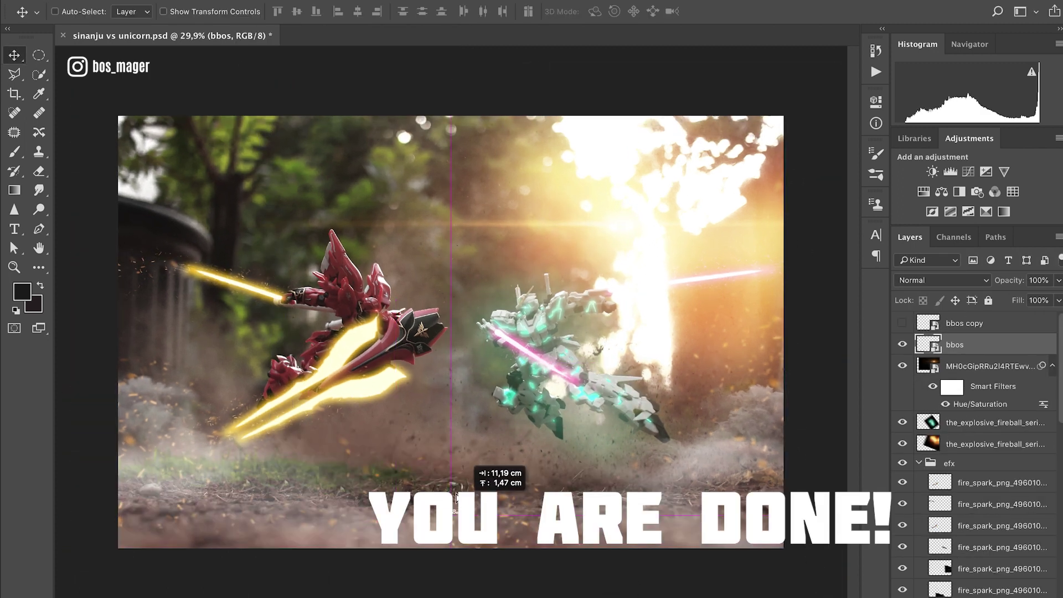
{"action": "mouse_move", "coordinate": [456, 497]}
{"action": "left_mouse_down"}
{"action": "mouse_move", "coordinate": [501, 505]}
{"action": "mouse_move", "coordinate": [455, 497]}
{"action": "left_mouse_up"}
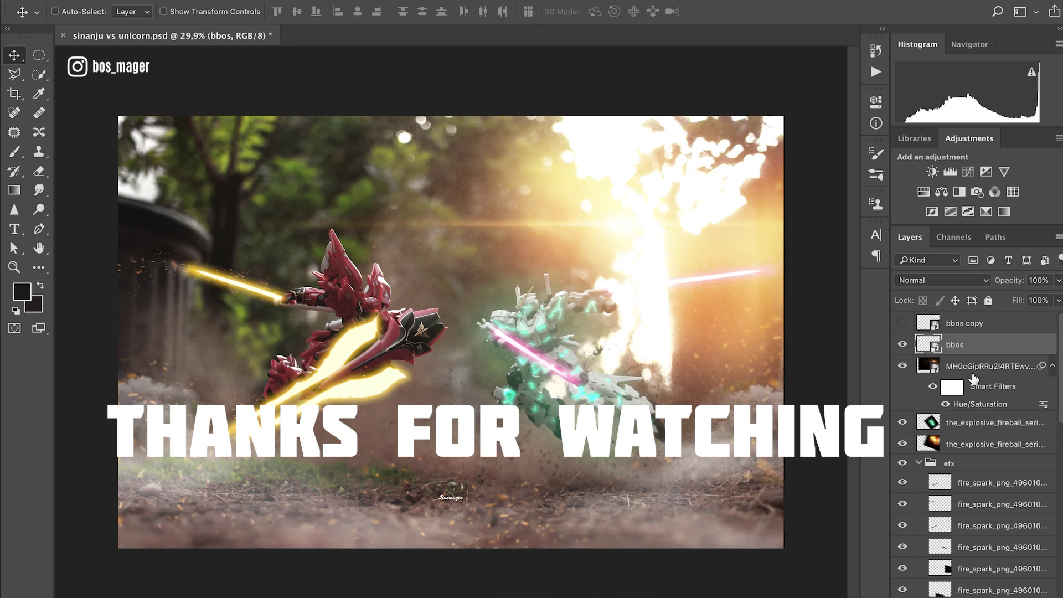
{"action": "left_click", "coordinate": [903, 364]}
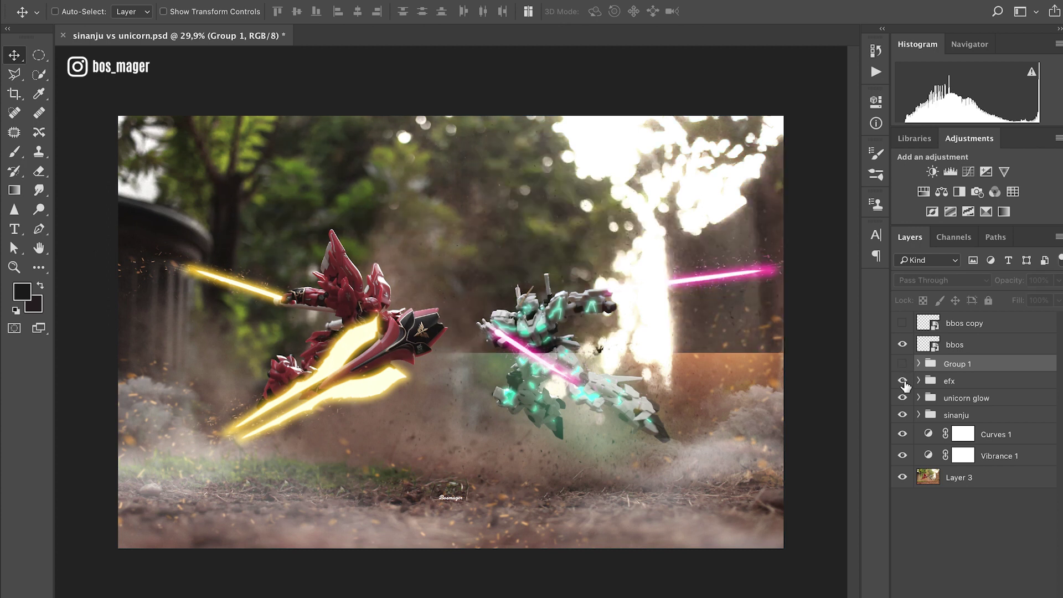
{"action": "left_click", "coordinate": [903, 381]}
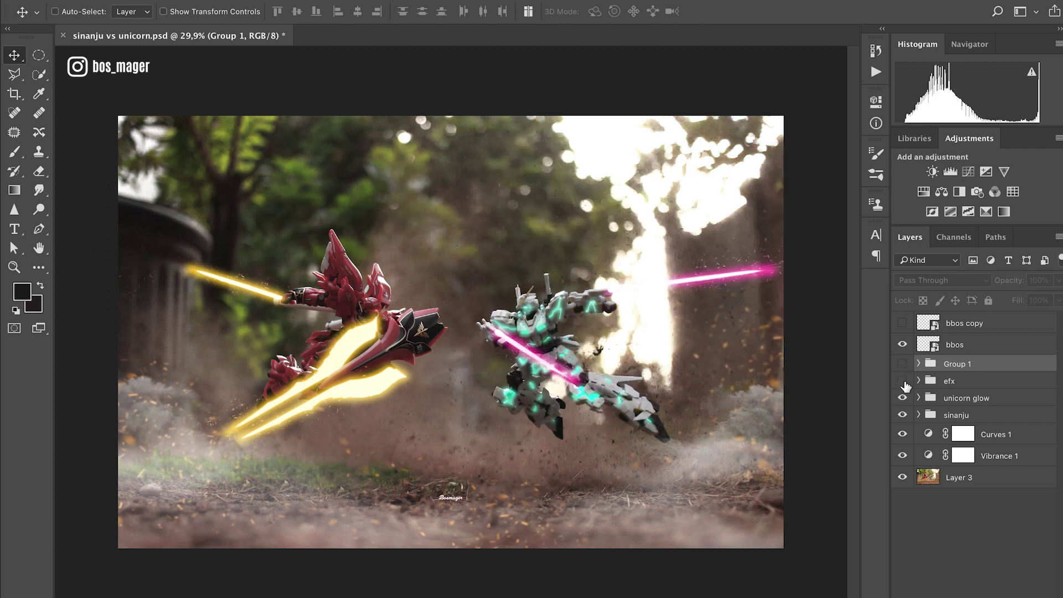
{"action": "left_click", "coordinate": [902, 398]}
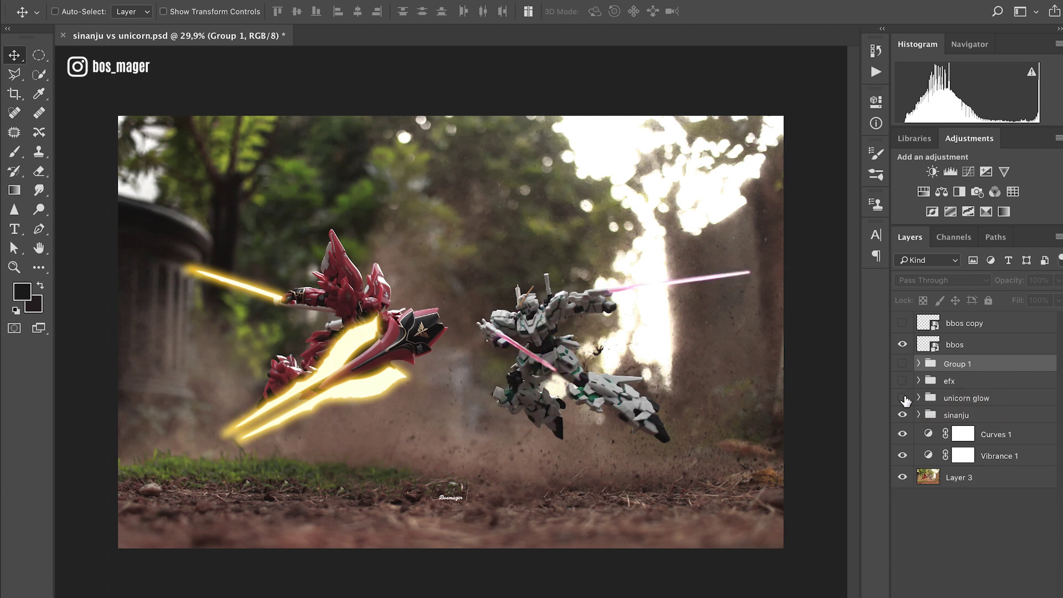
{"action": "left_click", "coordinate": [902, 415]}
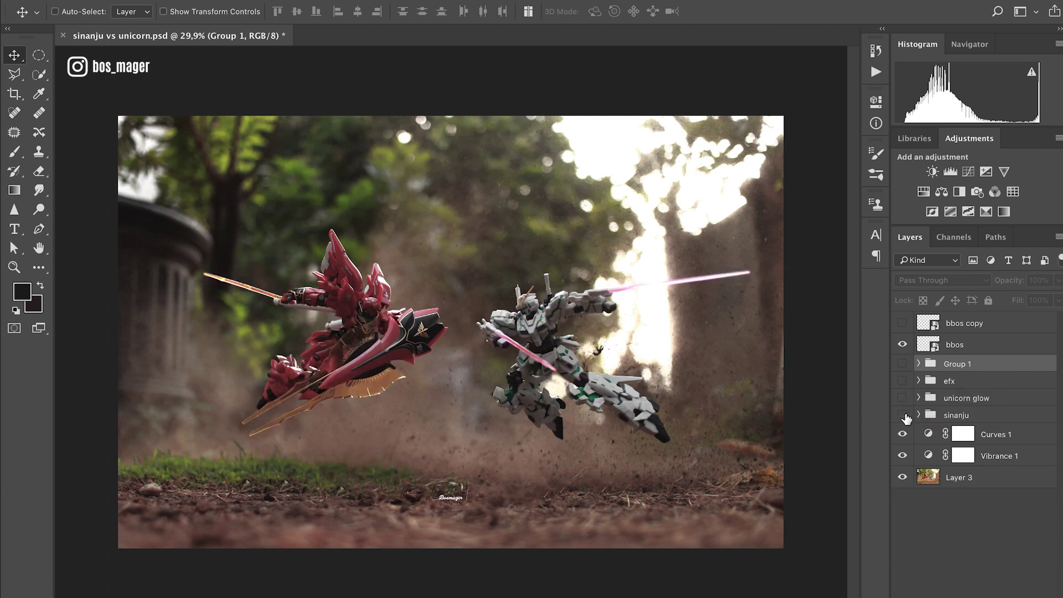
{"action": "left_click", "coordinate": [903, 434]}
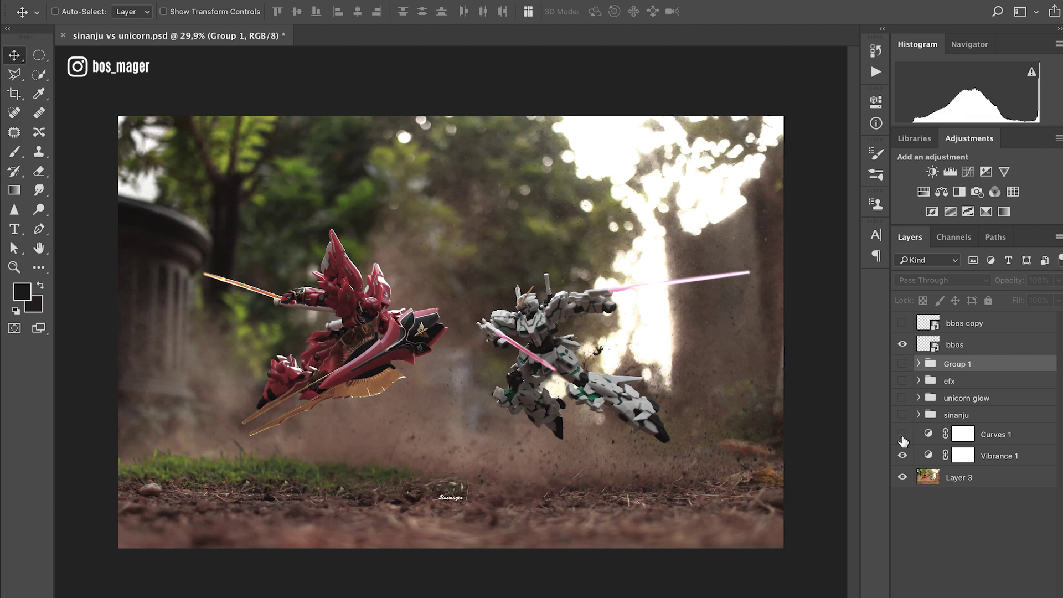
{"action": "left_click", "coordinate": [903, 455]}
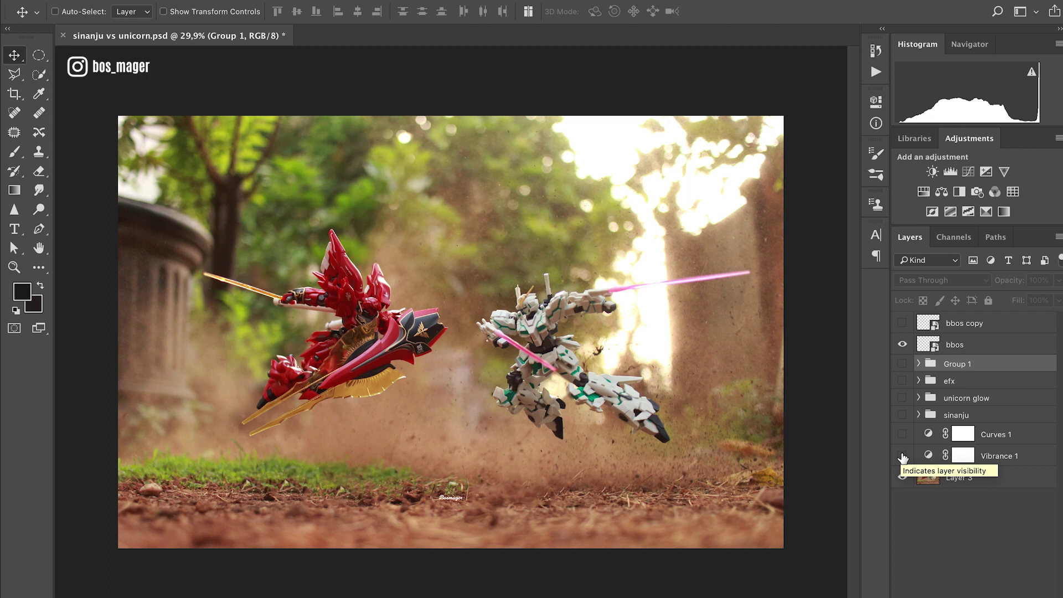
{"action": "left_click_drag", "start_coordinate": [903, 456], "coordinate": [902, 363]}
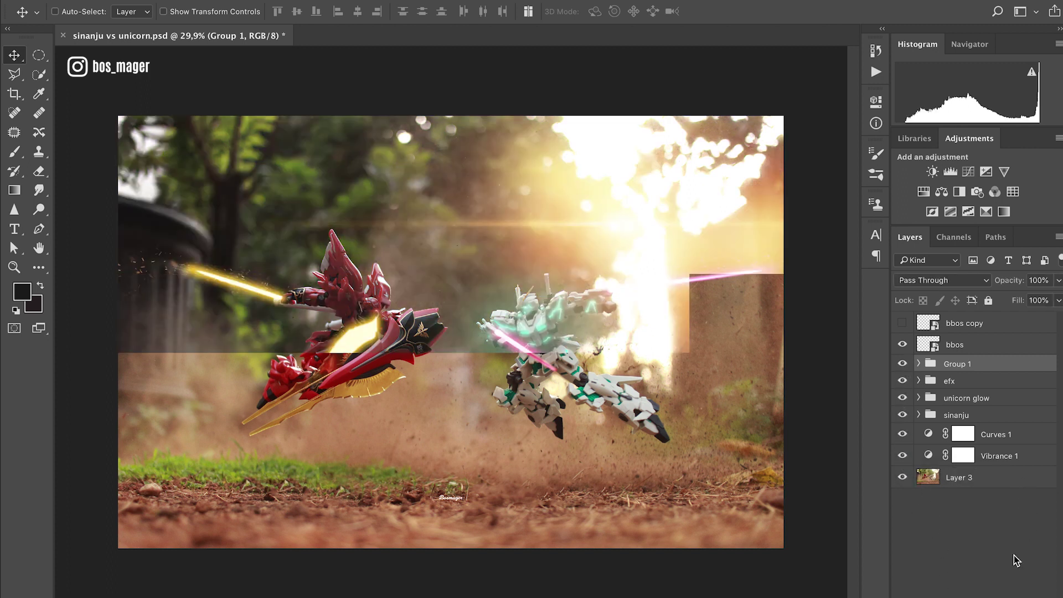